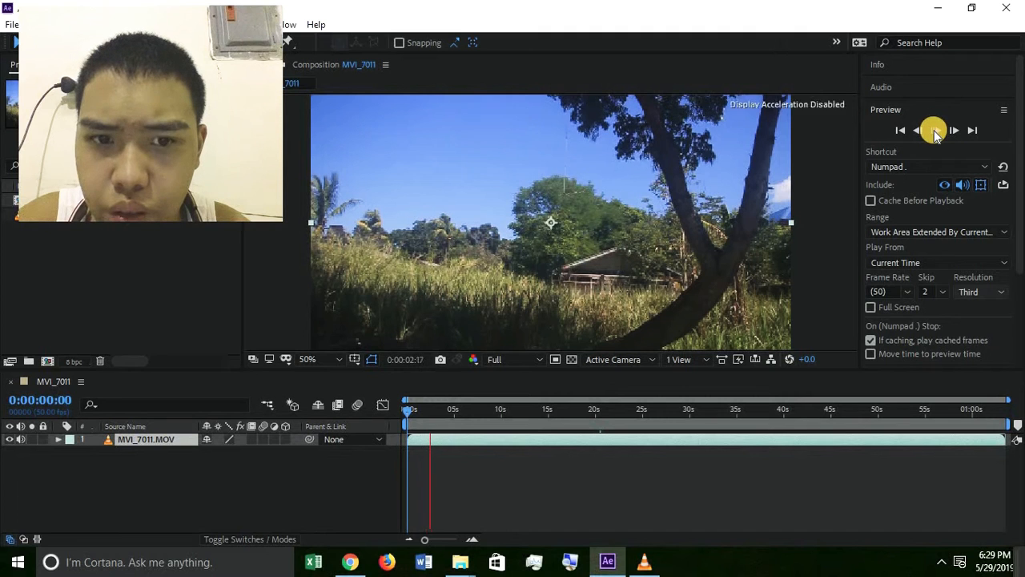
Play back the MVI_7011 composition from its start to review the footage, and stop the preview
{"action": "left_click", "coordinate": [936, 131]}
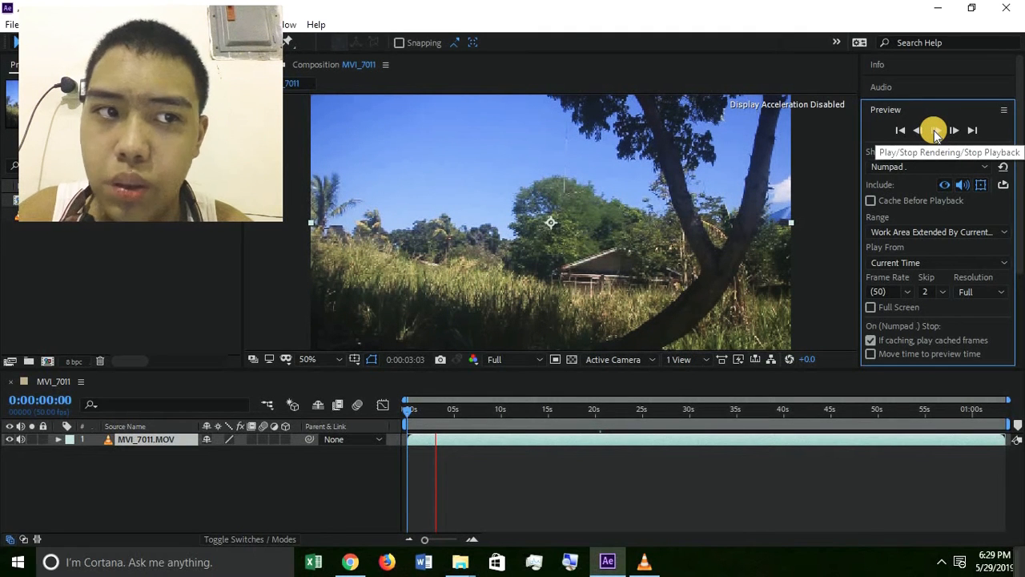
{"action": "left_click", "coordinate": [936, 133]}
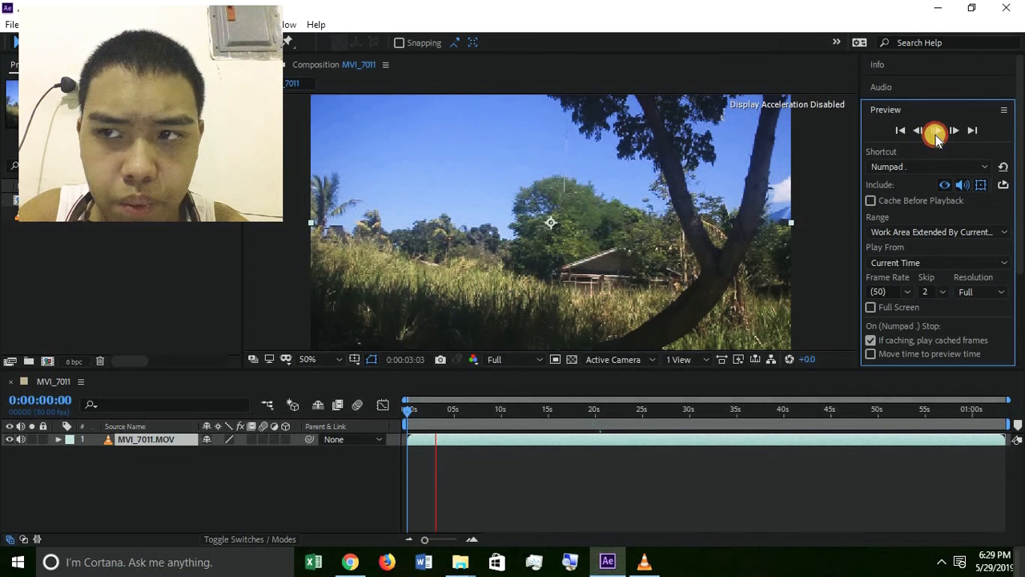
{"action": "left_click", "coordinate": [936, 132]}
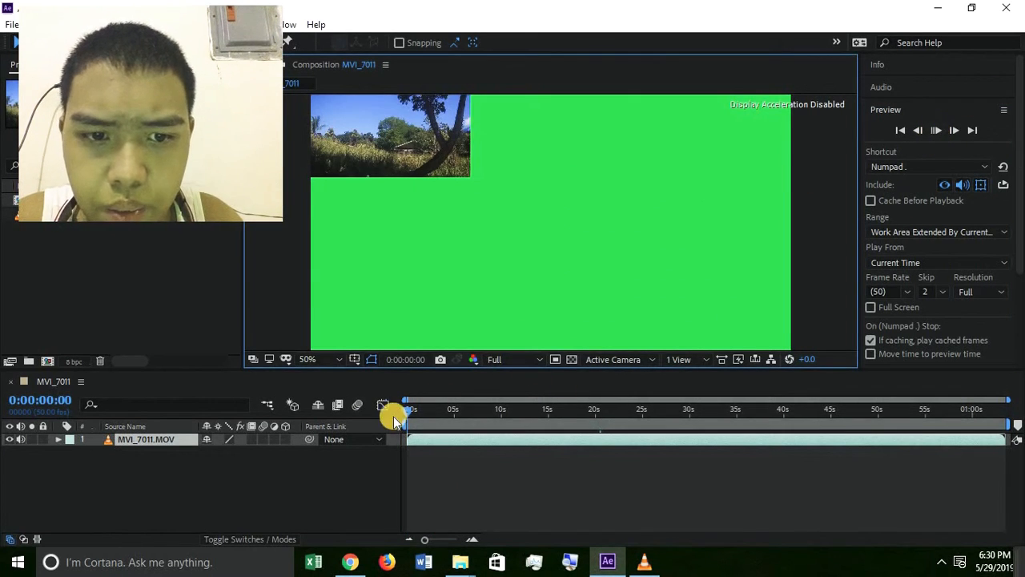
{"action": "left_click", "coordinate": [934, 135]}
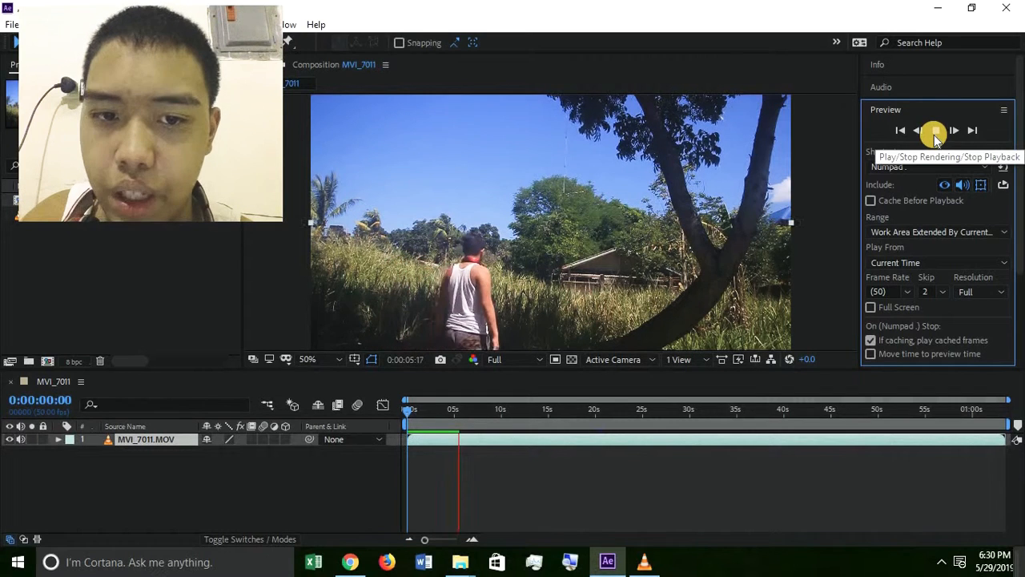
{"action": "left_click", "coordinate": [934, 135]}
Scrub through the clip and place the current time at 0:00:38:31
{"action": "left_click_drag", "start_coordinate": [408, 411], "coordinate": [436, 405]}
{"action": "left_click", "coordinate": [411, 413]}
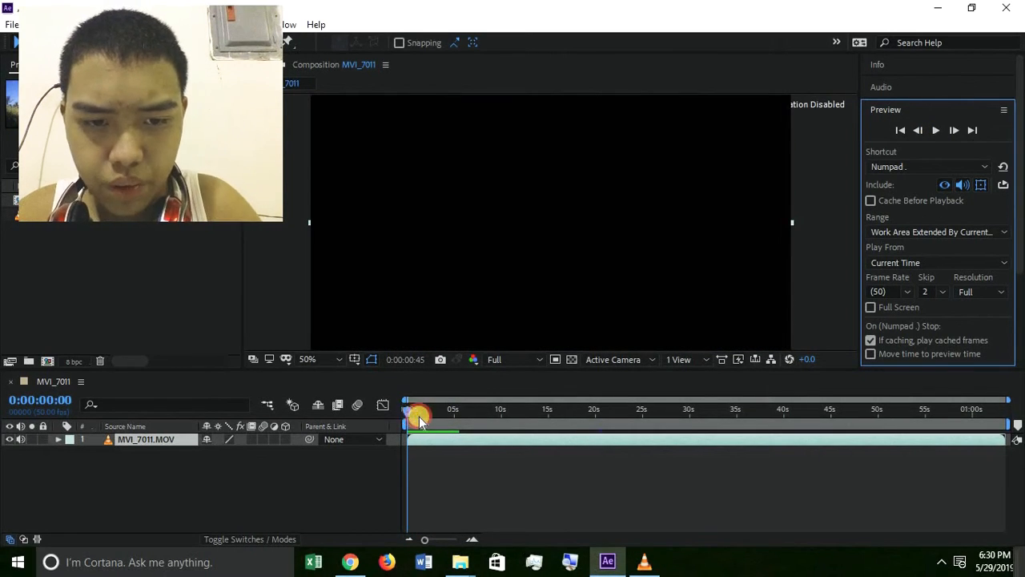
{"action": "left_click_drag", "start_coordinate": [433, 413], "coordinate": [439, 412]}
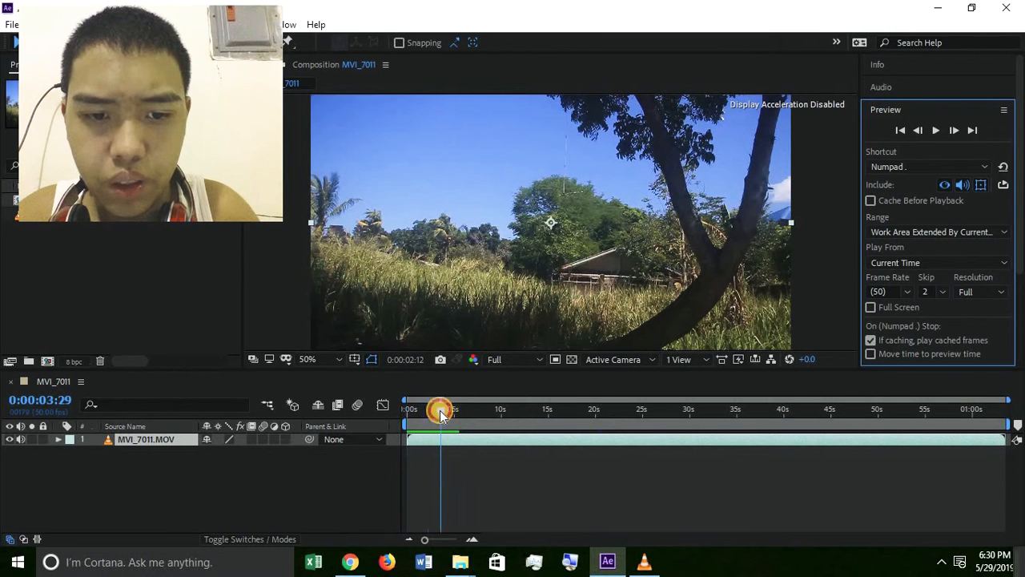
{"action": "left_click_drag", "start_coordinate": [669, 190], "coordinate": [772, 412]}
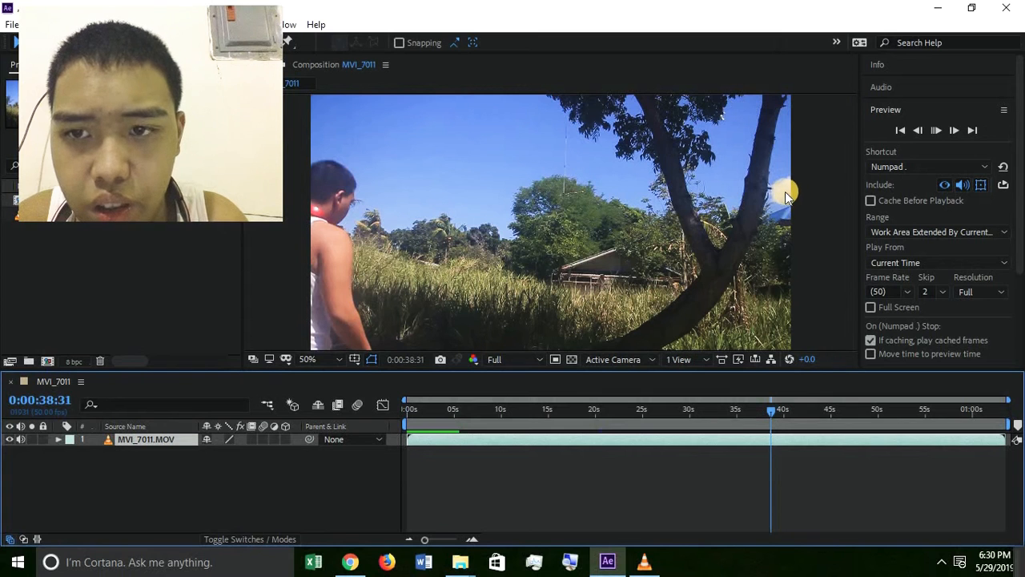
Preview the clip from the current time and stop it at 0:00:39:30
{"action": "scroll", "coordinate": [781, 195], "scroll_direction": "up", "scroll_amount": 1}
{"action": "left_click", "coordinate": [316, 213]}
{"action": "key", "text": "space"}
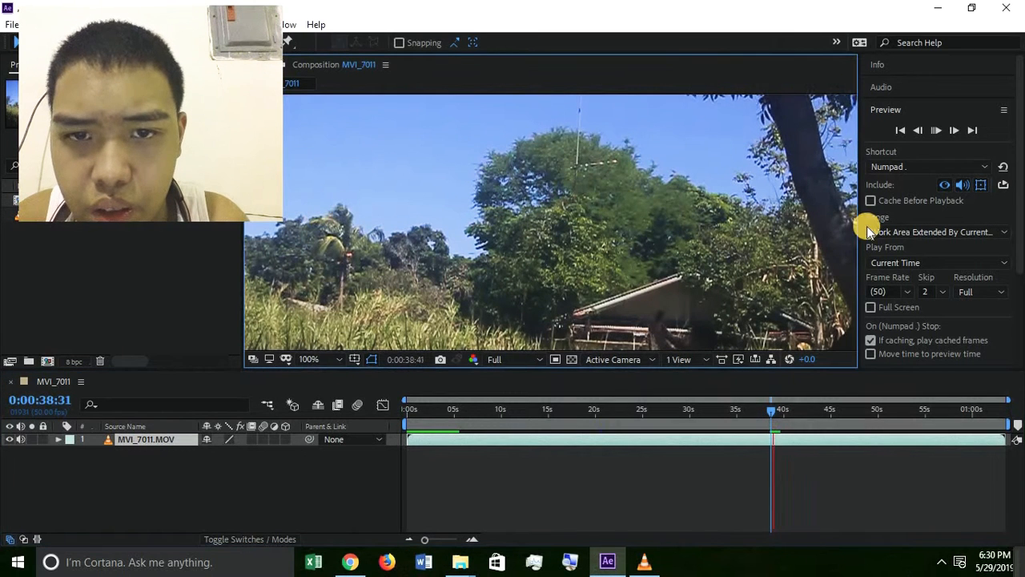
{"action": "scroll", "coordinate": [572, 227], "scroll_direction": "down", "scroll_amount": 1}
{"action": "left_click", "coordinate": [936, 130]}
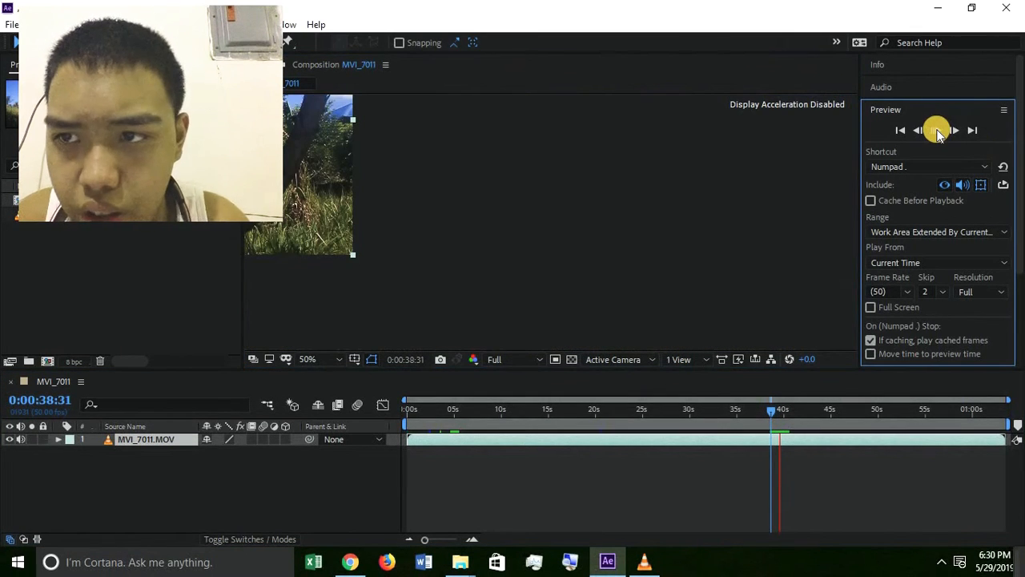
{"action": "left_click", "coordinate": [615, 218]}
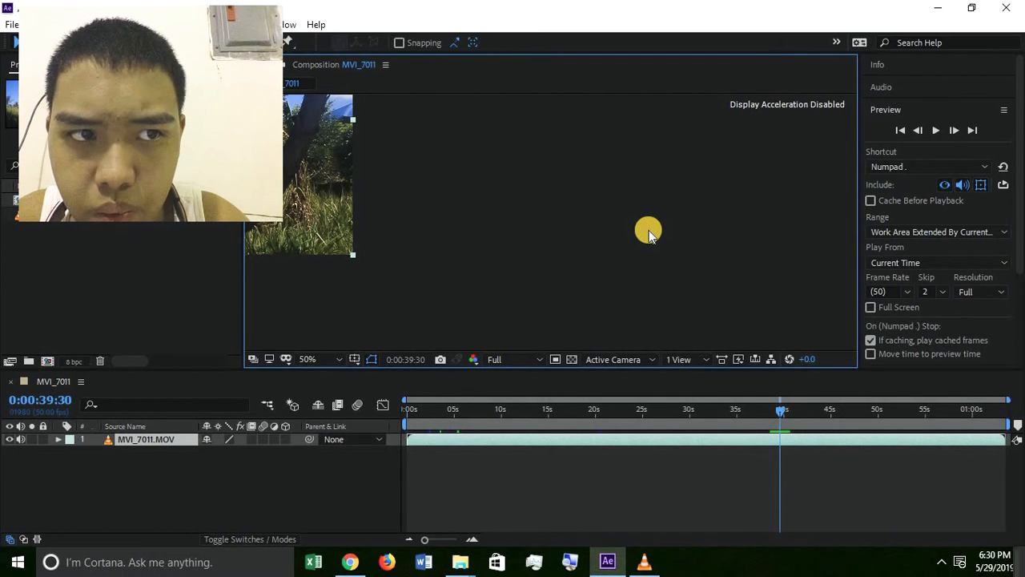
Fit the whole video frame inside the composition viewer
{"action": "scroll", "coordinate": [649, 230], "scroll_direction": "down", "scroll_amount": 1}
{"action": "scroll", "coordinate": [529, 225], "scroll_direction": "down", "scroll_amount": 1}
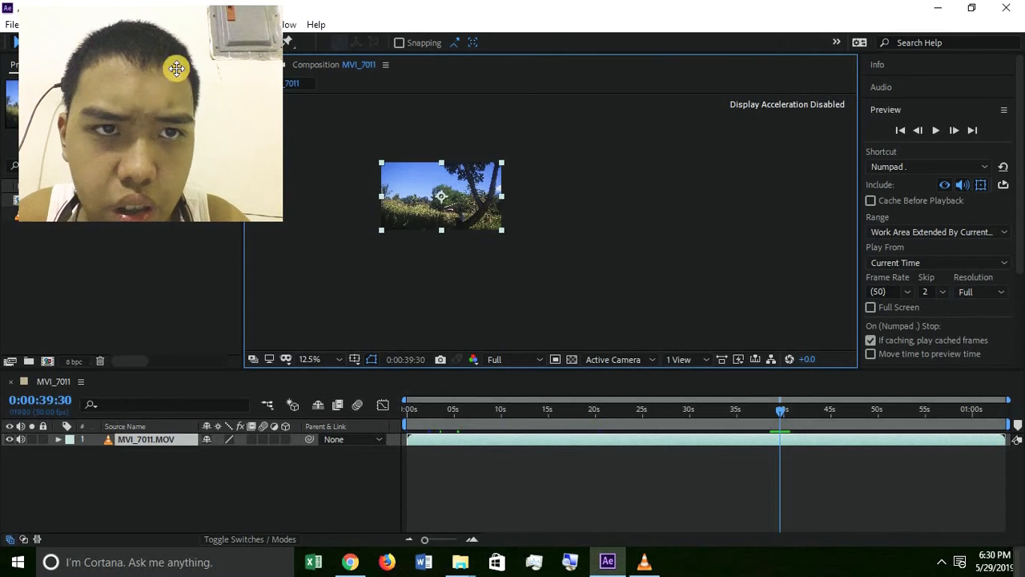
{"action": "mouse_move", "coordinate": [155, 88]}
{"action": "left_mouse_down"}
{"action": "mouse_move", "coordinate": [197, 152]}
{"action": "mouse_move", "coordinate": [136, 133]}
{"action": "mouse_move", "coordinate": [137, 82]}
{"action": "left_mouse_up"}
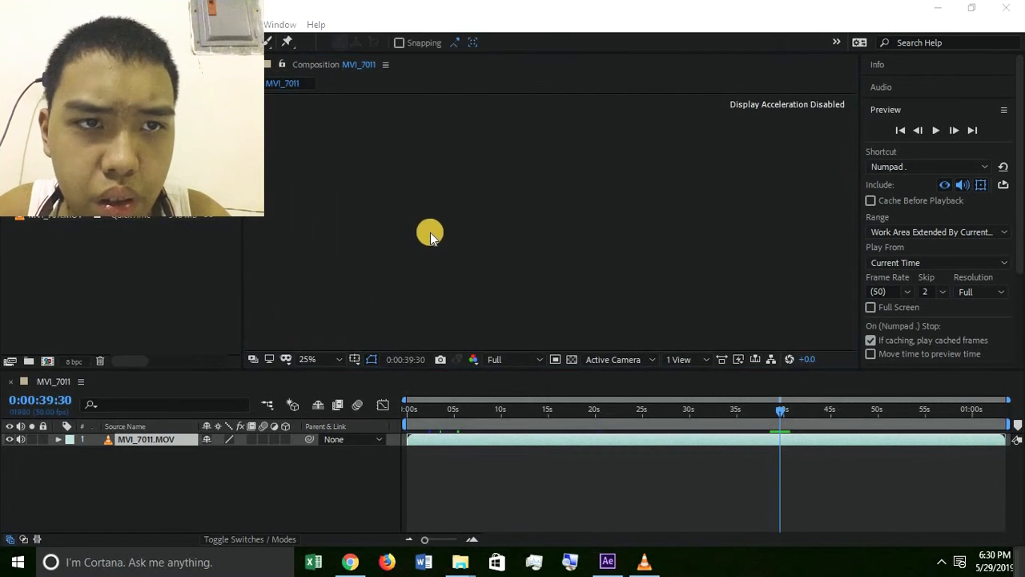
{"action": "left_click", "coordinate": [324, 356]}
{"action": "left_click", "coordinate": [328, 359]}
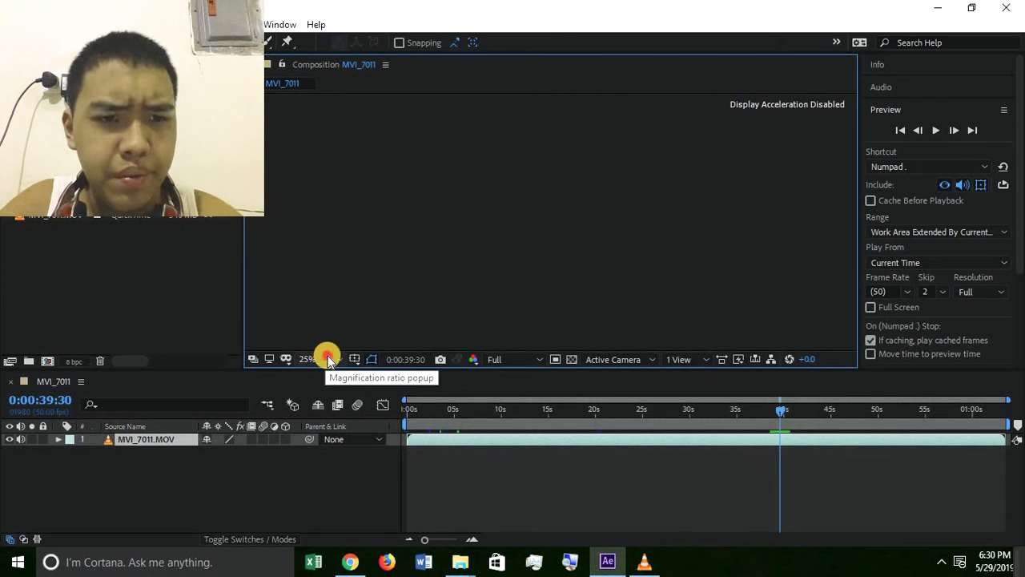
{"action": "left_click", "coordinate": [355, 110]}
{"action": "scroll", "coordinate": [753, 232], "scroll_direction": "up", "scroll_amount": 3}
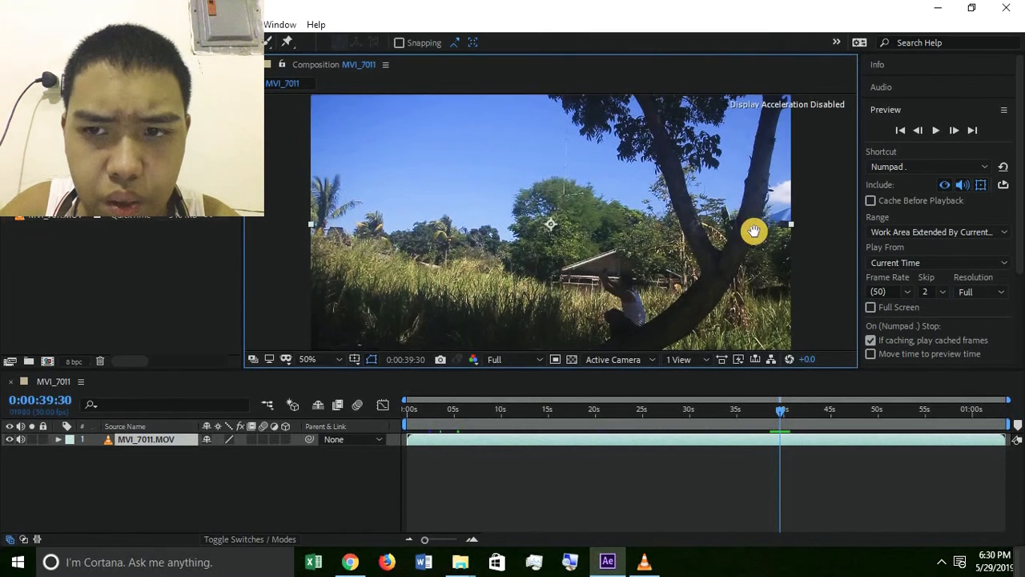
{"action": "scroll", "coordinate": [519, 239], "scroll_direction": "up", "scroll_amount": 1}
{"action": "scroll", "coordinate": [518, 227], "scroll_direction": "down", "scroll_amount": 1}
{"action": "left_click", "coordinate": [305, 360]}
{"action": "left_click", "coordinate": [355, 110]}
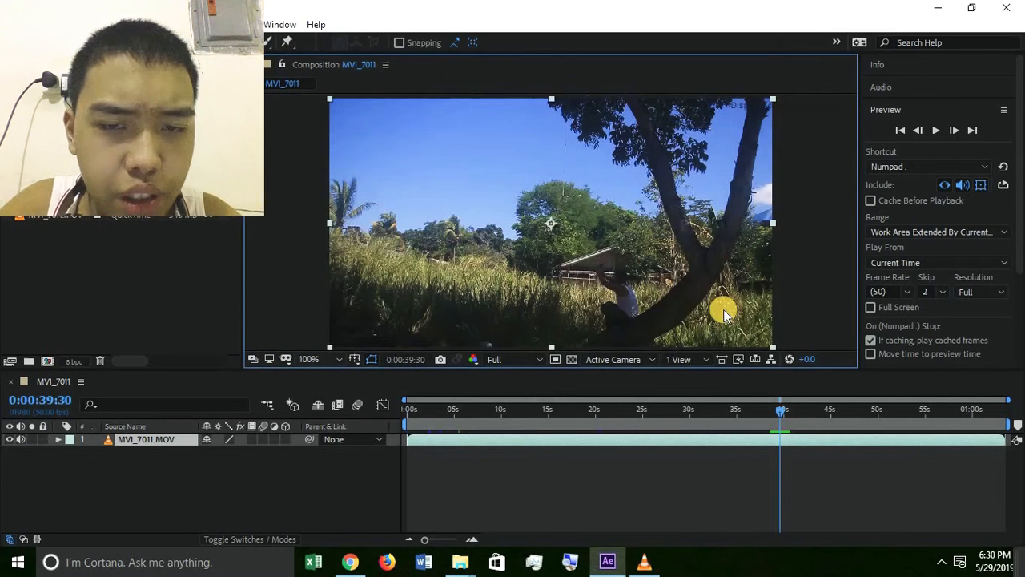
{"action": "left_click_drag", "start_coordinate": [142, 140], "coordinate": [932, 57]}
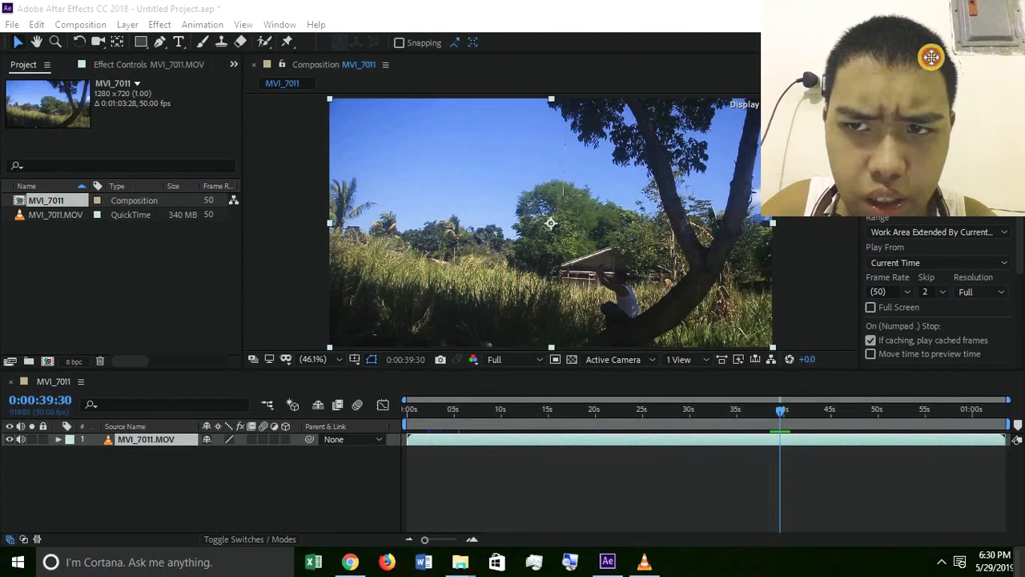
Apply the Color Range keying effect to the MVI_7011.MOV layer and sample the upper blue sky as the key colour
{"action": "left_click", "coordinate": [160, 24]}
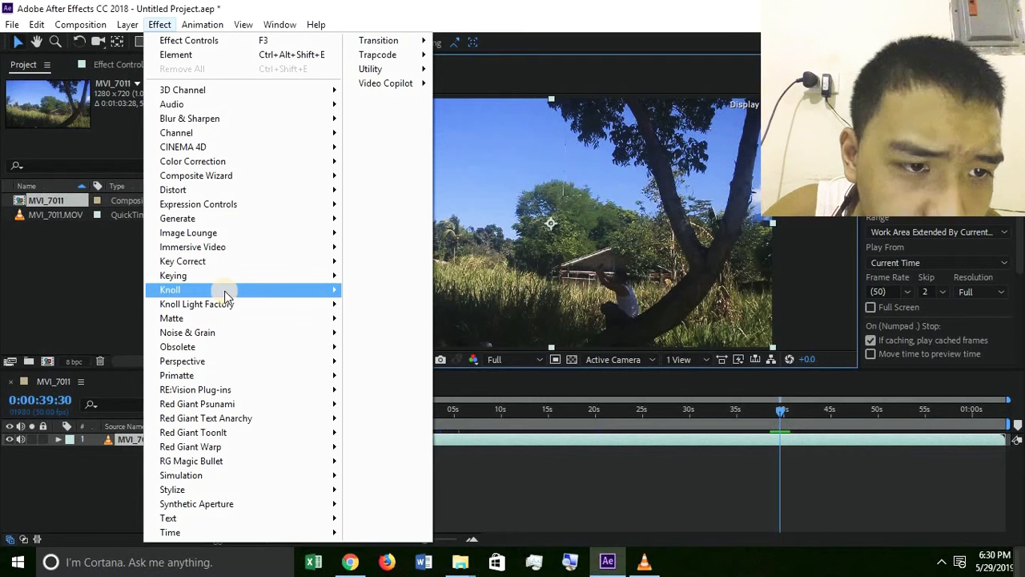
{"action": "mouse_move", "coordinate": [228, 275]}
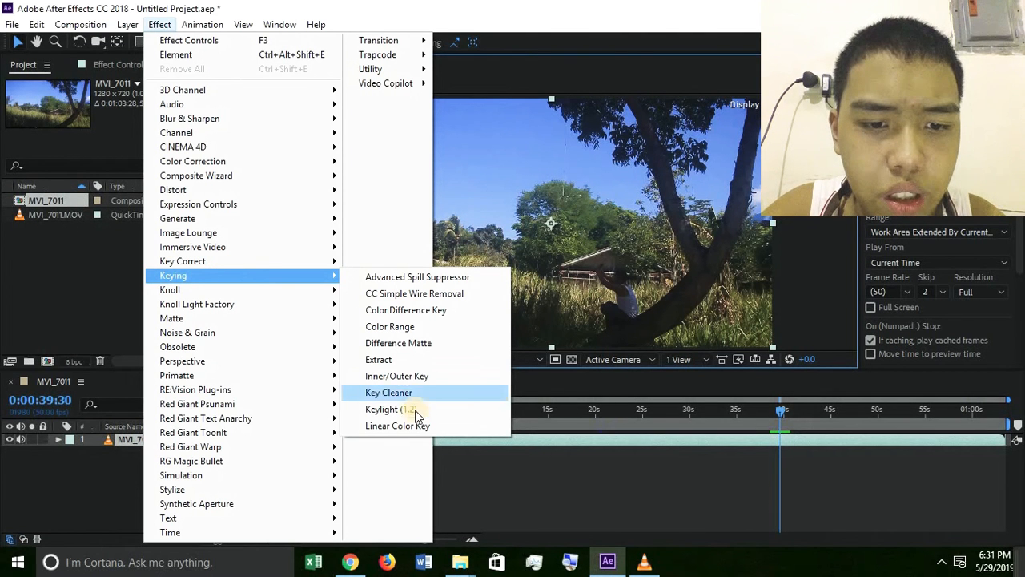
{"action": "left_click", "coordinate": [399, 328]}
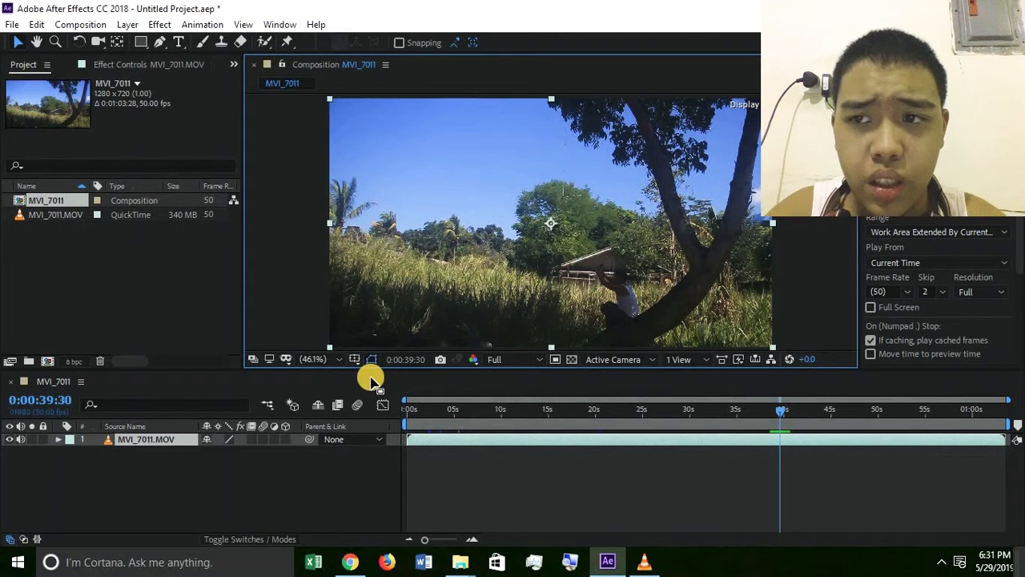
{"action": "left_click", "coordinate": [426, 118]}
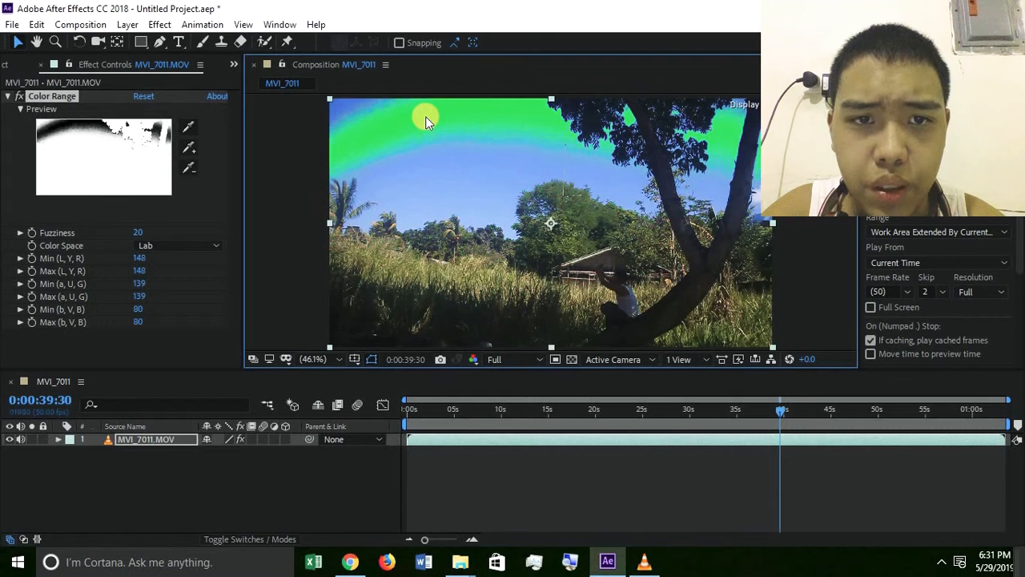
Show the transparency grid and add the lighter sky, the sky near the horizon and the dark upper corner to the Color Range key
{"action": "left_click", "coordinate": [572, 360]}
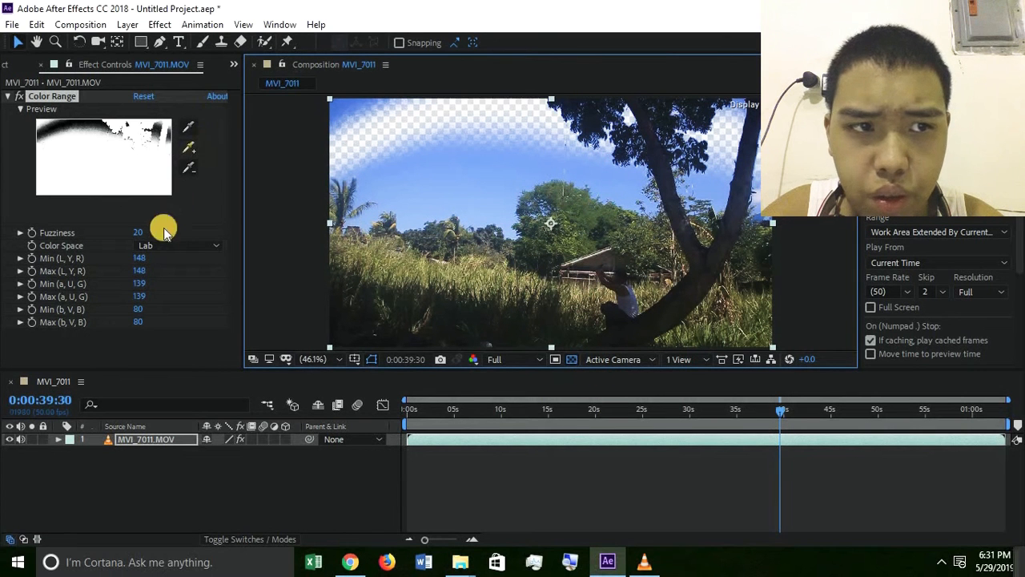
{"action": "left_click", "coordinate": [427, 158]}
{"action": "left_click", "coordinate": [188, 151]}
{"action": "left_click", "coordinate": [473, 209]}
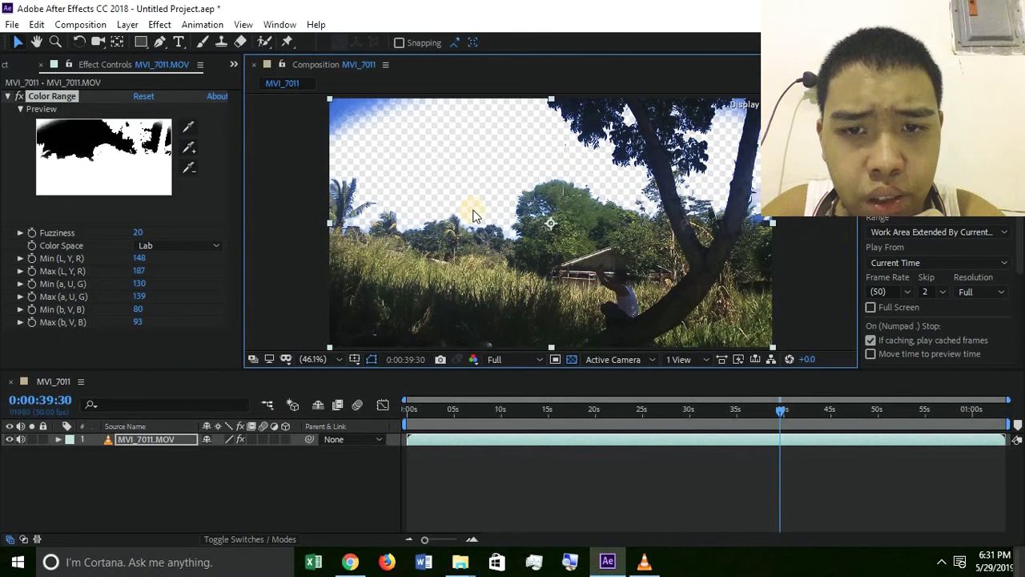
{"action": "left_click", "coordinate": [189, 148]}
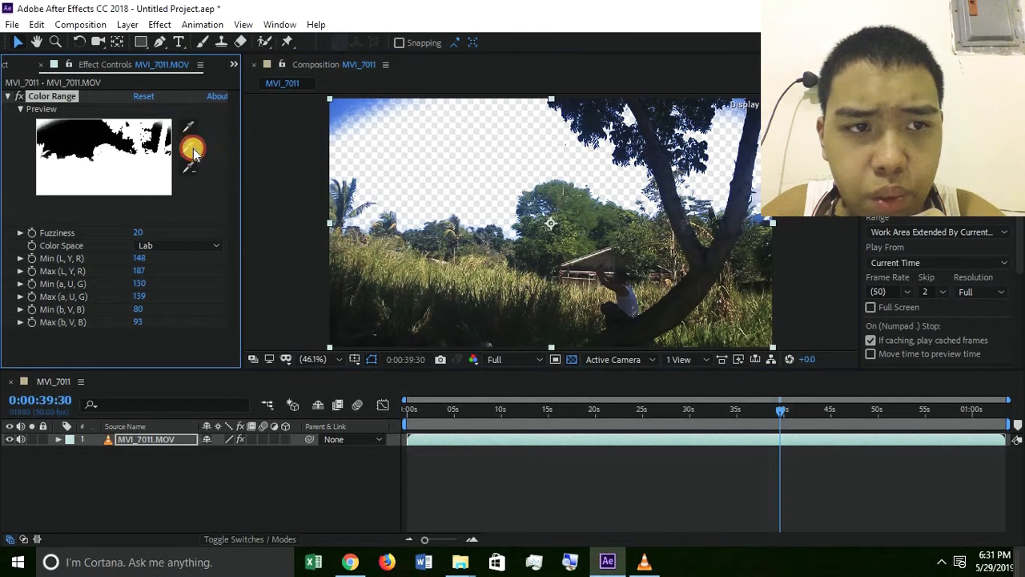
{"action": "left_click", "coordinate": [363, 107]}
Adjust the Color Range key: set Min (L, Y, R) to 125, Max (L, Y, R) to 229 and Min (b, V, B) to 69
{"action": "scroll", "coordinate": [428, 177], "scroll_direction": "up", "scroll_amount": 1}
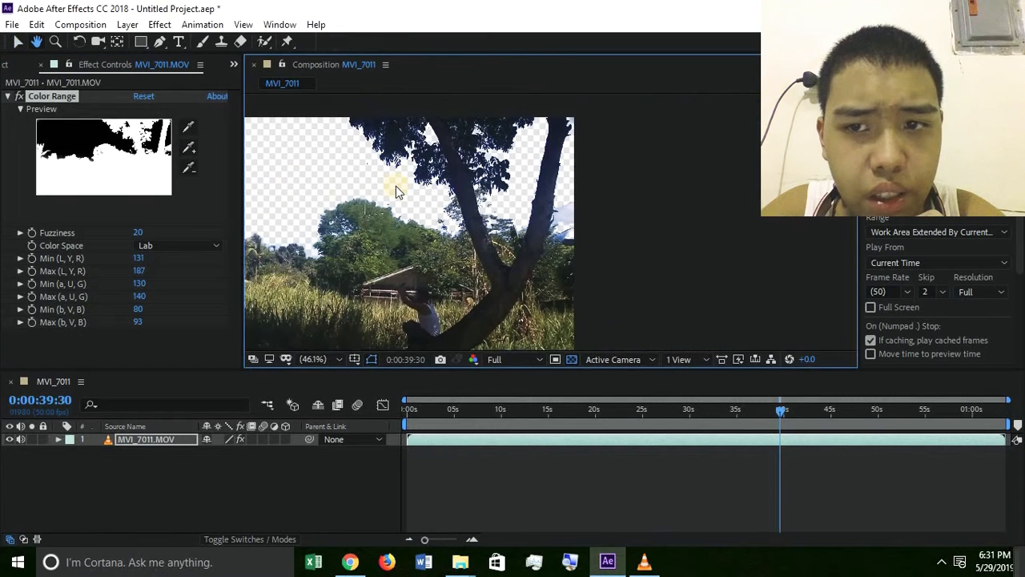
{"action": "scroll", "coordinate": [398, 190], "scroll_direction": "up", "scroll_amount": 2}
{"action": "left_click_drag", "start_coordinate": [396, 186], "coordinate": [741, 133]}
{"action": "scroll", "coordinate": [498, 173], "scroll_direction": "down", "scroll_amount": 1}
{"action": "left_click_drag", "start_coordinate": [498, 173], "coordinate": [468, 151]}
{"action": "scroll", "coordinate": [466, 151], "scroll_direction": "up", "scroll_amount": 1}
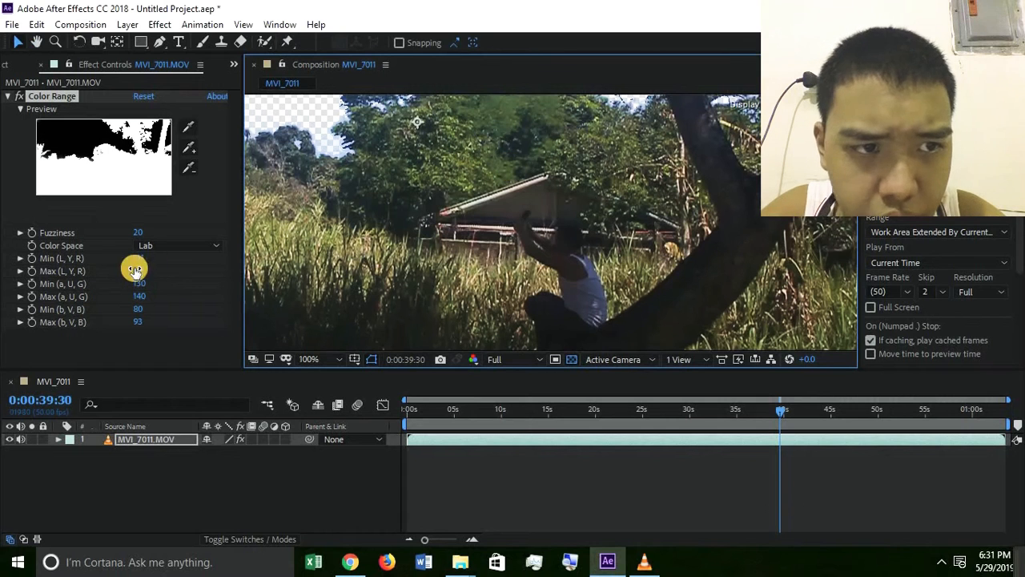
{"action": "left_click_drag", "start_coordinate": [140, 258], "coordinate": [108, 265]}
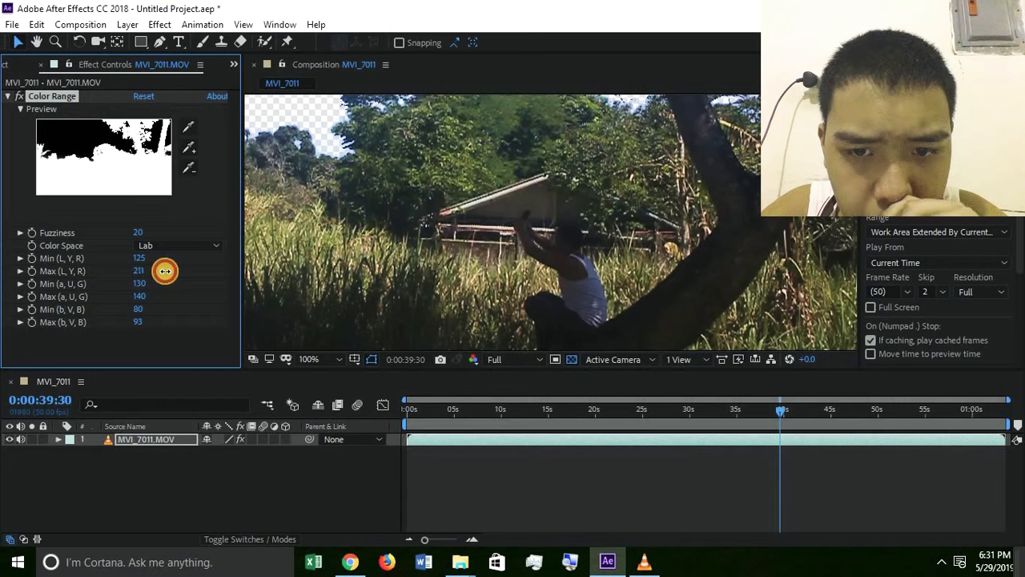
{"action": "left_click_drag", "start_coordinate": [635, 271], "coordinate": [597, 246]}
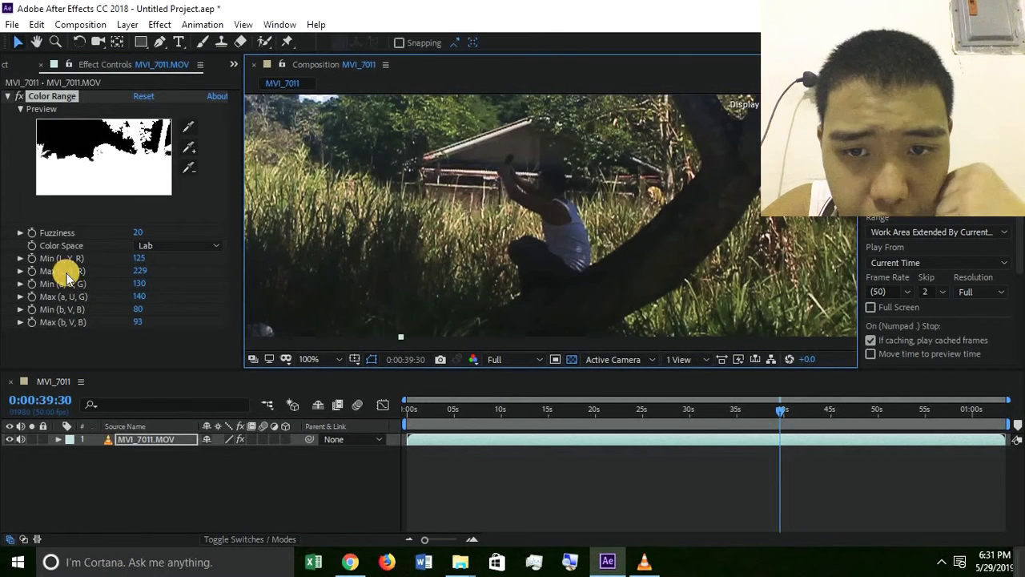
{"action": "left_click", "coordinate": [141, 296]}
{"action": "left_click_drag", "start_coordinate": [148, 311], "coordinate": [127, 308]}
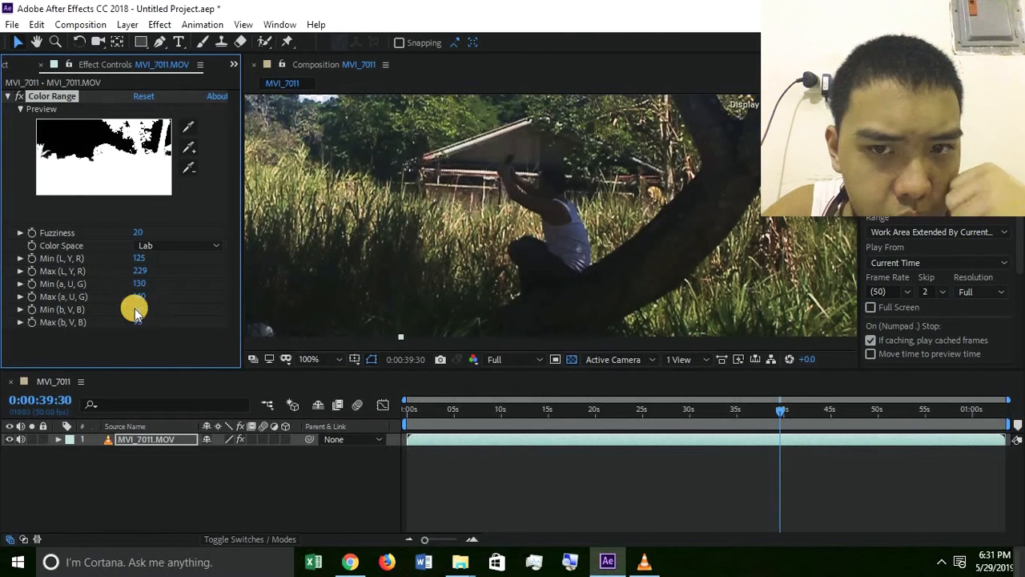
Refine the key around the tree's foliage: set Min (L, Y, R) to 118, Max (L, Y, R) to 196 and Min (a, U, G) to 112
{"action": "scroll", "coordinate": [575, 256], "scroll_direction": "down", "scroll_amount": 2}
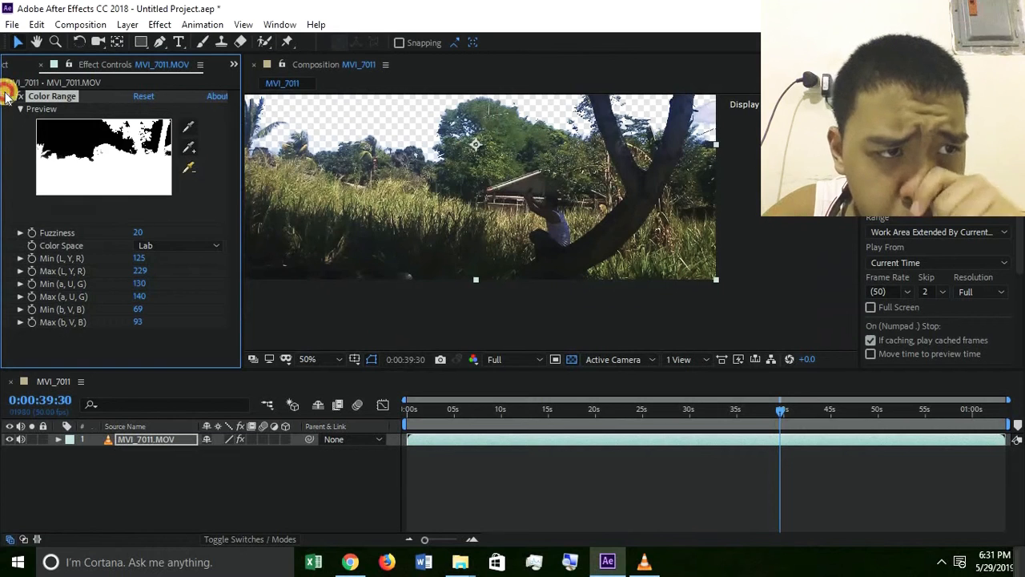
{"action": "left_click", "coordinate": [6, 96]}
{"action": "left_click_drag", "start_coordinate": [405, 185], "coordinate": [410, 216]}
{"action": "scroll", "coordinate": [404, 185], "scroll_direction": "up", "scroll_amount": 1}
{"action": "left_click_drag", "start_coordinate": [438, 165], "coordinate": [529, 257]}
{"action": "scroll", "coordinate": [497, 208], "scroll_direction": "up", "scroll_amount": 2}
{"action": "key", "text": "v"}
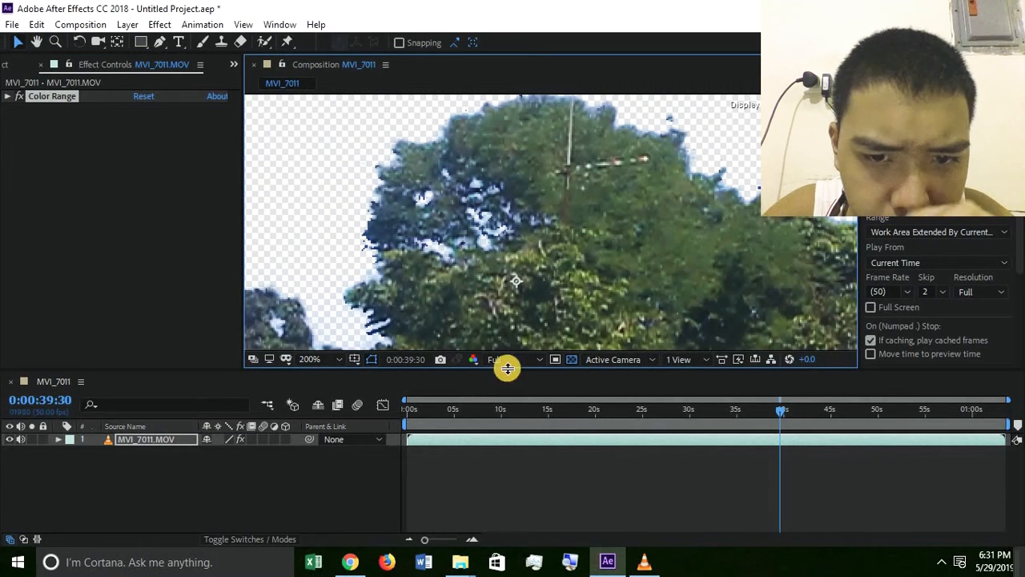
{"action": "left_click", "coordinate": [7, 96]}
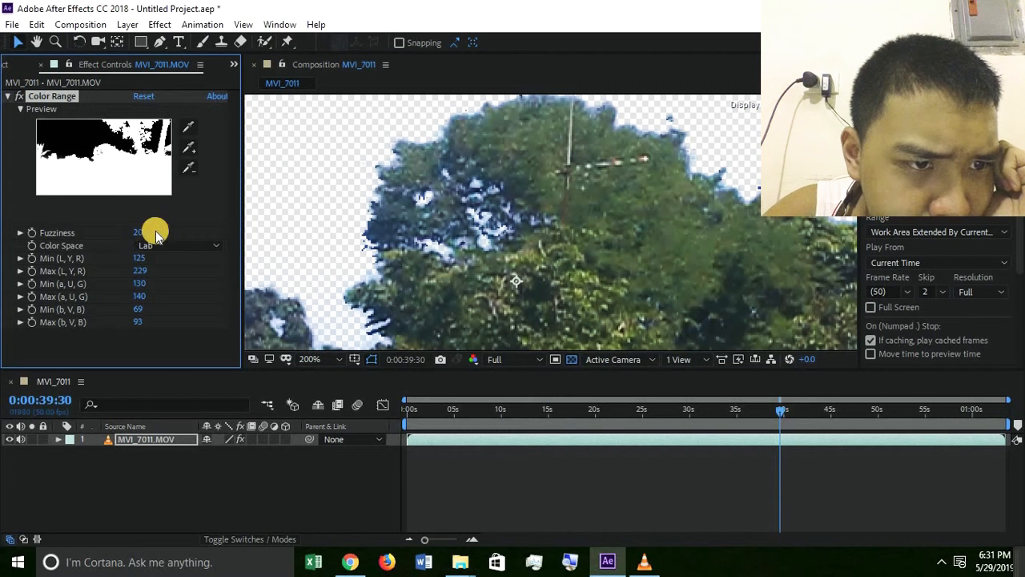
{"action": "left_click_drag", "start_coordinate": [144, 259], "coordinate": [135, 279]}
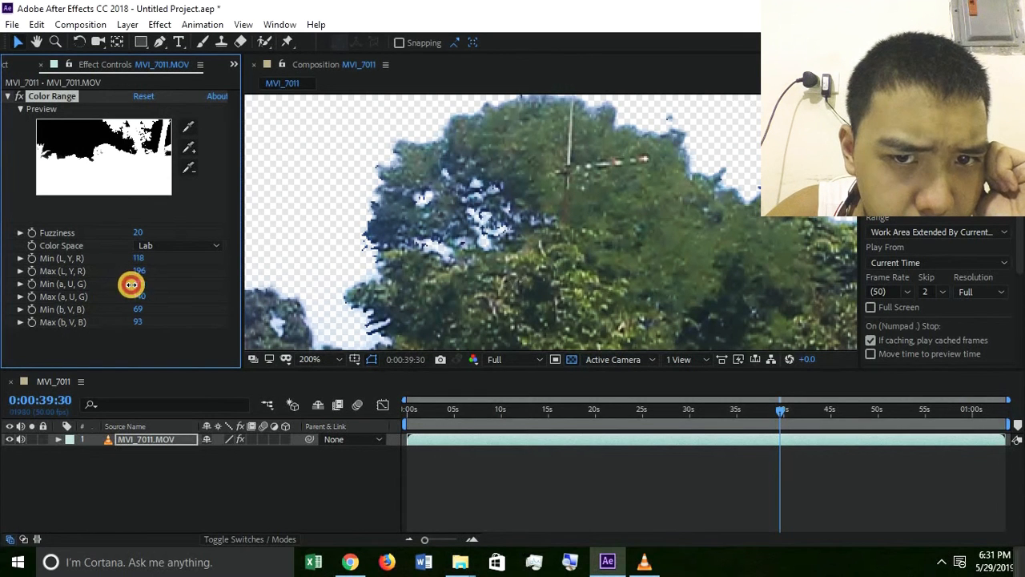
{"action": "left_click_drag", "start_coordinate": [121, 285], "coordinate": [121, 284]}
Check the key edges around the tree trunk and raise the Color Range Min (L, Y, R) to 154
{"action": "scroll", "coordinate": [615, 225], "scroll_direction": "down", "scroll_amount": 2}
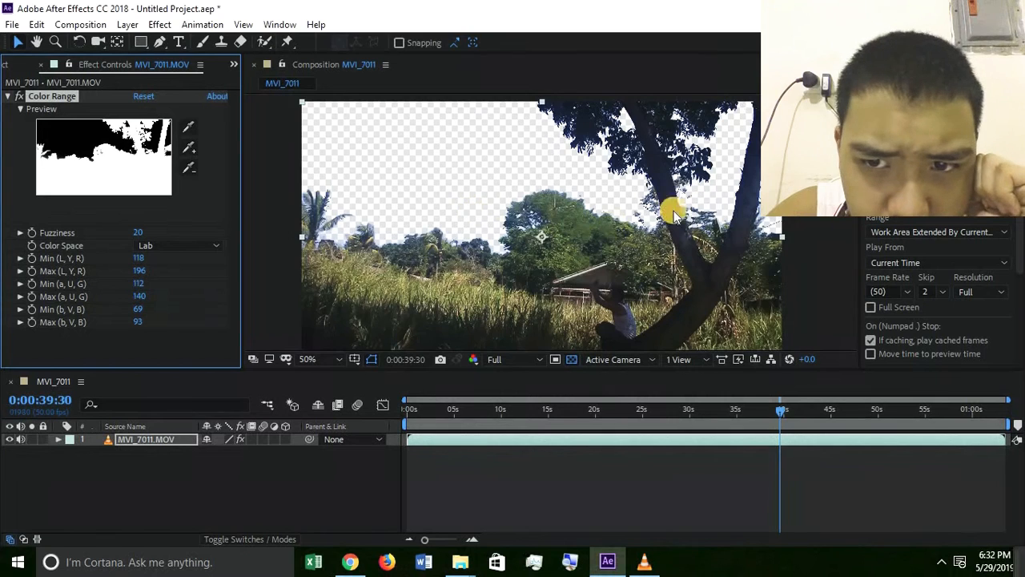
{"action": "scroll", "coordinate": [556, 270], "scroll_direction": "up", "scroll_amount": 2}
{"action": "left_click_drag", "start_coordinate": [277, 224], "coordinate": [289, 203]}
{"action": "scroll", "coordinate": [542, 220], "scroll_direction": "up", "scroll_amount": 1}
{"action": "left_click_drag", "start_coordinate": [138, 254], "coordinate": [168, 262]}
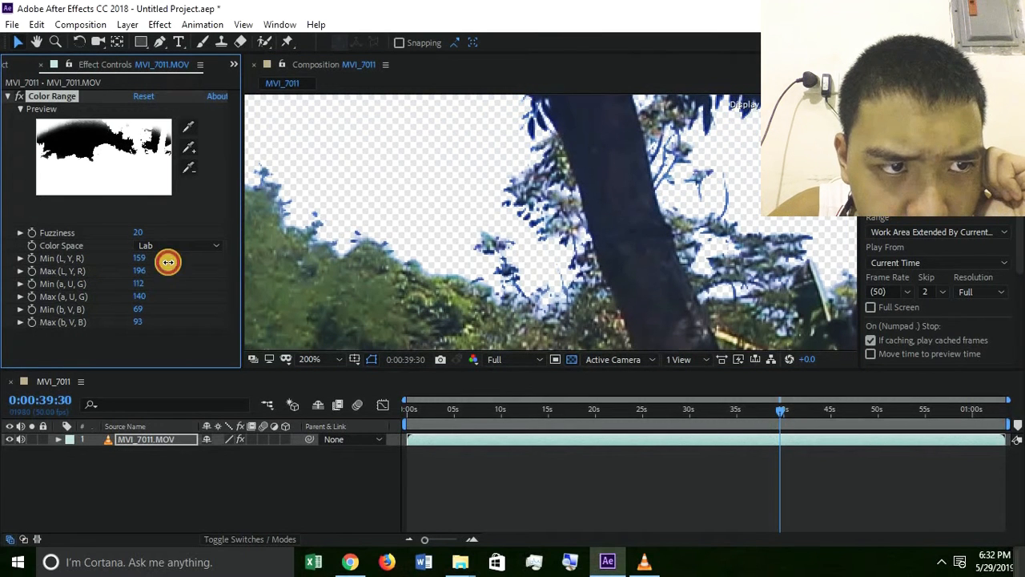
{"action": "left_click", "coordinate": [337, 169]}
{"action": "scroll", "coordinate": [340, 164], "scroll_direction": "down", "scroll_amount": 2}
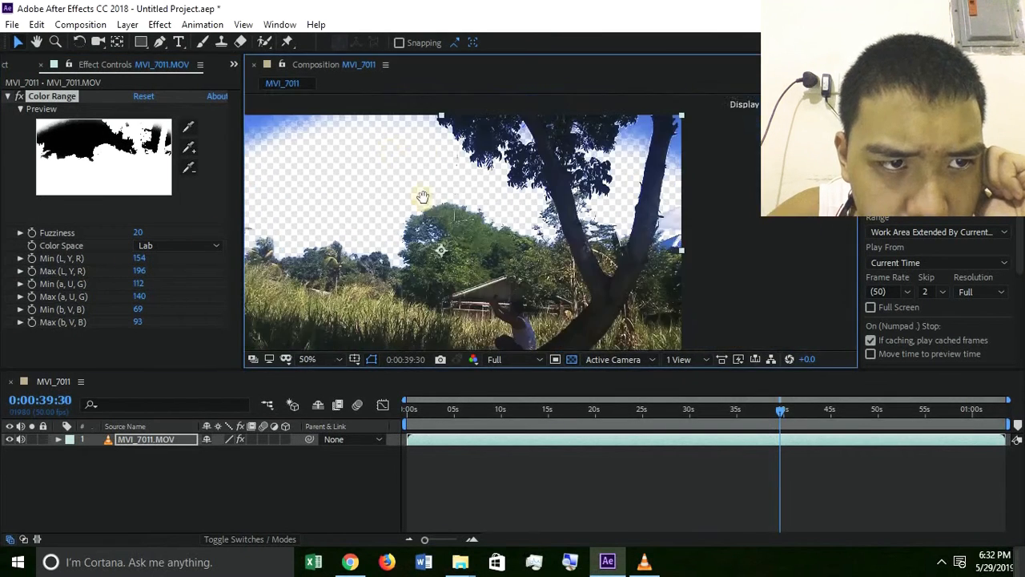
Add the remaining dark blue sky in the frame's upper corner to the Color Range key with two further samples
{"action": "left_click_drag", "start_coordinate": [393, 158], "coordinate": [392, 209]}
{"action": "left_click", "coordinate": [189, 147]}
{"action": "left_click", "coordinate": [275, 209]}
{"action": "left_click_drag", "start_coordinate": [491, 200], "coordinate": [563, 162]}
{"action": "left_click", "coordinate": [190, 148]}
{"action": "left_click", "coordinate": [330, 157]}
{"action": "left_click_drag", "start_coordinate": [397, 171], "coordinate": [285, 116]}
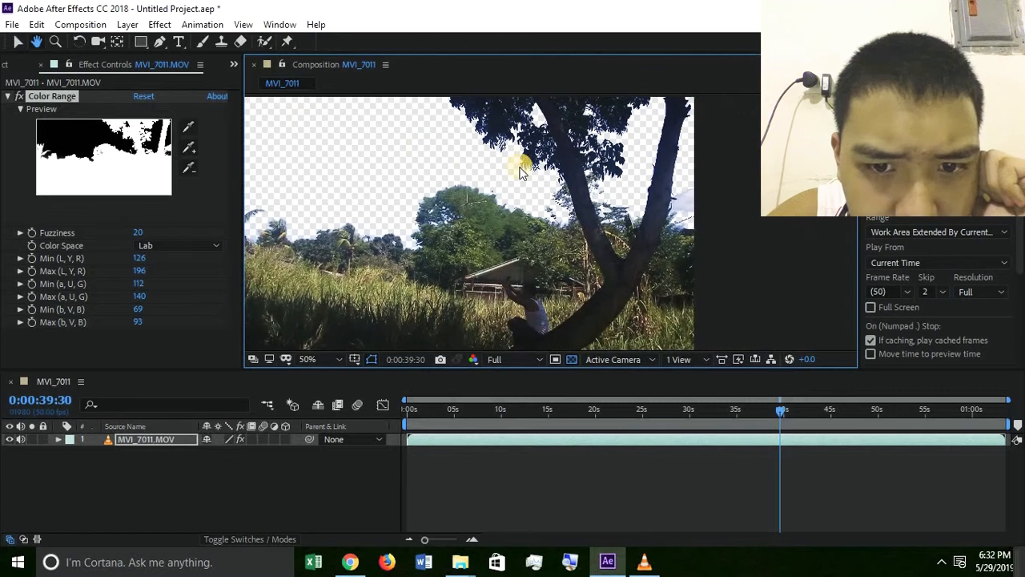
{"action": "left_click_drag", "start_coordinate": [521, 162], "coordinate": [387, 165]}
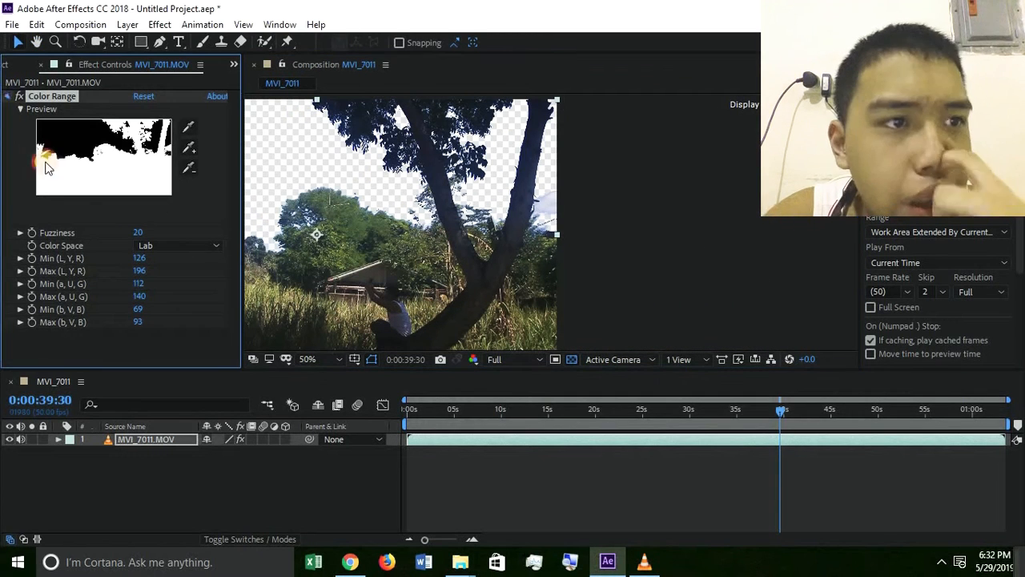
{"action": "left_click", "coordinate": [7, 97]}
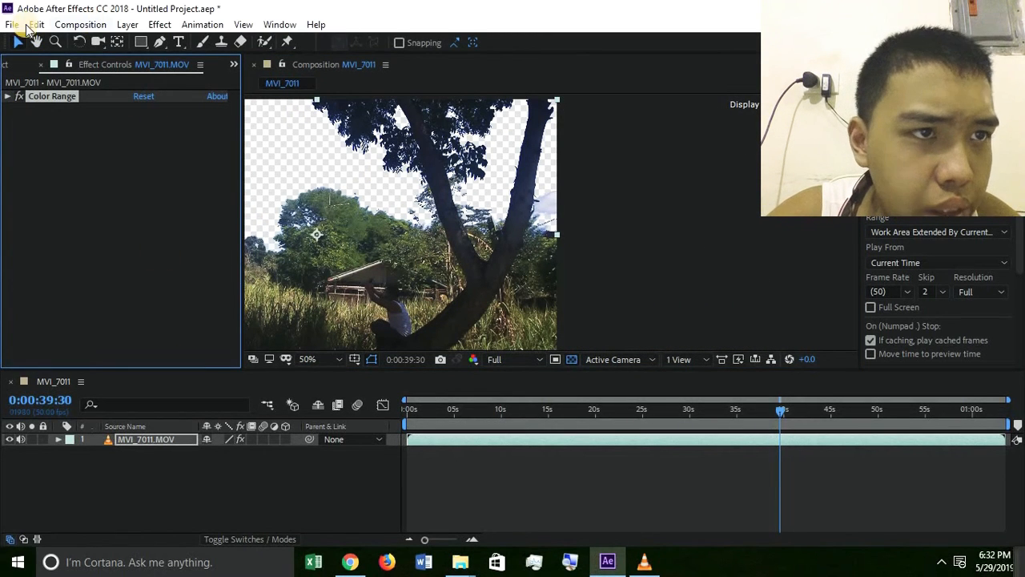
{"action": "left_click", "coordinate": [37, 25]}
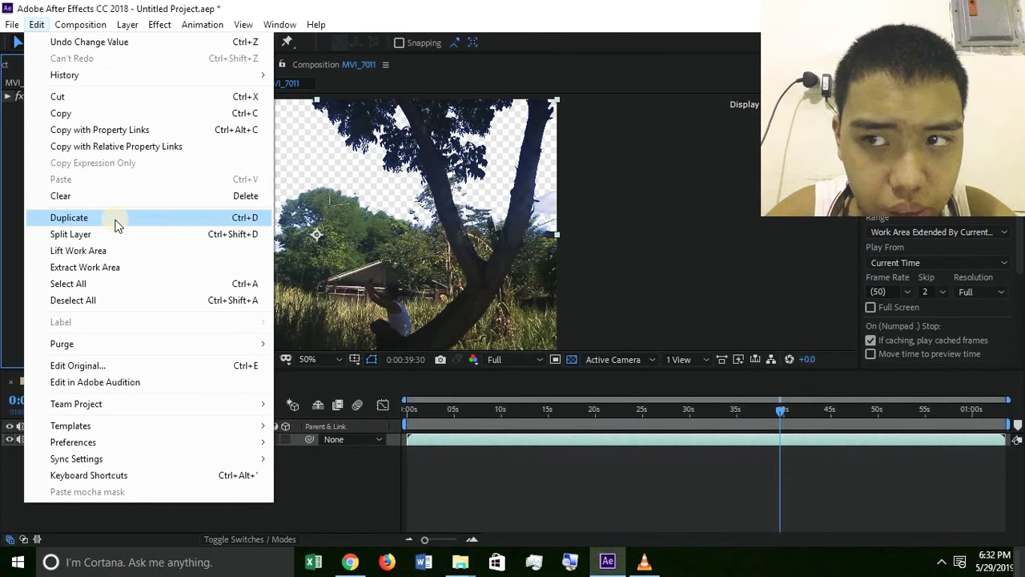
{"action": "left_click", "coordinate": [116, 223]}
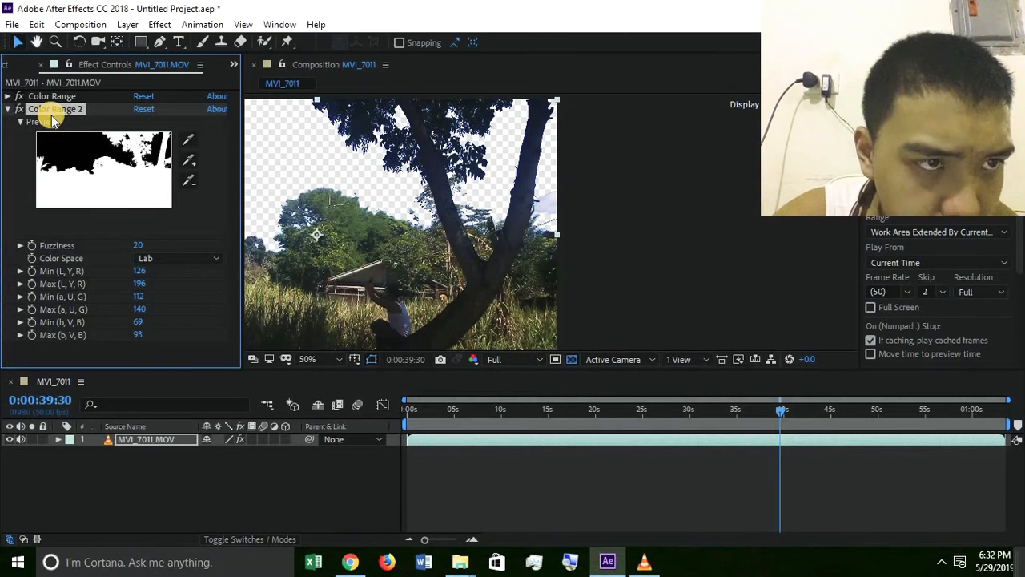
{"action": "key", "text": "ctrl+z"}
Duplicate the MVI_7011.MOV layer together with its Color Range effect
{"action": "left_click", "coordinate": [168, 440]}
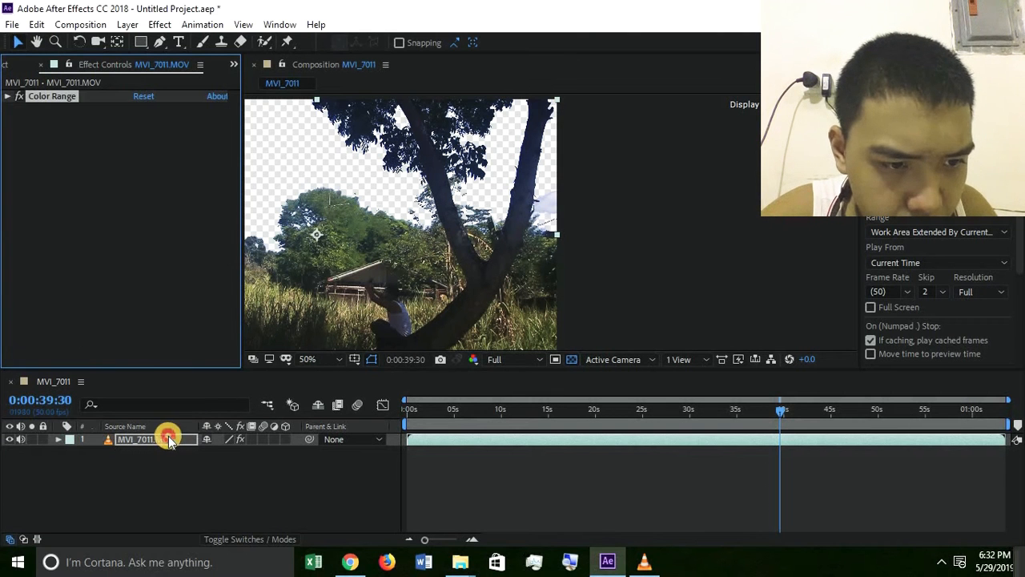
{"action": "left_click", "coordinate": [38, 24]}
{"action": "left_click", "coordinate": [80, 215]}
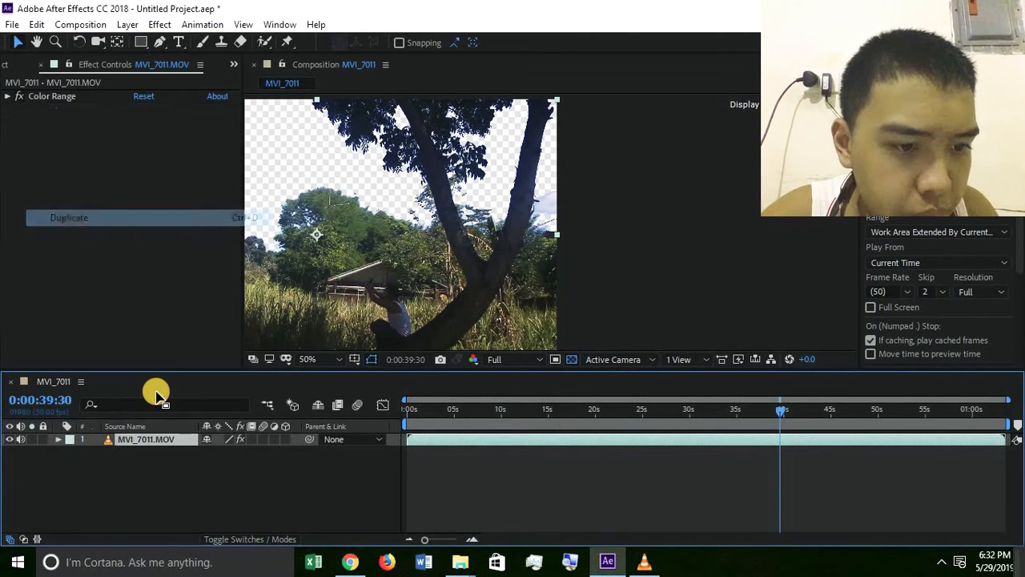
Try removing the Color Range effect from the upper and the lower MVI_7011.MOV layer in turn, and restore it
{"action": "left_click", "coordinate": [70, 98]}
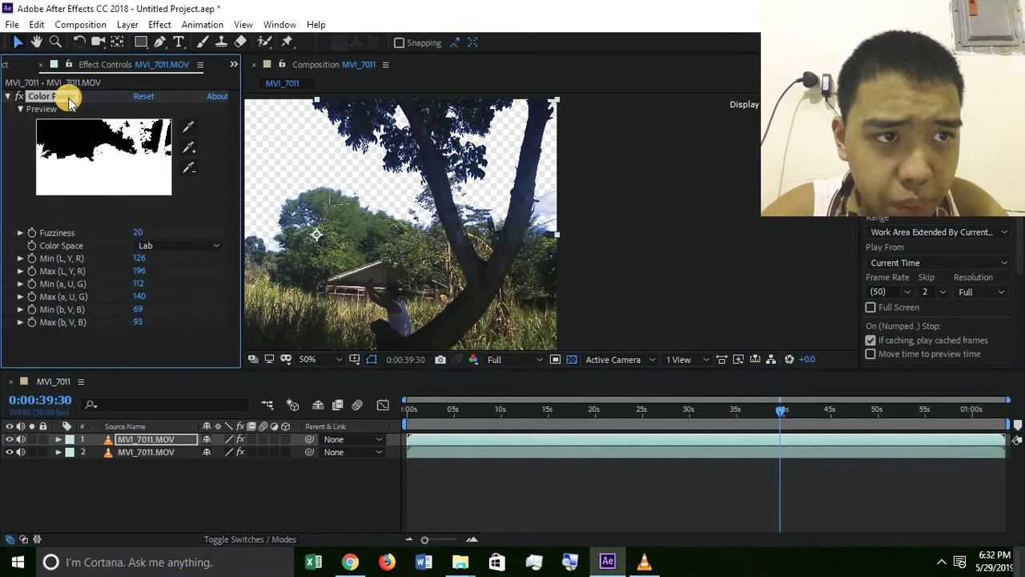
{"action": "key", "text": "Delete"}
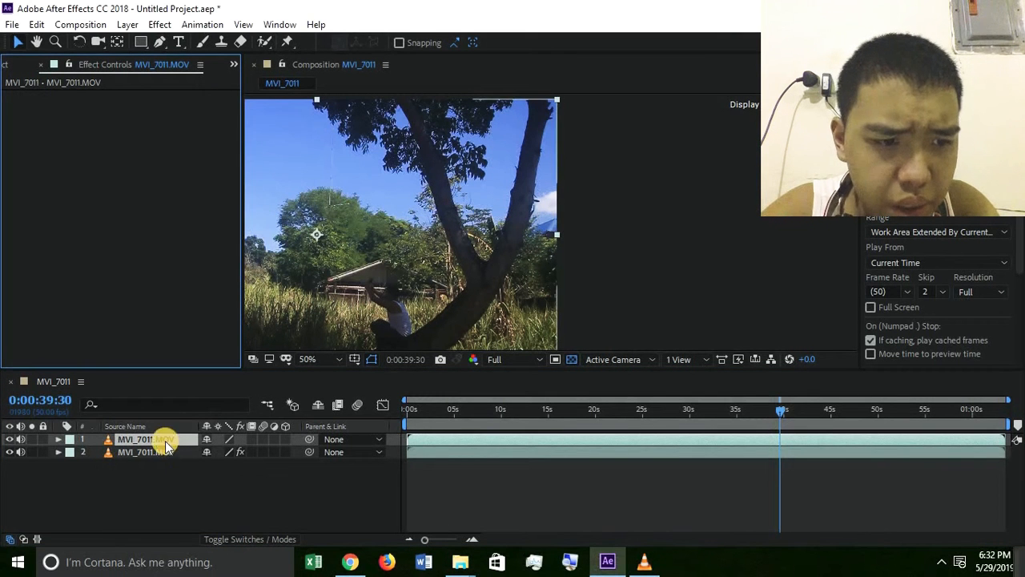
{"action": "left_click", "coordinate": [168, 454]}
{"action": "left_click", "coordinate": [77, 96]}
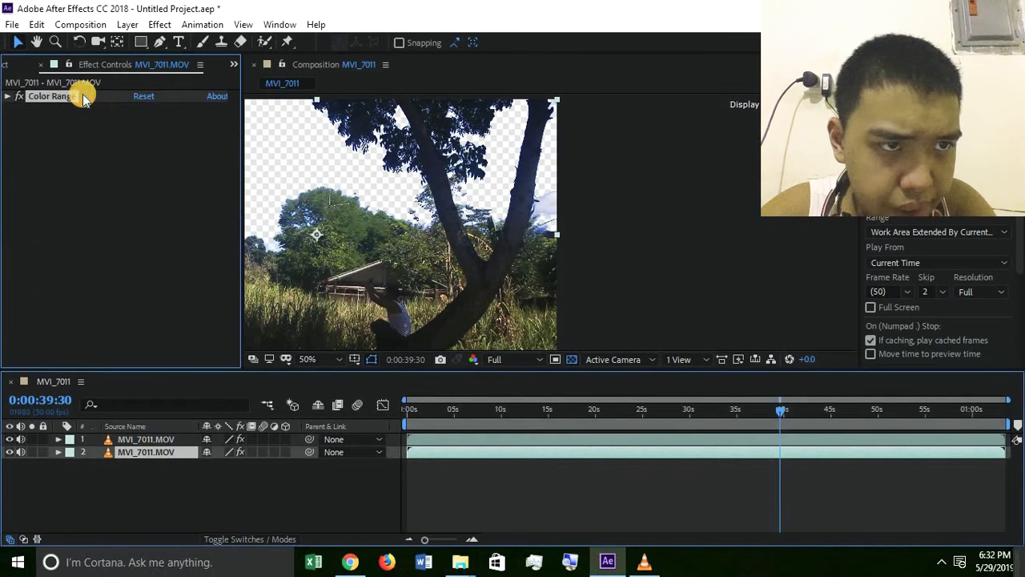
{"action": "key", "text": "Delete"}
{"action": "left_click_drag", "start_coordinate": [455, 187], "coordinate": [542, 153]}
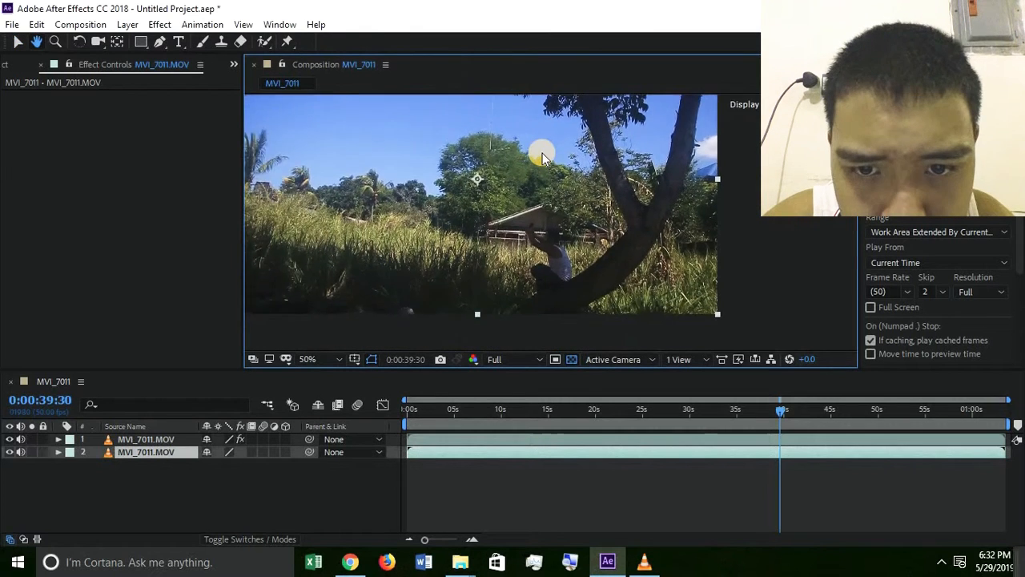
{"action": "scroll", "coordinate": [542, 153], "scroll_direction": "up", "scroll_amount": 1}
{"action": "scroll", "coordinate": [540, 155], "scroll_direction": "down", "scroll_amount": 1}
{"action": "left_click", "coordinate": [129, 109]}
{"action": "key", "text": "ctrl+z"}
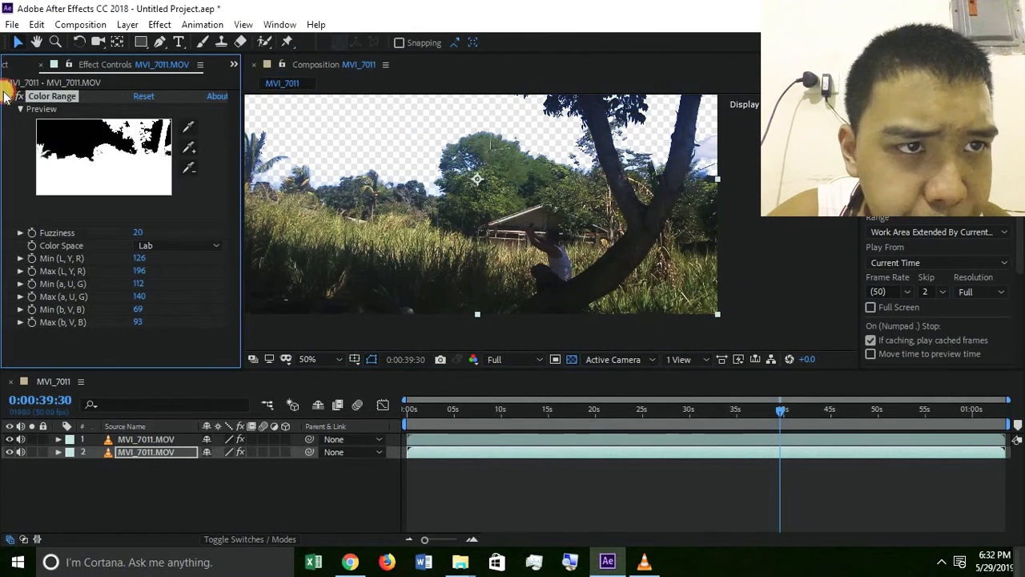
Draw a closed Pen tool mask on the lower layer around the grass, house and tree base below the horizon, extending past the frame
{"action": "left_click", "coordinate": [7, 95]}
{"action": "left_click", "coordinate": [162, 43]}
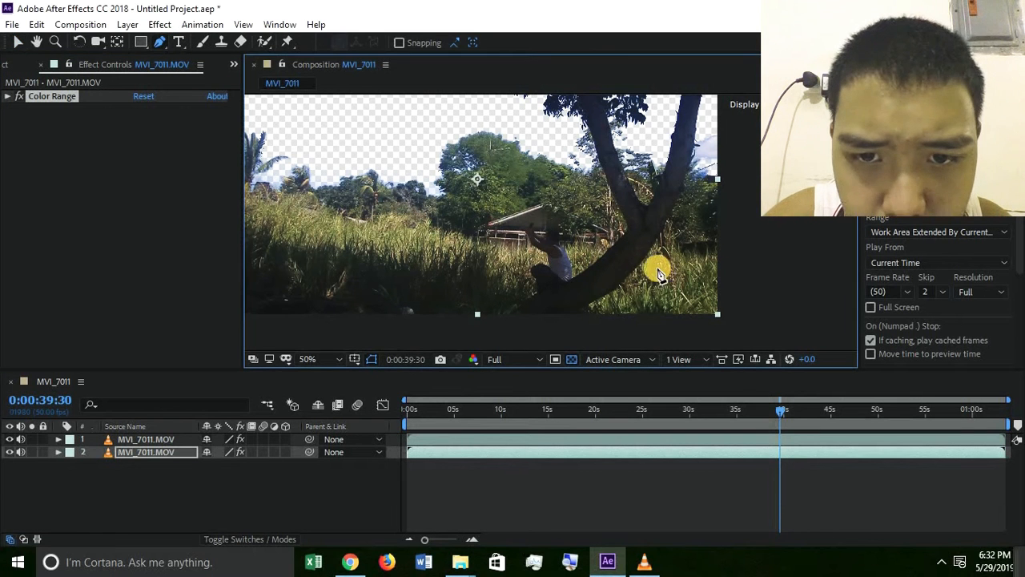
{"action": "scroll", "coordinate": [660, 267], "scroll_direction": "down", "scroll_amount": 1}
{"action": "left_click_drag", "start_coordinate": [632, 222], "coordinate": [469, 226]}
{"action": "left_click", "coordinate": [466, 221]}
{"action": "left_click", "coordinate": [407, 222]}
{"action": "left_click", "coordinate": [369, 233]}
{"action": "left_click", "coordinate": [386, 273]}
{"action": "left_click", "coordinate": [569, 286]}
{"action": "left_click", "coordinate": [668, 287]}
{"action": "left_click", "coordinate": [640, 216]}
Remove the Color Range effect from the masked lower layer and return to the Selection tool
{"action": "left_click", "coordinate": [27, 97]}
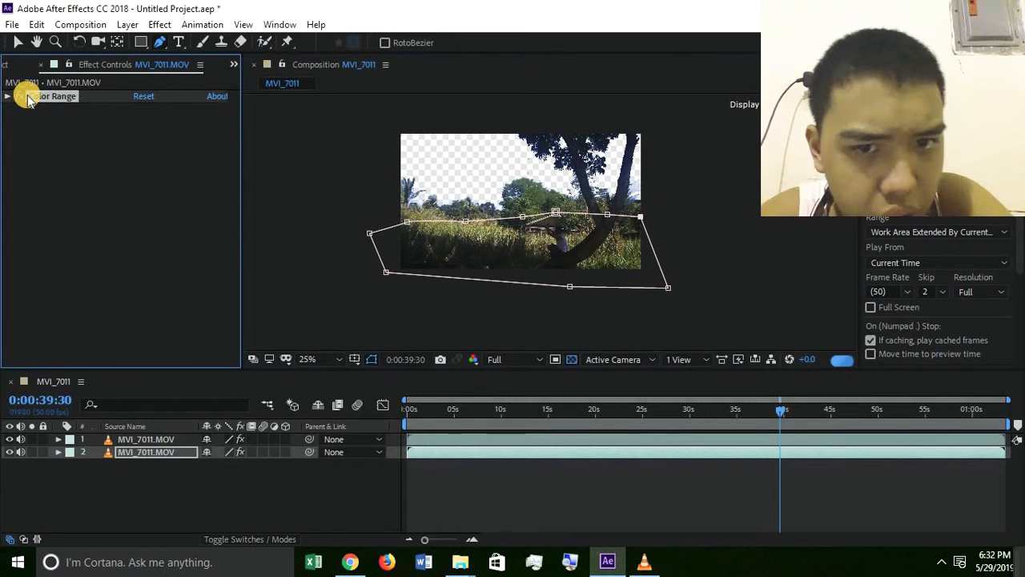
{"action": "key", "text": "Delete"}
{"action": "left_click", "coordinate": [420, 210]}
{"action": "key", "text": "period"}
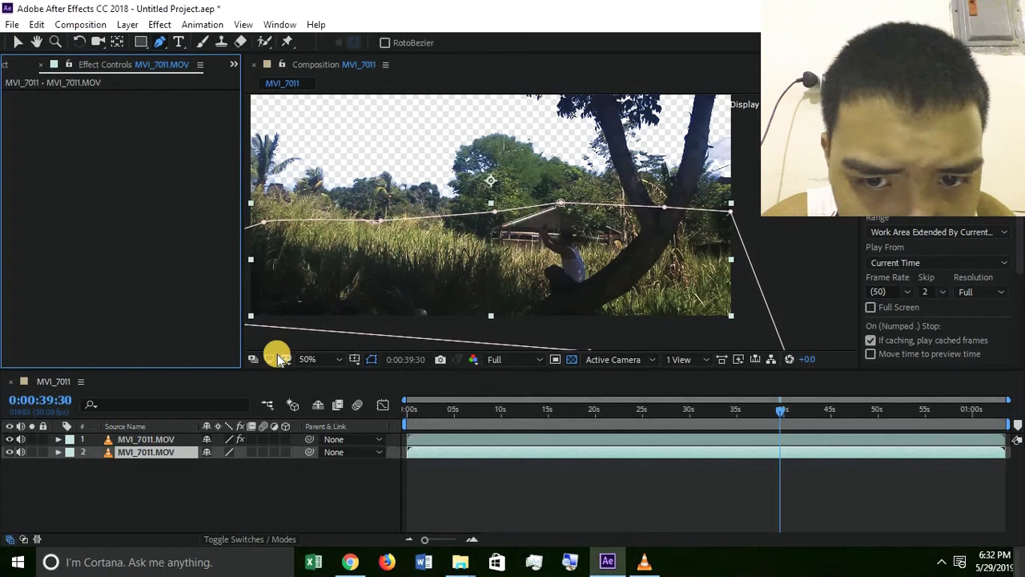
{"action": "left_click", "coordinate": [18, 42]}
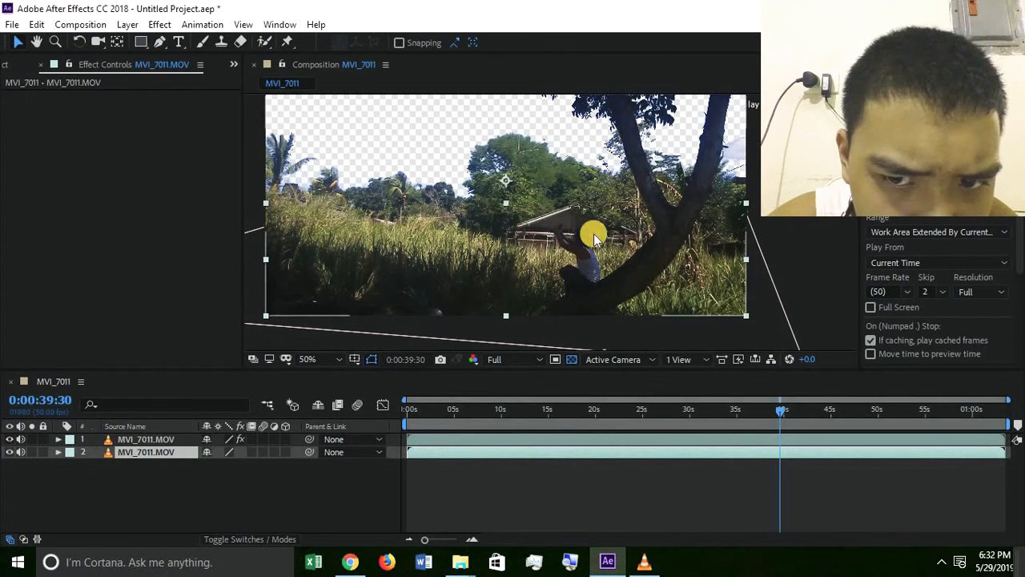
Go to 0:00:30:29 and compare the keyed layer with the masked ground layer by hiding and showing each one
{"action": "left_click_drag", "start_coordinate": [709, 419], "coordinate": [695, 419]}
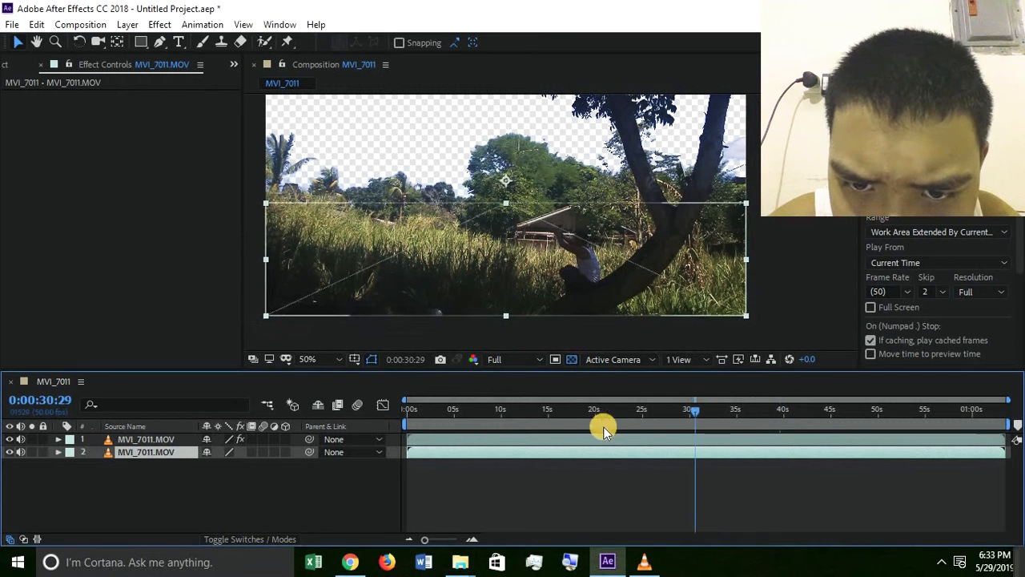
{"action": "left_click", "coordinate": [64, 452]}
{"action": "left_click", "coordinate": [60, 453]}
{"action": "left_click", "coordinate": [60, 452]}
{"action": "left_click", "coordinate": [9, 452]}
{"action": "left_click", "coordinate": [9, 452]}
{"action": "left_click", "coordinate": [9, 440]}
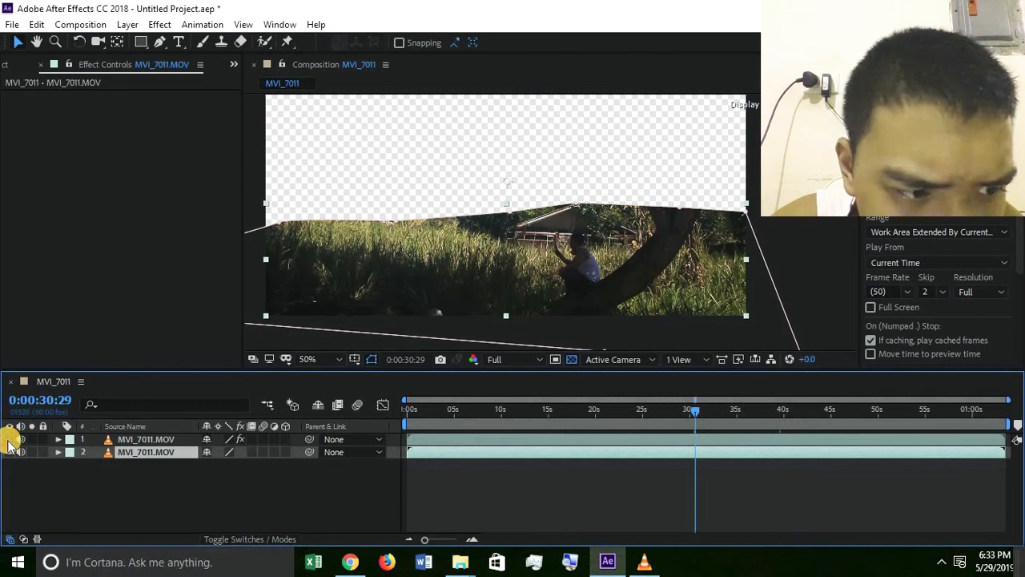
{"action": "left_click", "coordinate": [8, 440]}
{"action": "left_click", "coordinate": [9, 440]}
{"action": "scroll", "coordinate": [430, 273], "scroll_direction": "up", "scroll_amount": 1}
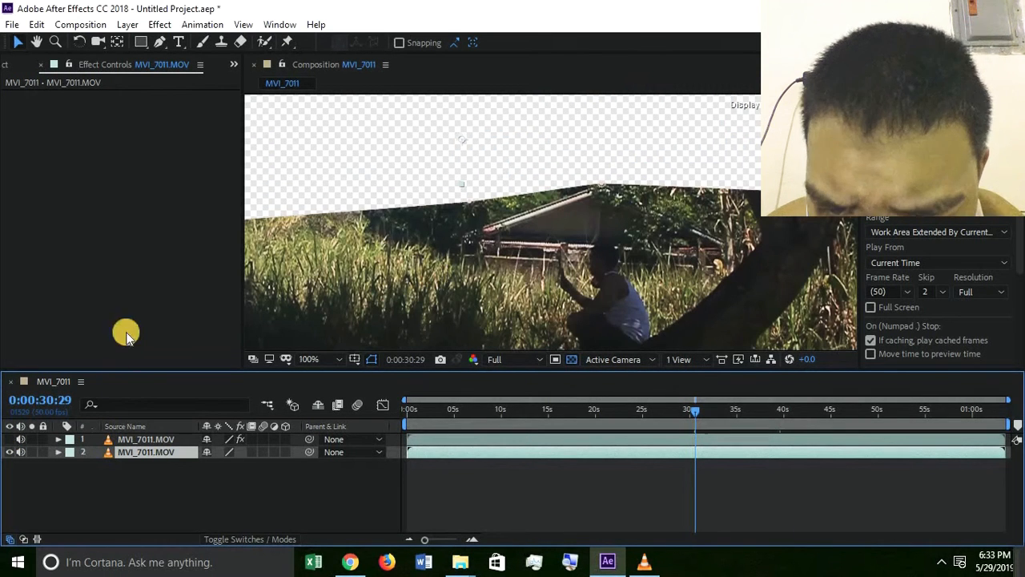
{"action": "left_click", "coordinate": [9, 440]}
{"action": "scroll", "coordinate": [485, 268], "scroll_direction": "down", "scroll_amount": 1}
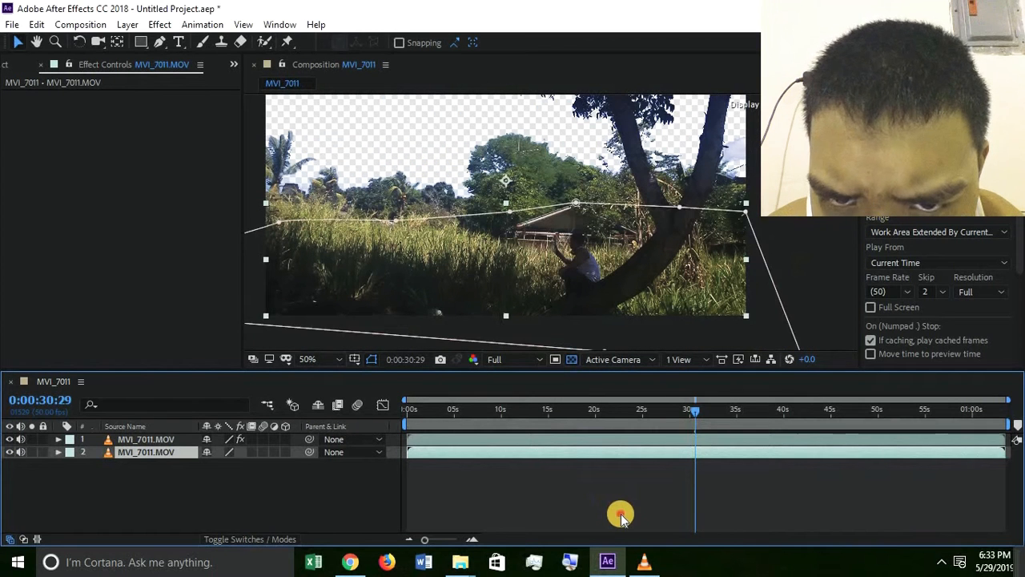
{"action": "left_click", "coordinate": [617, 515]}
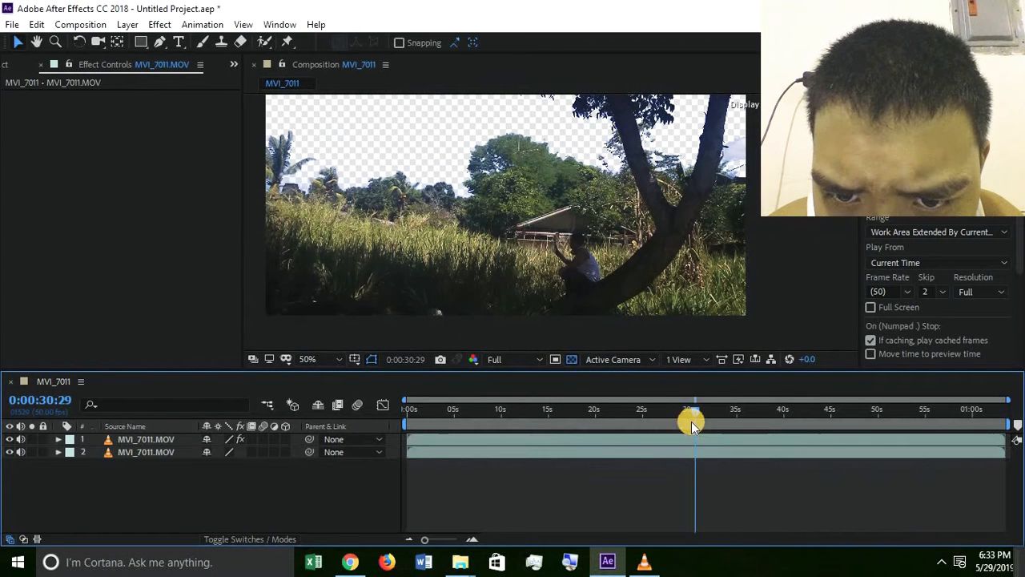
{"action": "left_click", "coordinate": [10, 453]}
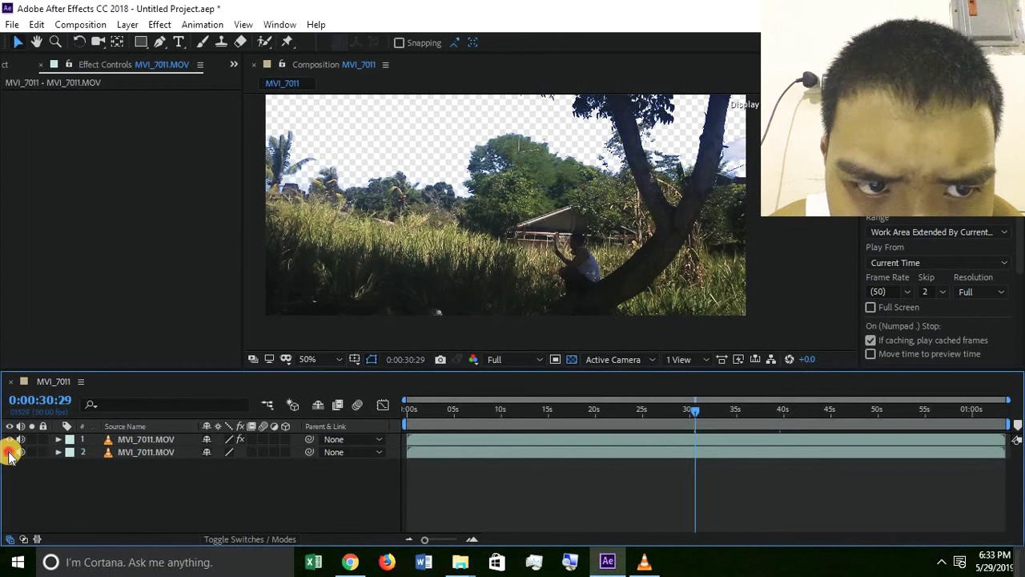
Add the leftover sky beside the palm trees at the frame's left edge to the upper layer's Color Range key
{"action": "left_click", "coordinate": [120, 441]}
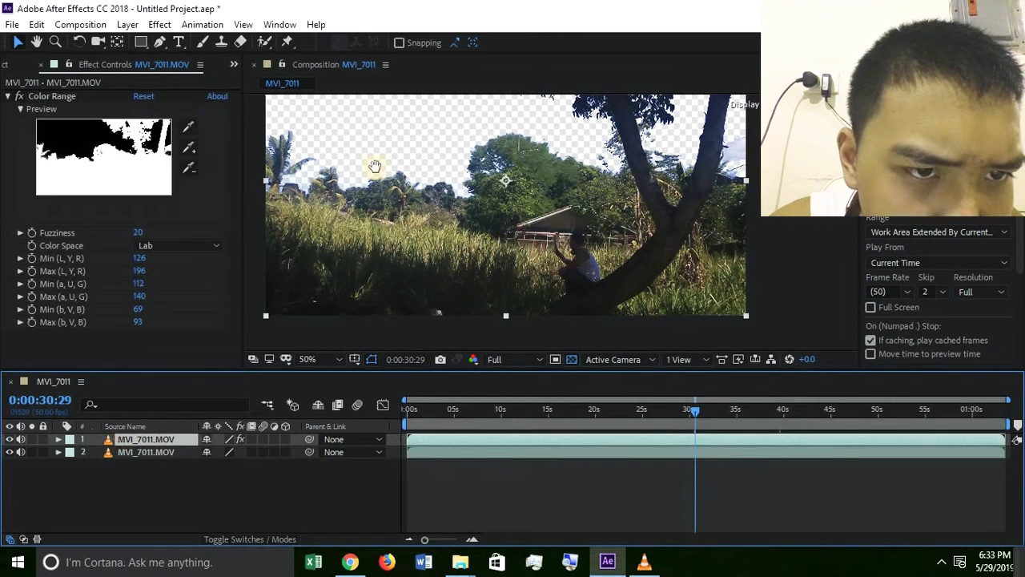
{"action": "scroll", "coordinate": [361, 170], "scroll_direction": "up", "scroll_amount": 4}
{"action": "left_click", "coordinate": [189, 147]}
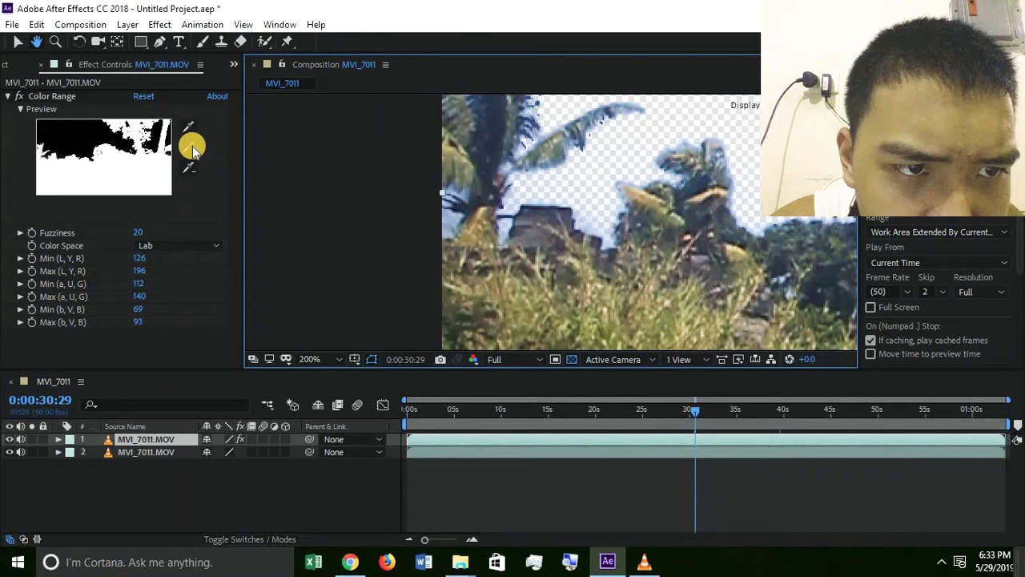
{"action": "left_click", "coordinate": [447, 219]}
{"action": "scroll", "coordinate": [571, 215], "scroll_direction": "down", "scroll_amount": 2}
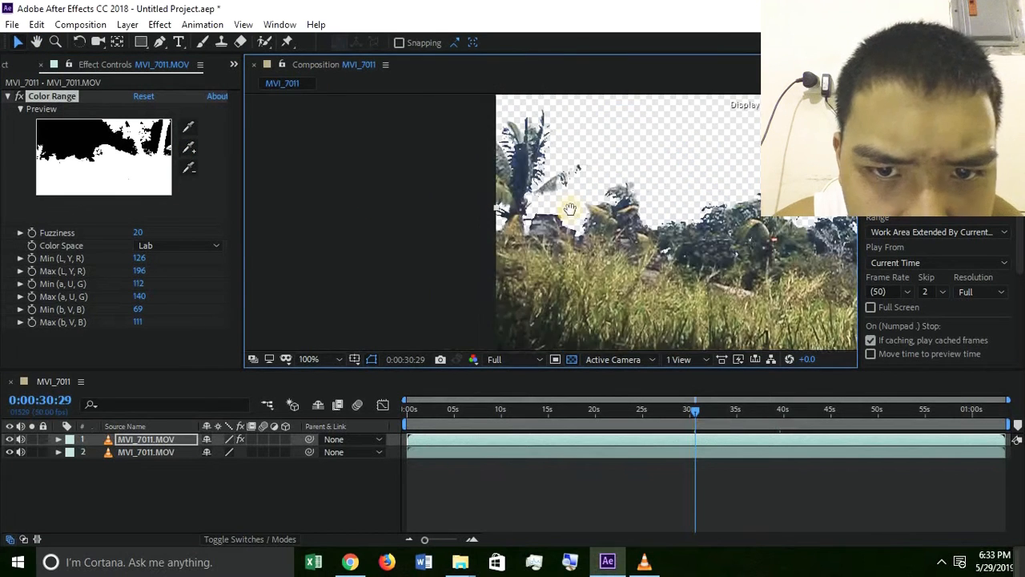
Clean up the tree line in the upper layer's key: set Min (L, Y, R) to 139 and Max (L, Y, R) to 255
{"action": "key", "text": "space"}
{"action": "left_click_drag", "start_coordinate": [571, 215], "coordinate": [287, 151]}
{"action": "left_click_drag", "start_coordinate": [544, 230], "coordinate": [374, 172]}
{"action": "left_click_drag", "start_coordinate": [138, 260], "coordinate": [160, 254]}
{"action": "key", "text": "space"}
{"action": "left_click_drag", "start_coordinate": [370, 170], "coordinate": [511, 322]}
{"action": "scroll", "coordinate": [355, 189], "scroll_direction": "down", "scroll_amount": 1}
{"action": "left_click_drag", "start_coordinate": [345, 187], "coordinate": [407, 205]}
{"action": "scroll", "coordinate": [407, 206], "scroll_direction": "up", "scroll_amount": 1}
{"action": "left_click_drag", "start_coordinate": [133, 270], "coordinate": [135, 271]}
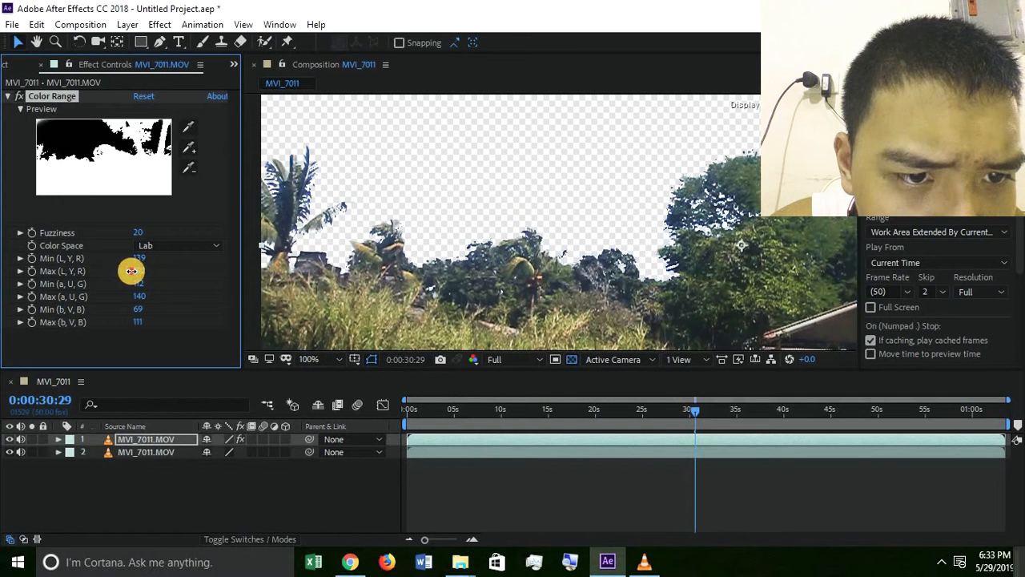
{"action": "left_click_drag", "start_coordinate": [419, 269], "coordinate": [522, 315]}
{"action": "scroll", "coordinate": [522, 315], "scroll_direction": "down", "scroll_amount": 1}
Add the remaining blue in the frame's upper-left corner to the Color Range key and collapse the effect's settings
{"action": "left_click", "coordinate": [189, 148]}
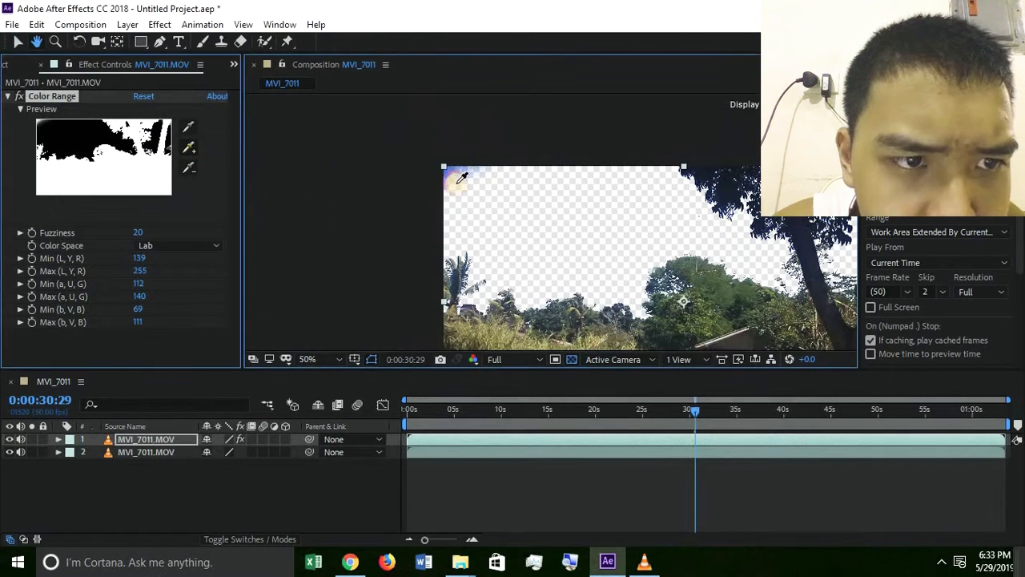
{"action": "left_click", "coordinate": [457, 171]}
{"action": "key", "text": "h"}
{"action": "left_click_drag", "start_coordinate": [579, 227], "coordinate": [508, 165]}
{"action": "key", "text": "v"}
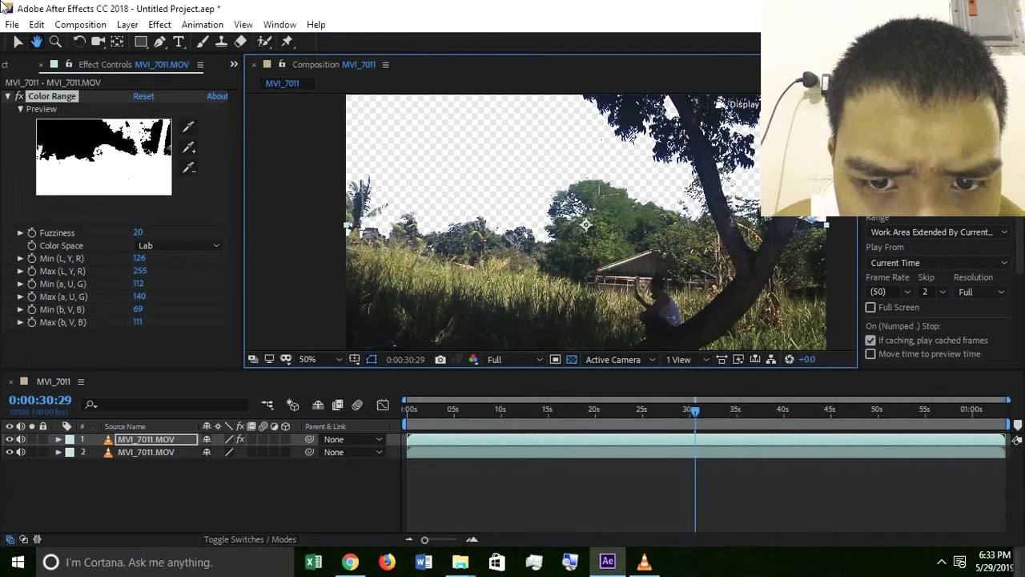
{"action": "key", "text": "v"}
{"action": "left_click", "coordinate": [10, 96]}
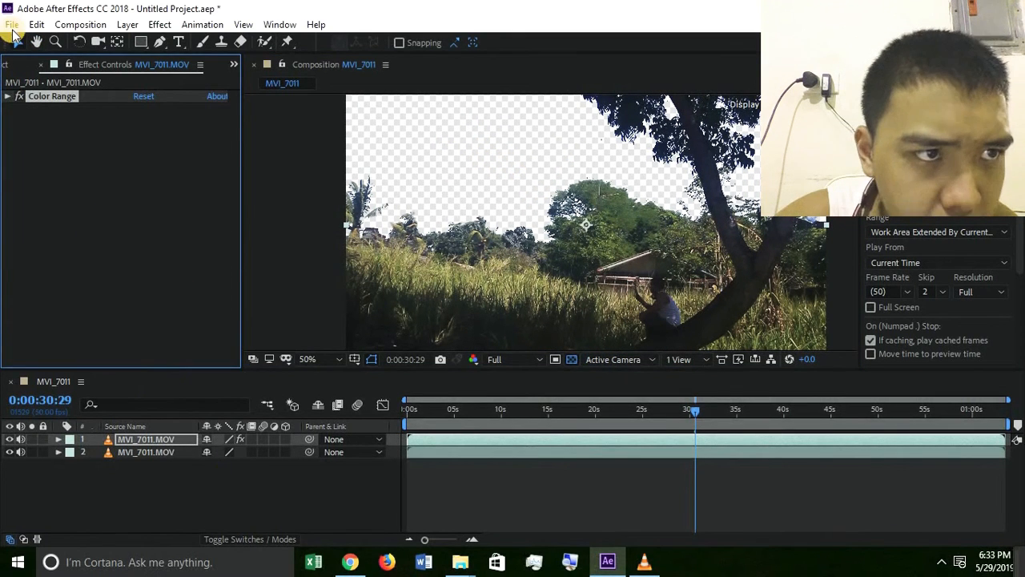
{"action": "left_click", "coordinate": [12, 25]}
{"action": "mouse_move", "coordinate": [81, 211]}
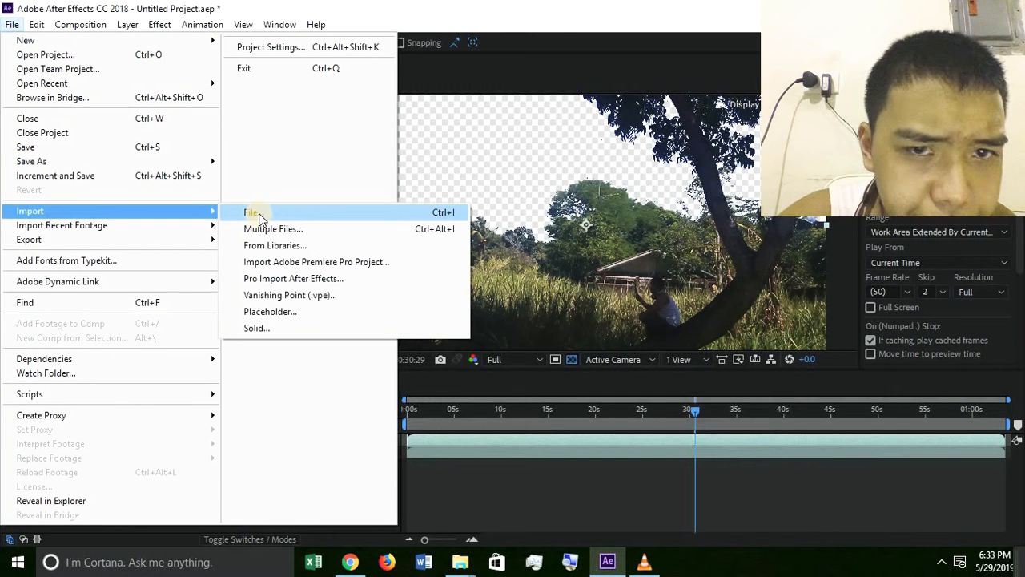
{"action": "left_click", "coordinate": [255, 213]}
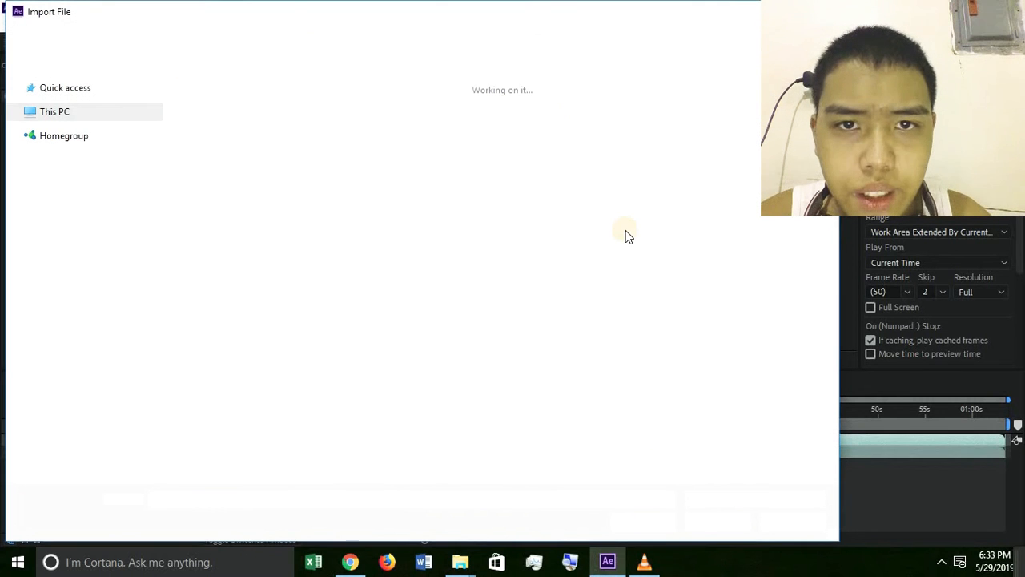
{"action": "scroll", "coordinate": [525, 264], "scroll_direction": "down", "scroll_amount": 4}
{"action": "scroll", "coordinate": [526, 269], "scroll_direction": "down", "scroll_amount": 12}
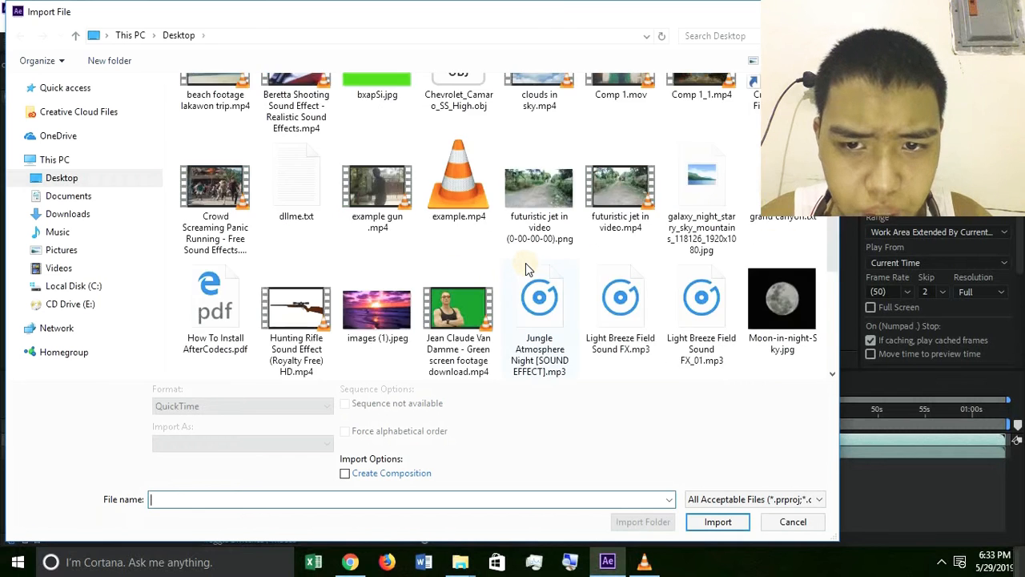
{"action": "scroll", "coordinate": [526, 266], "scroll_direction": "down", "scroll_amount": 6}
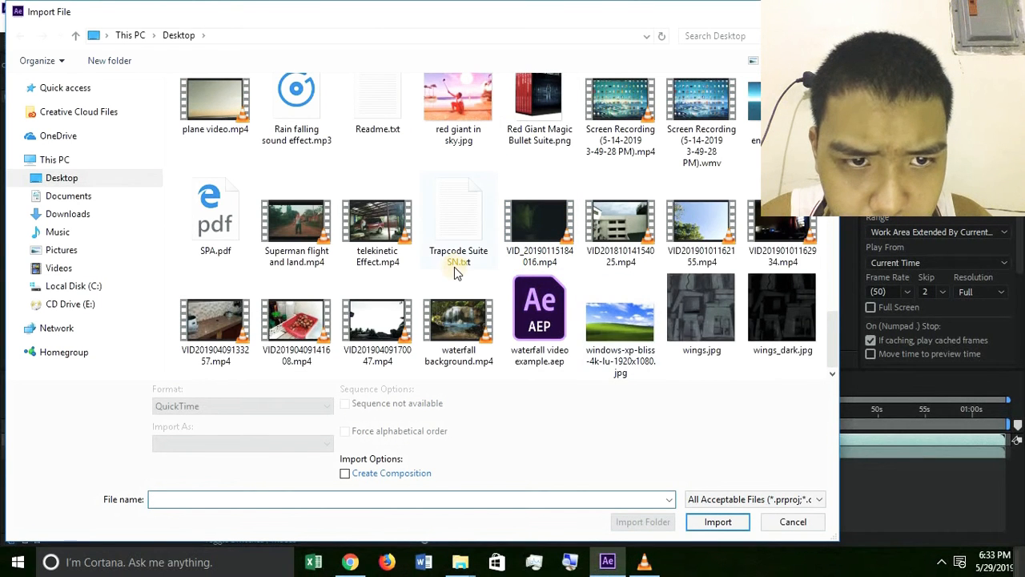
{"action": "scroll", "coordinate": [455, 267], "scroll_direction": "up", "scroll_amount": 1}
{"action": "scroll", "coordinate": [487, 315], "scroll_direction": "up", "scroll_amount": 8}
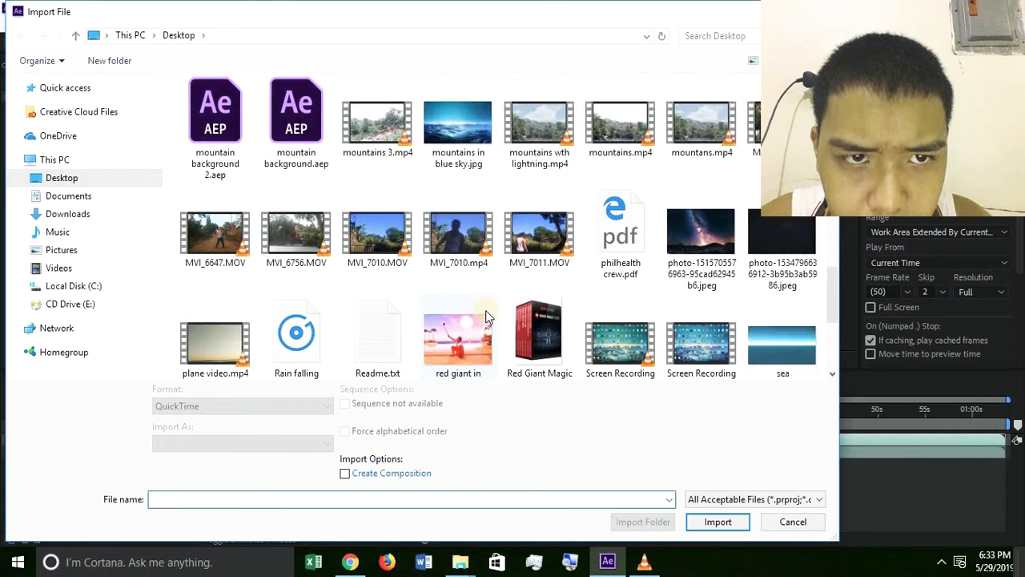
{"action": "scroll", "coordinate": [506, 314], "scroll_direction": "down", "scroll_amount": 1}
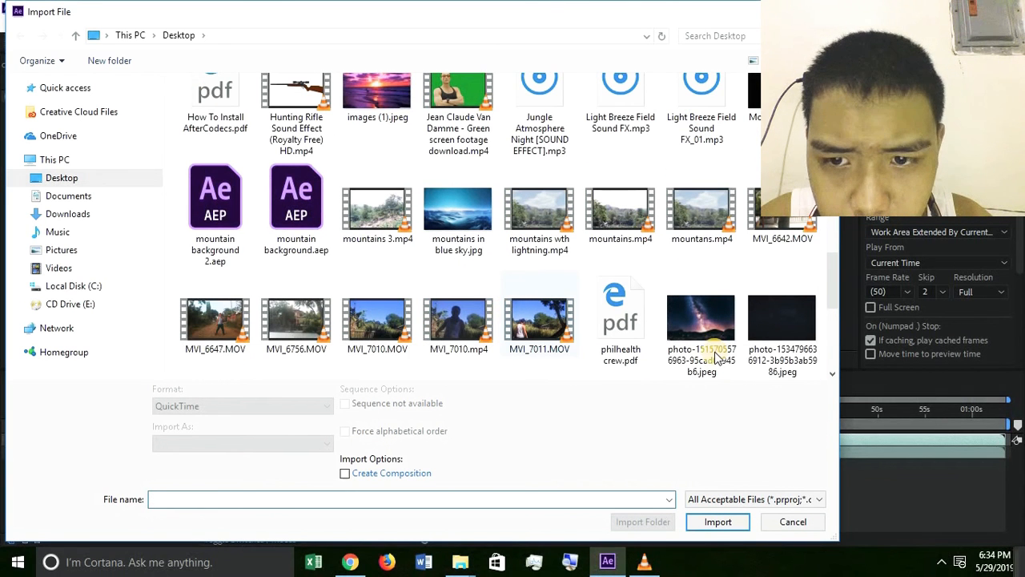
{"action": "scroll", "coordinate": [709, 336], "scroll_direction": "down", "scroll_amount": 5}
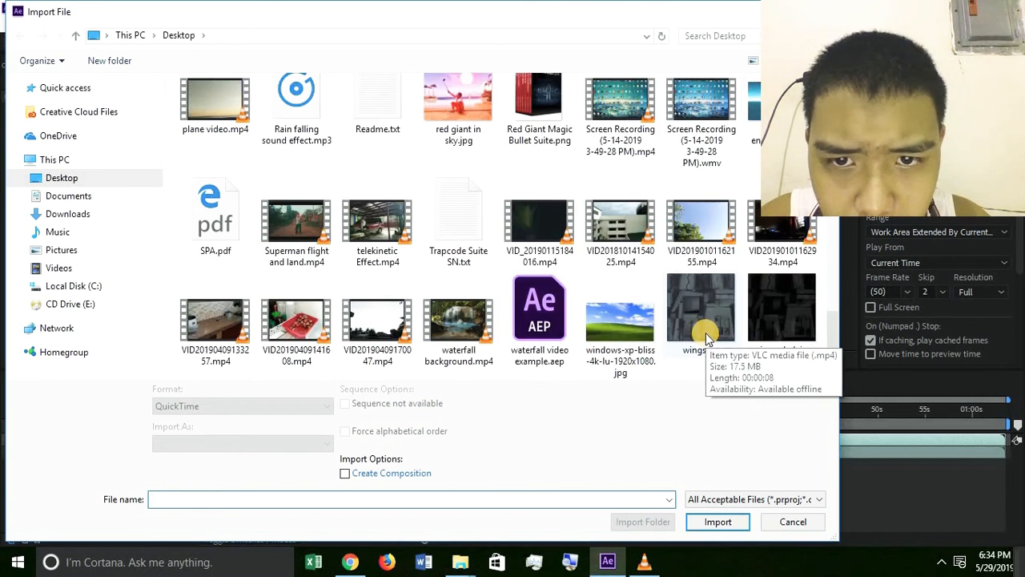
{"action": "scroll", "coordinate": [700, 316], "scroll_direction": "up", "scroll_amount": 4}
{"action": "left_click", "coordinate": [694, 127]}
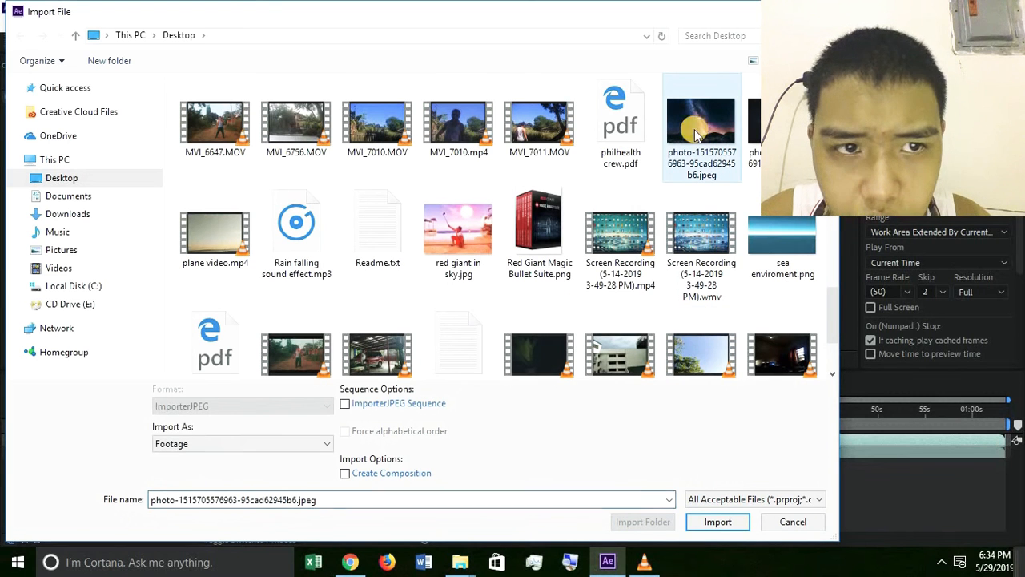
{"action": "left_click", "coordinate": [729, 528]}
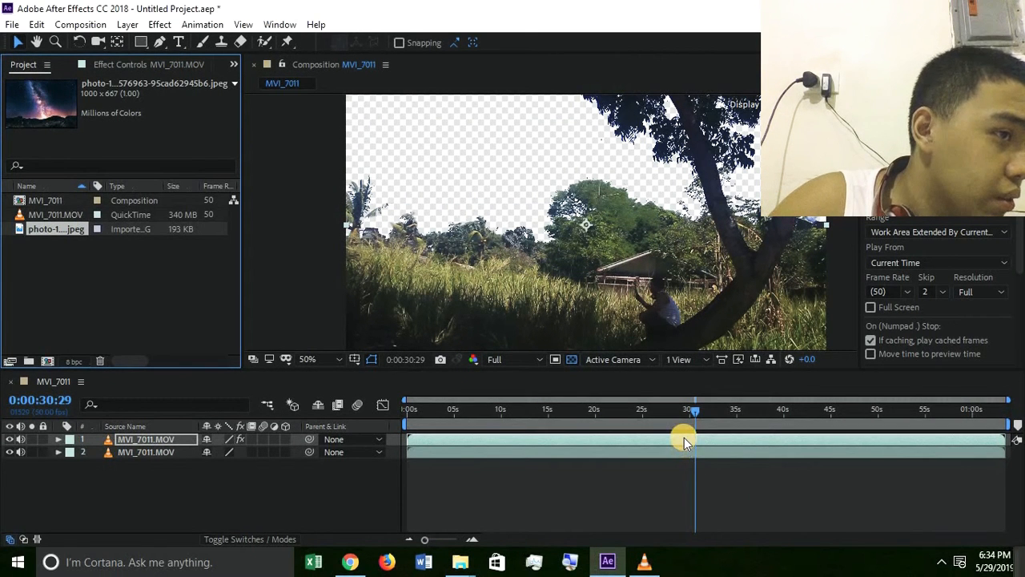
Place the night-sky photo between the two MVI_7011.MOV layers and fit it to the composition
{"action": "left_click_drag", "start_coordinate": [80, 229], "coordinate": [119, 270]}
{"action": "left_click_drag", "start_coordinate": [179, 456], "coordinate": [171, 446]}
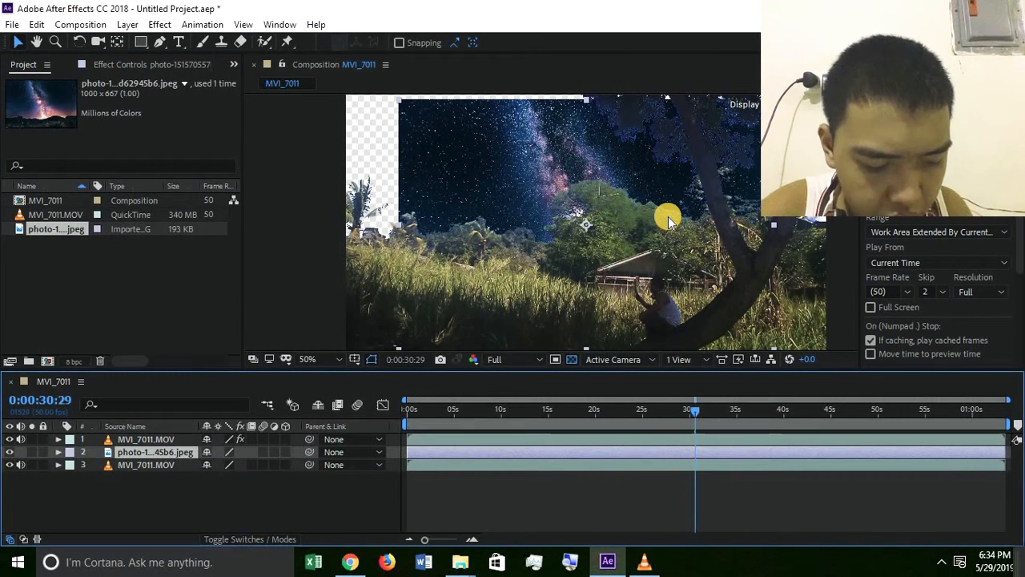
{"action": "right_click", "coordinate": [188, 450]}
{"action": "left_click", "coordinate": [37, 24]}
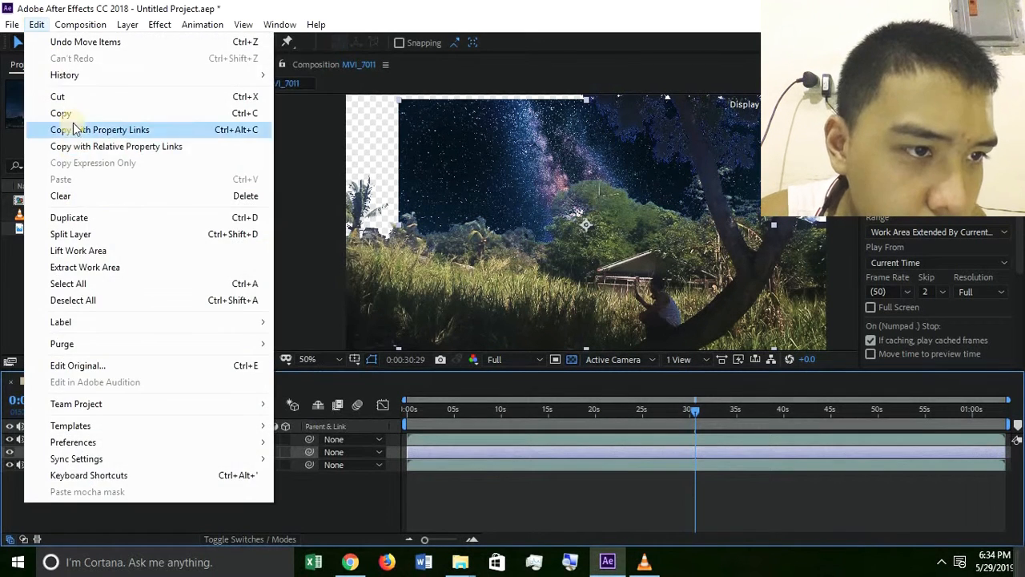
{"action": "left_click", "coordinate": [82, 25]}
{"action": "mouse_move", "coordinate": [42, 28]}
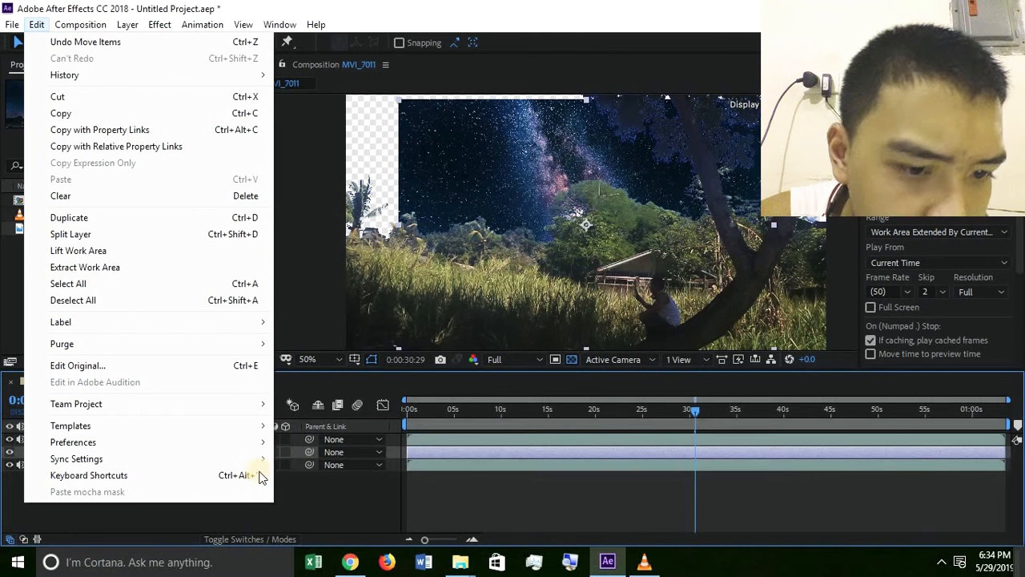
{"action": "right_click", "coordinate": [305, 511]}
{"action": "right_click", "coordinate": [178, 453]}
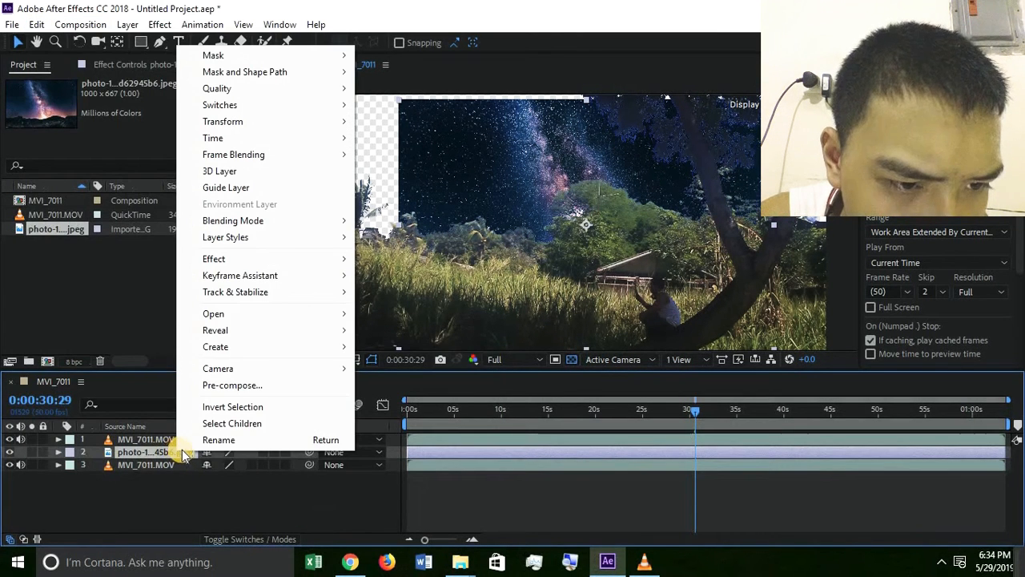
{"action": "right_click", "coordinate": [125, 454]}
{"action": "mouse_move", "coordinate": [206, 125]}
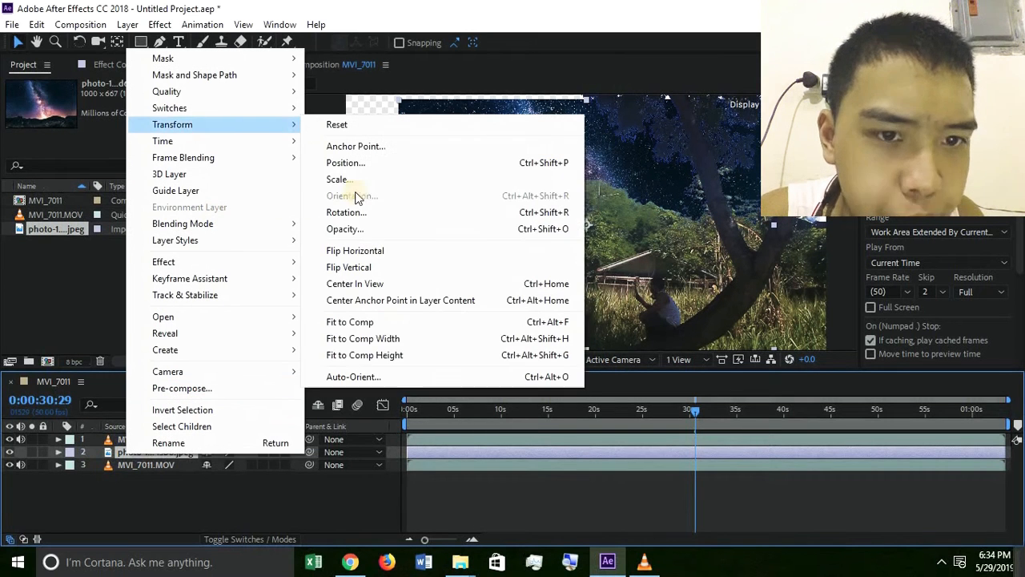
{"action": "left_click", "coordinate": [395, 323]}
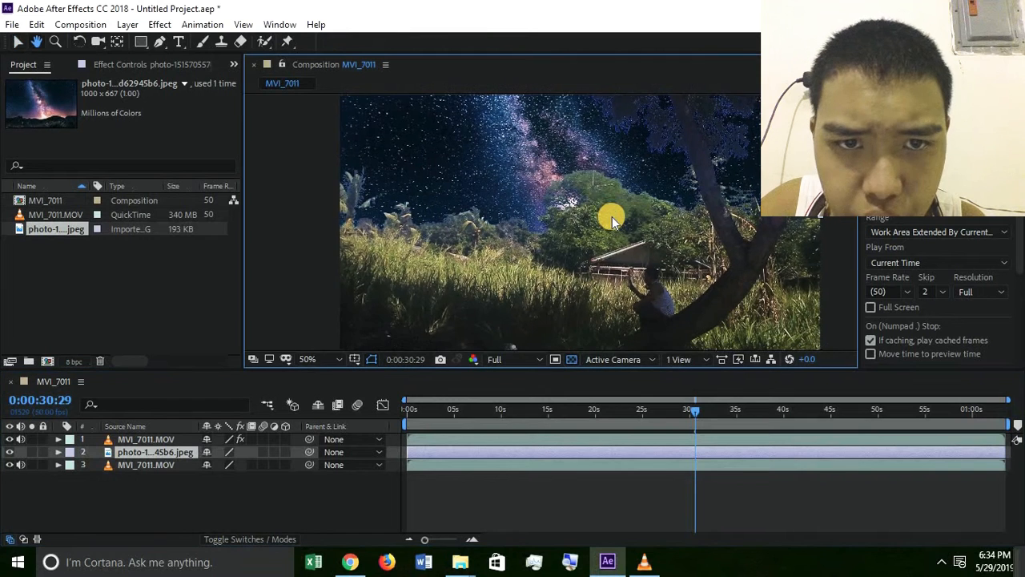
Move the night-sky photo up to position 644, 292 and scale it up until it extends past the frame's sides
{"action": "scroll", "coordinate": [613, 216], "scroll_direction": "down", "scroll_amount": 2}
{"action": "mouse_move", "coordinate": [563, 205]}
{"action": "left_mouse_down"}
{"action": "mouse_move", "coordinate": [567, 187]}
{"action": "mouse_move", "coordinate": [566, 205]}
{"action": "mouse_move", "coordinate": [554, 201]}
{"action": "mouse_move", "coordinate": [564, 204]}
{"action": "left_mouse_up"}
{"action": "left_click", "coordinate": [64, 453]}
{"action": "left_click", "coordinate": [58, 453]}
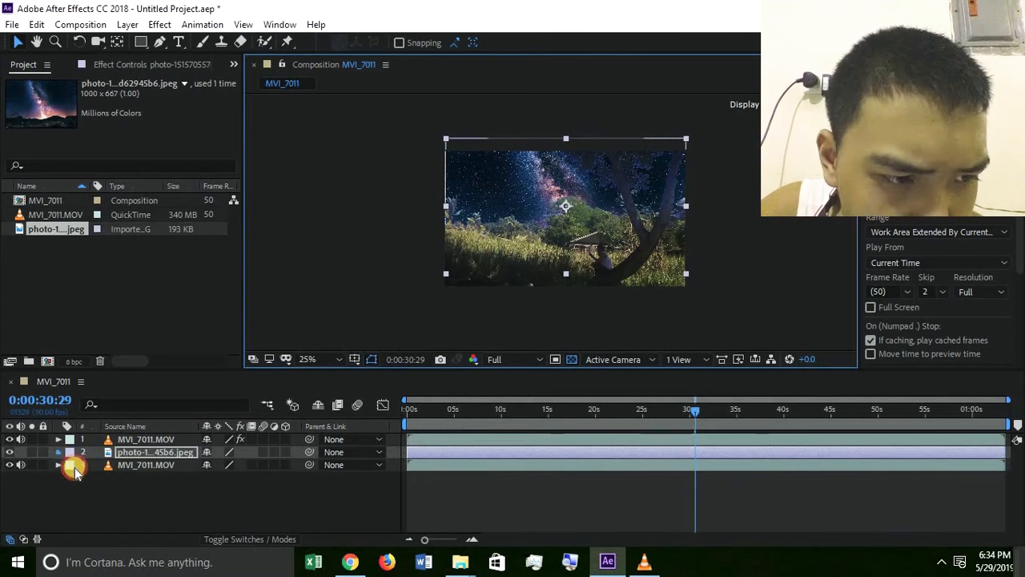
{"action": "left_click", "coordinate": [71, 467]}
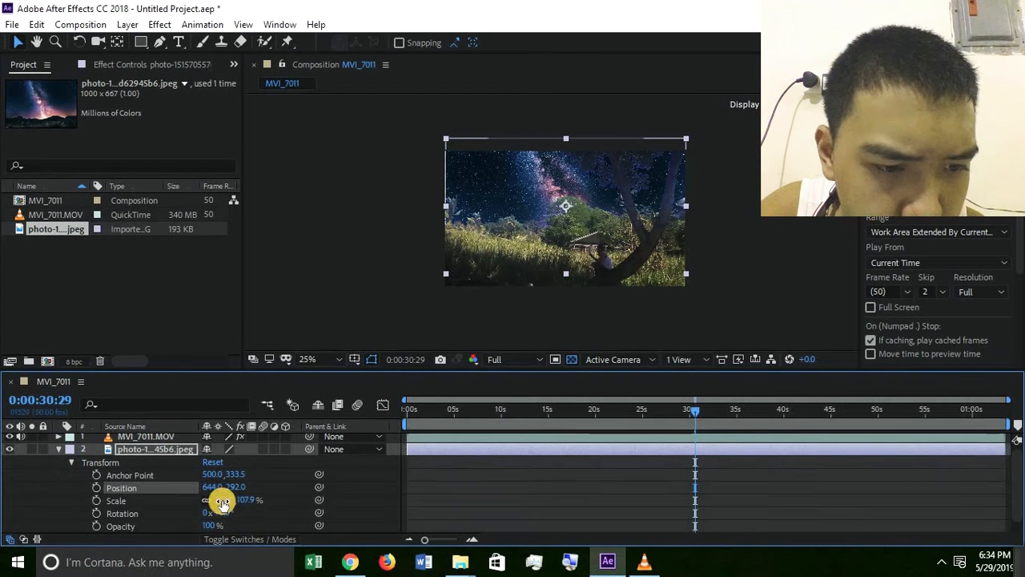
{"action": "left_click_drag", "start_coordinate": [222, 500], "coordinate": [226, 499]}
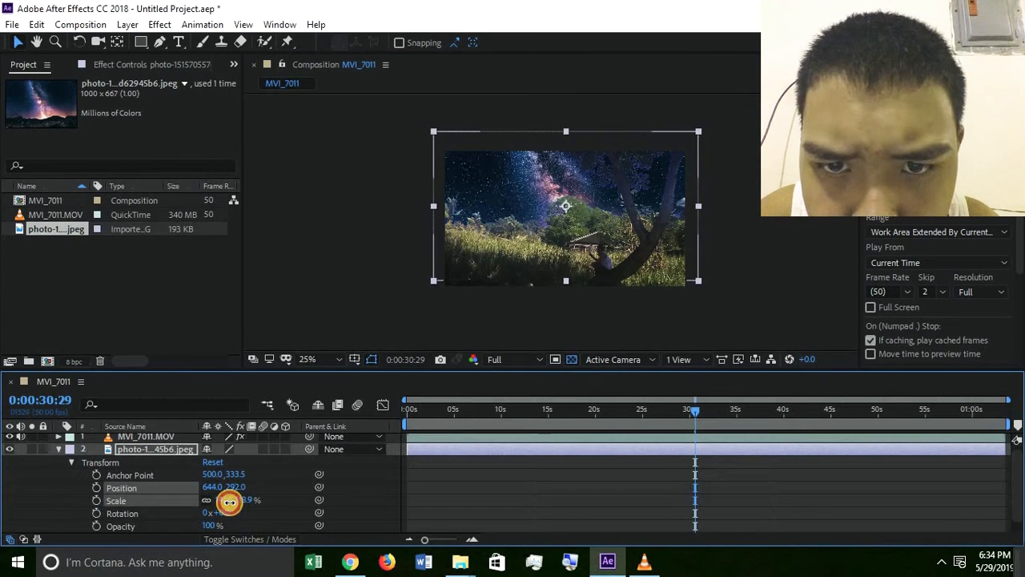
{"action": "left_click", "coordinate": [58, 449]}
{"action": "key", "text": "period"}
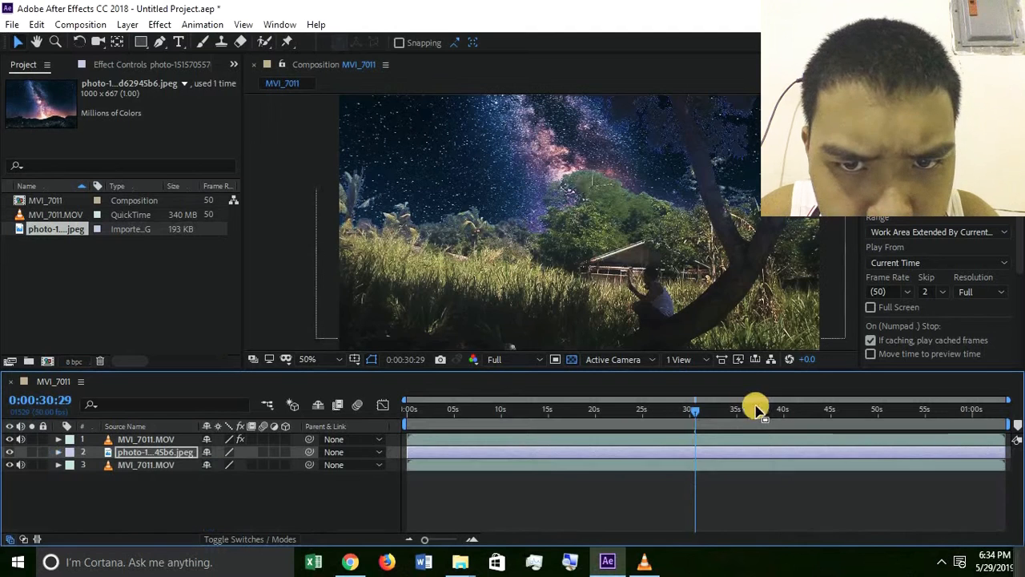
Go to the first frame and apply the Curves effect to the upper, keyed MVI_7011.MOV layer
{"action": "key", "text": "Home"}
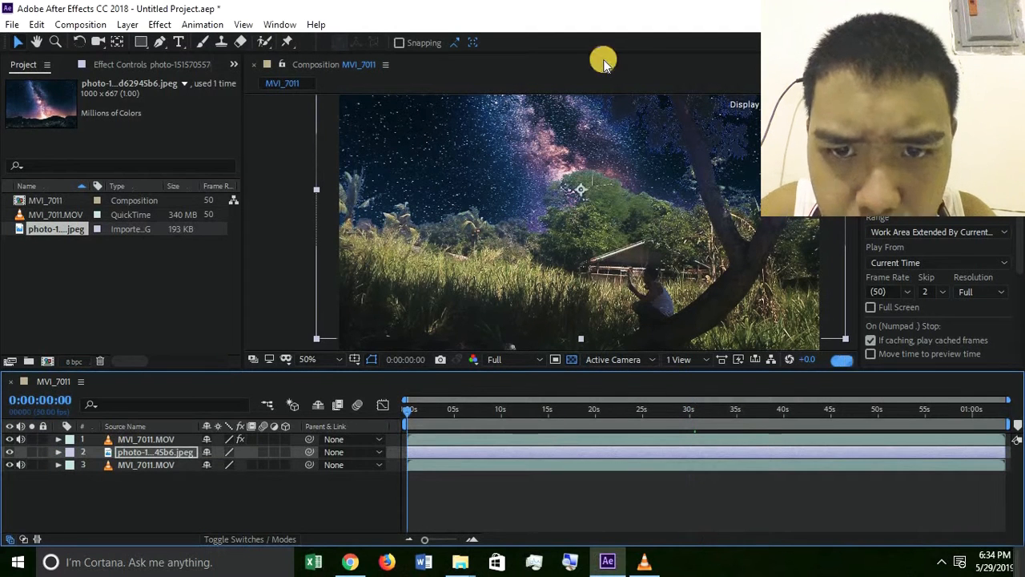
{"action": "left_click", "coordinate": [149, 440]}
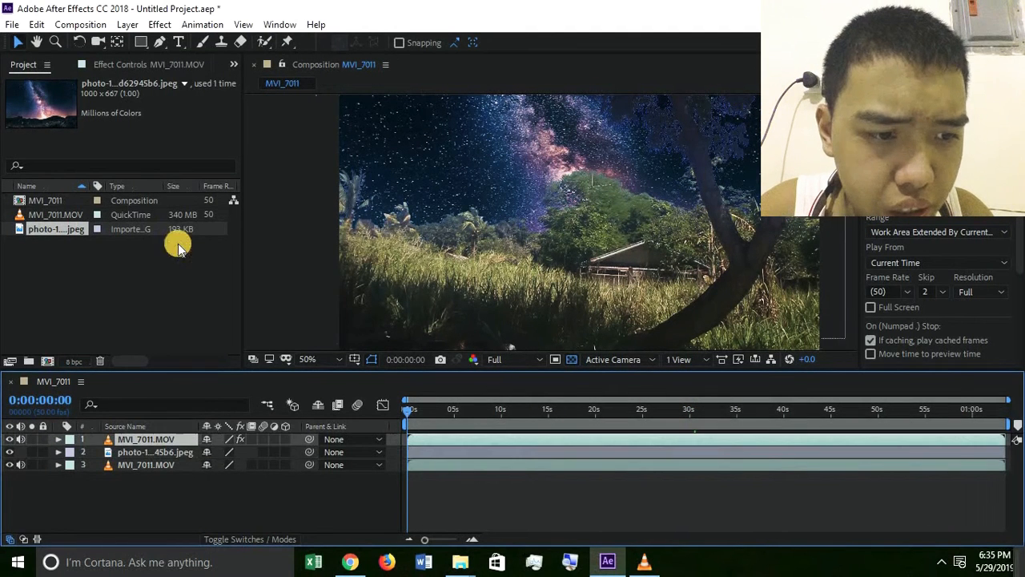
{"action": "left_click", "coordinate": [157, 24]}
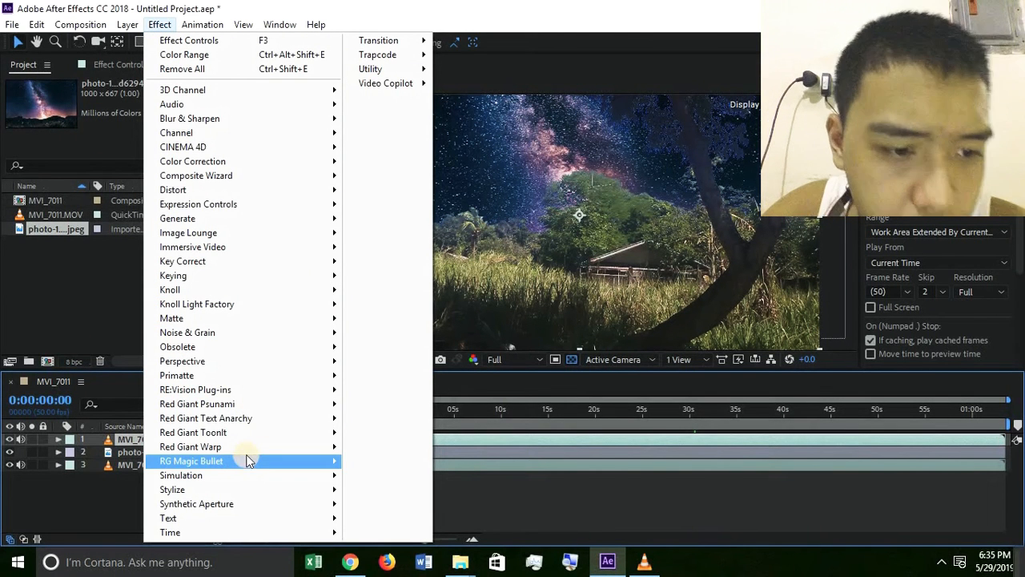
{"action": "mouse_move", "coordinate": [249, 451]}
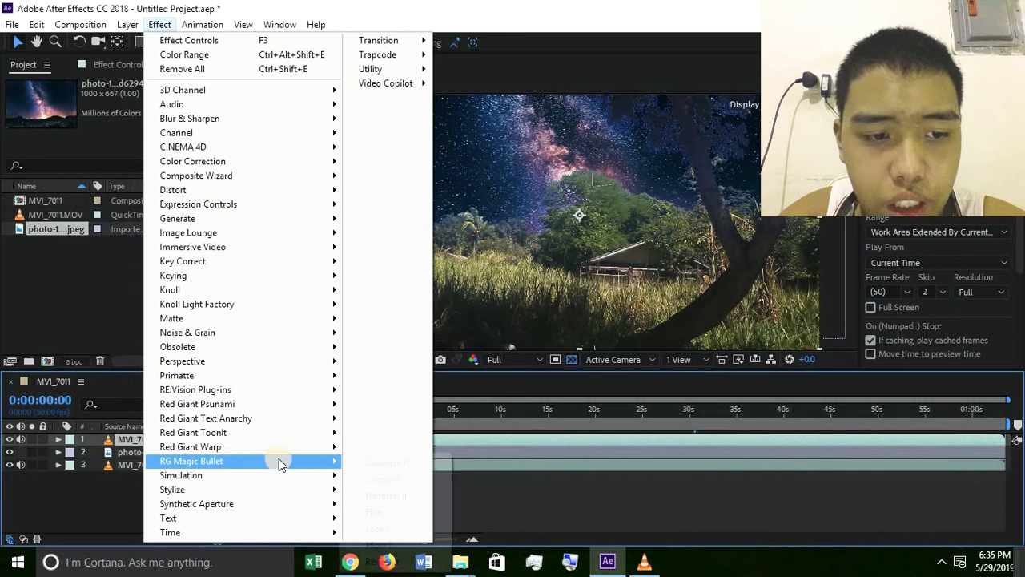
{"action": "left_click", "coordinate": [196, 268]}
{"action": "left_click", "coordinate": [158, 24]}
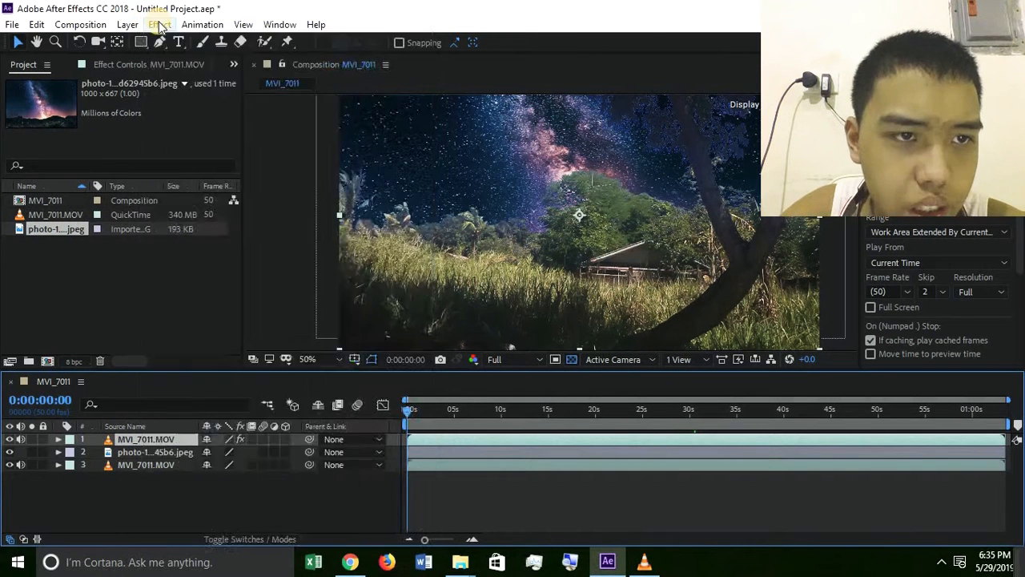
{"action": "left_click", "coordinate": [158, 24]}
{"action": "left_click", "coordinate": [249, 163]}
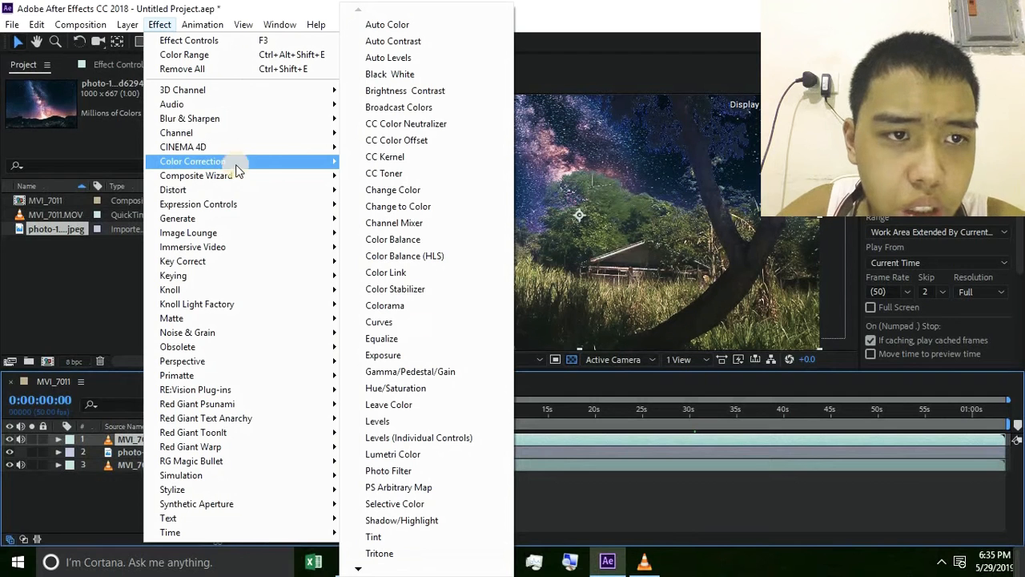
{"action": "left_click", "coordinate": [399, 322]}
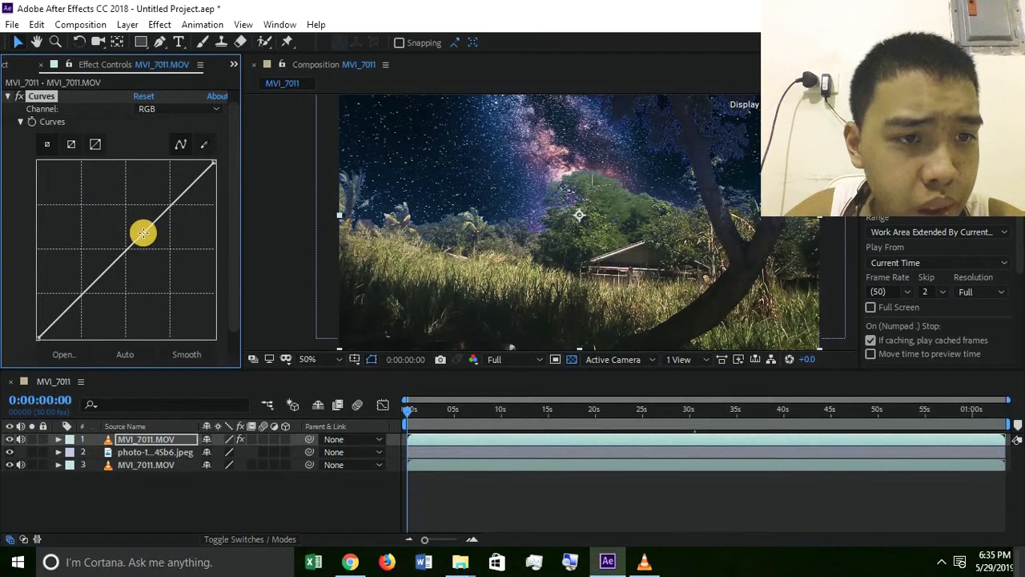
Darken the keyed layer by pulling the RGB curve down, then shift it cooler by raising the Blue curve and slightly adjusting Red and Green
{"action": "left_click_drag", "start_coordinate": [148, 239], "coordinate": [166, 257]}
{"action": "left_click", "coordinate": [147, 108]}
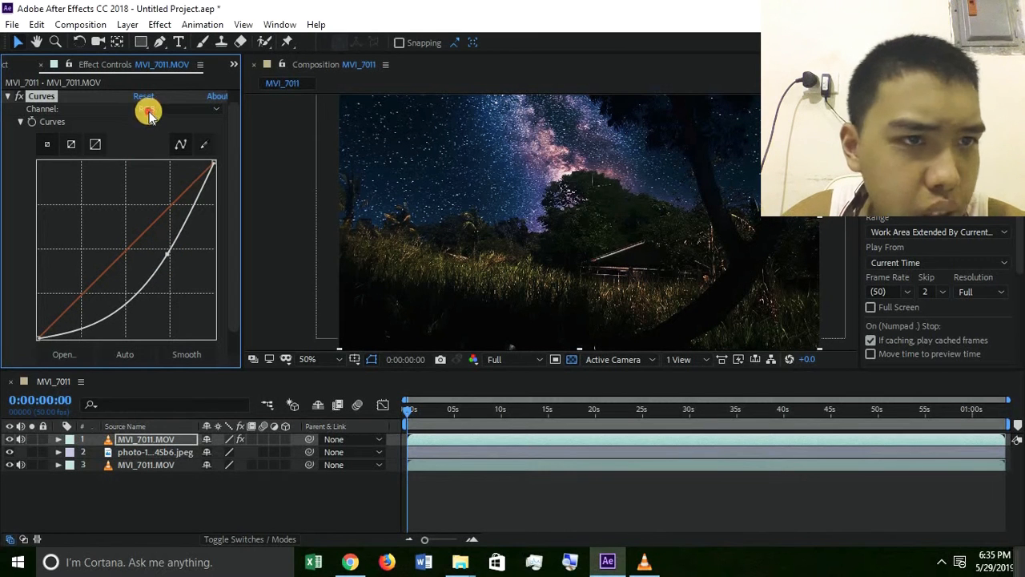
{"action": "left_click", "coordinate": [166, 142]}
{"action": "left_click_drag", "start_coordinate": [170, 207], "coordinate": [171, 144]}
{"action": "left_click", "coordinate": [167, 112]}
{"action": "left_click", "coordinate": [164, 158]}
{"action": "left_click_drag", "start_coordinate": [160, 217], "coordinate": [164, 192]}
{"action": "left_click", "coordinate": [177, 109]}
{"action": "left_click", "coordinate": [169, 175]}
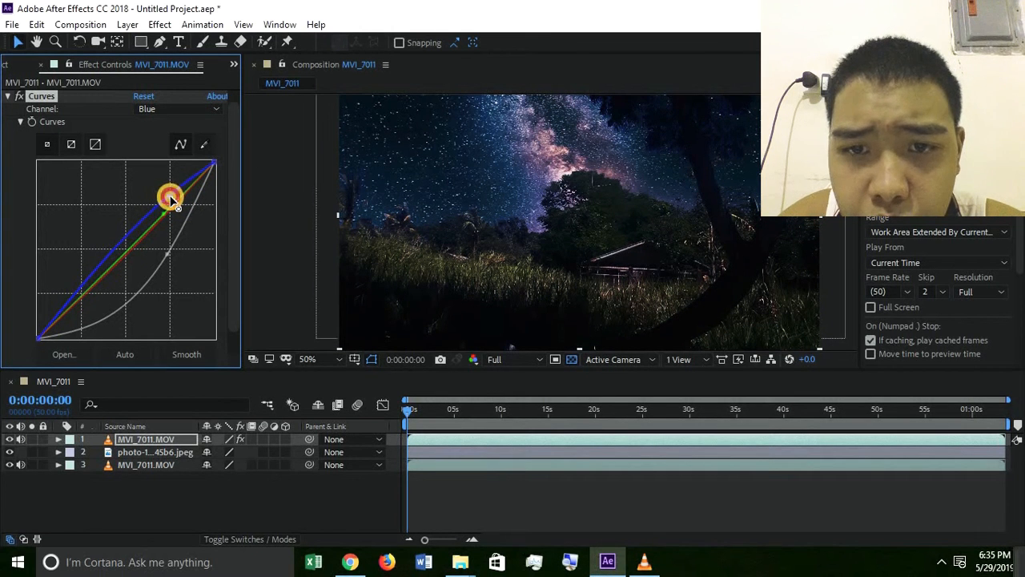
{"action": "left_click", "coordinate": [7, 97]}
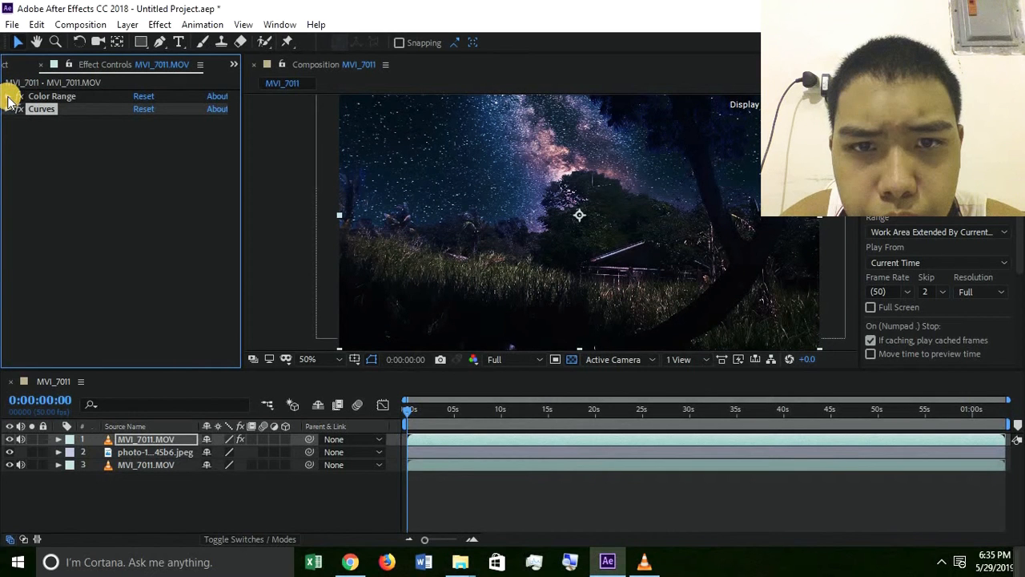
Add Hue/Saturation to the keyed layer with Master Saturation -26 and Master Lightness -79, and collapse the effect's settings
{"action": "left_click", "coordinate": [160, 25]}
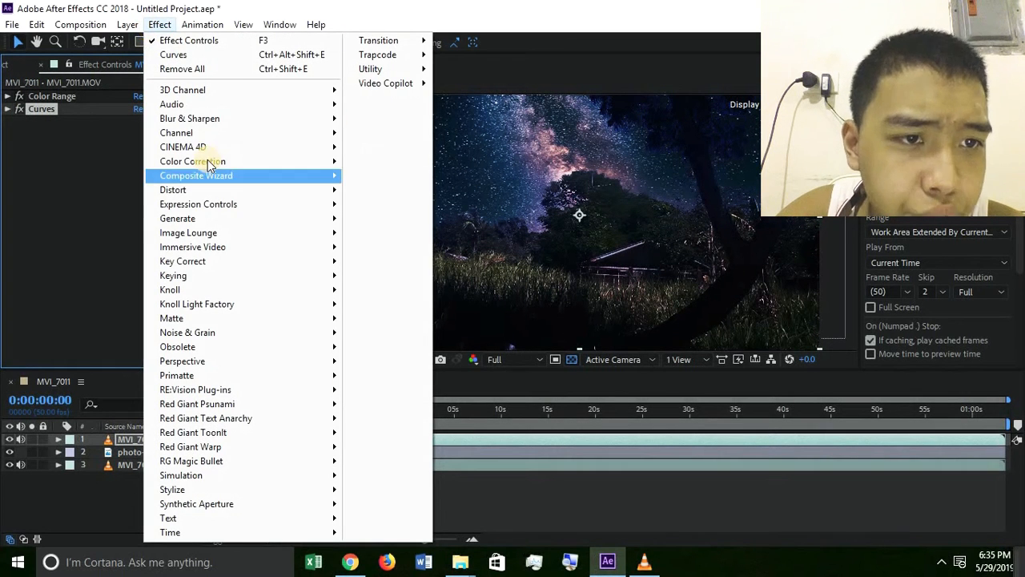
{"action": "mouse_move", "coordinate": [211, 164]}
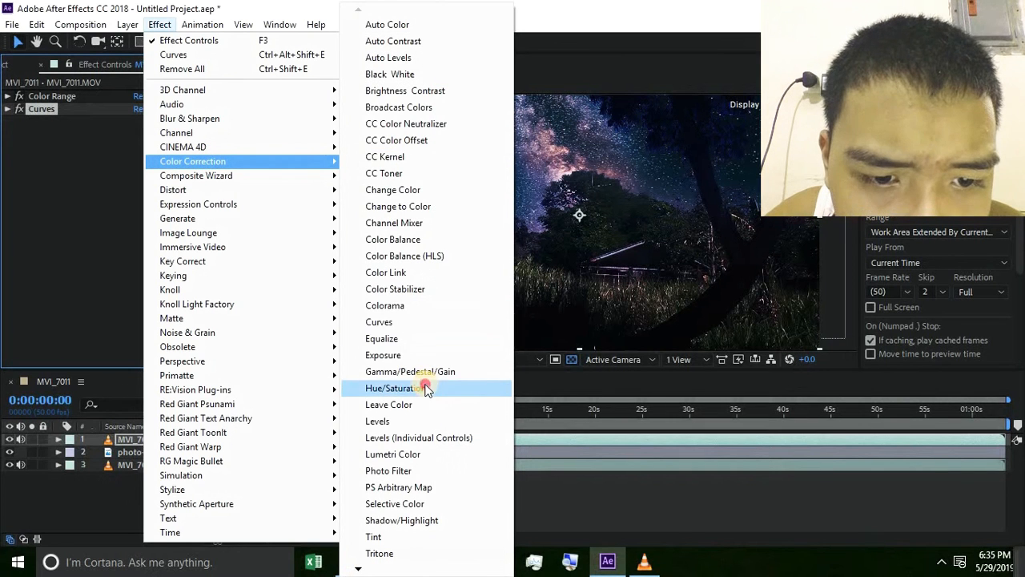
{"action": "left_click", "coordinate": [425, 388]}
{"action": "left_click_drag", "start_coordinate": [124, 260], "coordinate": [79, 297]}
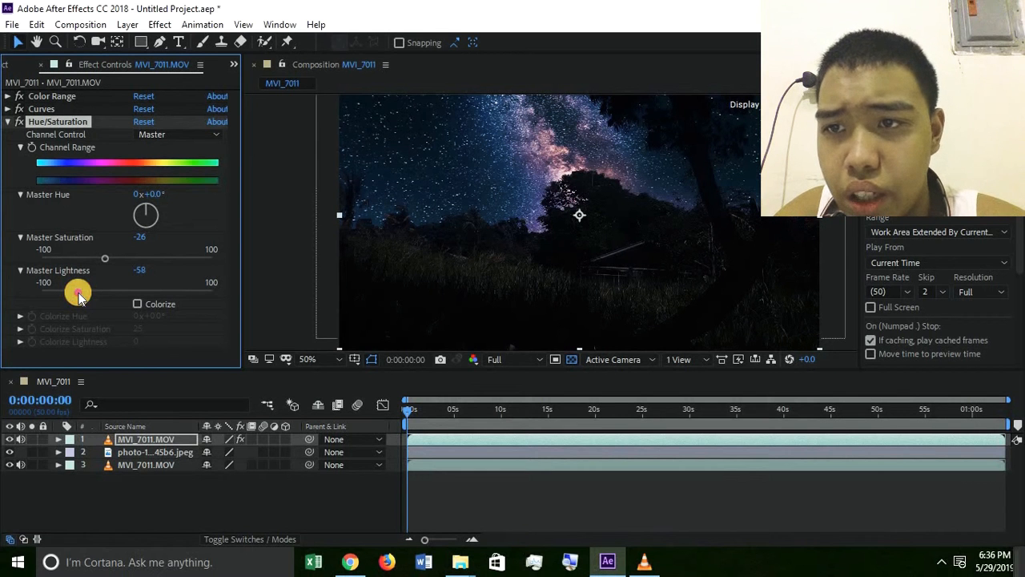
{"action": "left_click_drag", "start_coordinate": [80, 295], "coordinate": [81, 296]}
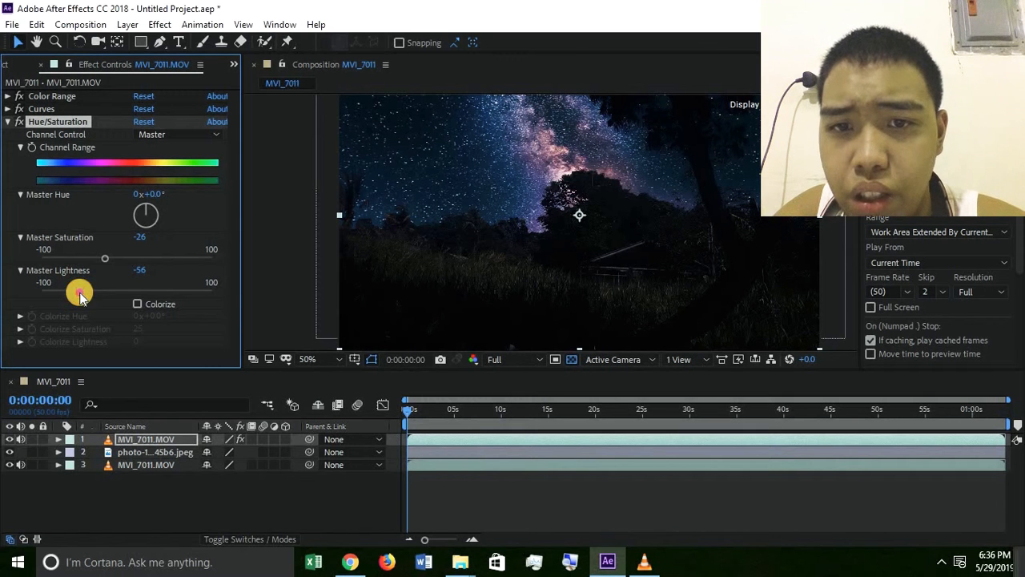
{"action": "left_click_drag", "start_coordinate": [77, 294], "coordinate": [63, 290]}
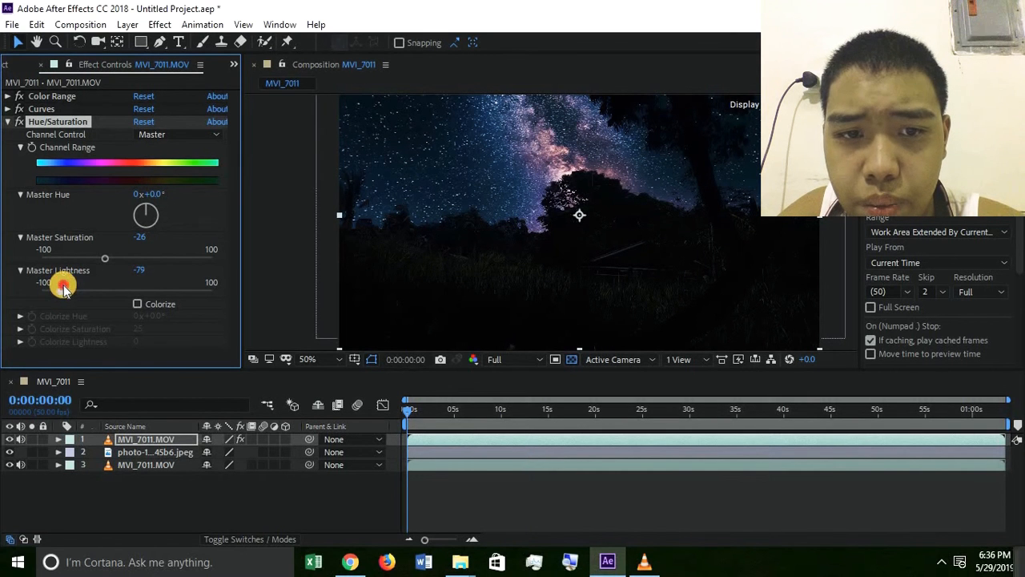
{"action": "left_click", "coordinate": [7, 122]}
Apply the Curves color correction effect to the night-sky photo layer
{"action": "left_click", "coordinate": [161, 451]}
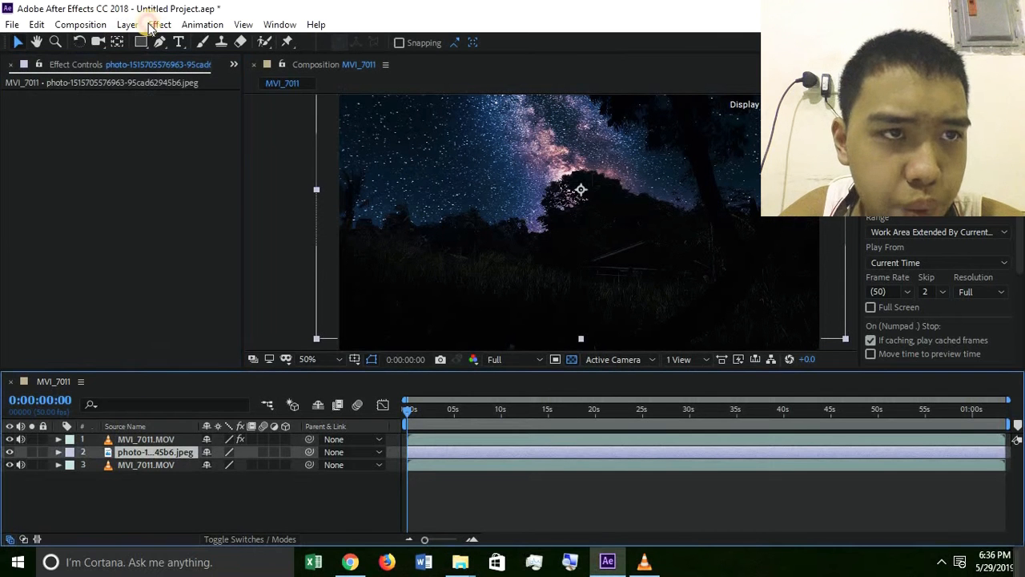
{"action": "left_click", "coordinate": [152, 25]}
{"action": "left_click", "coordinate": [238, 161]}
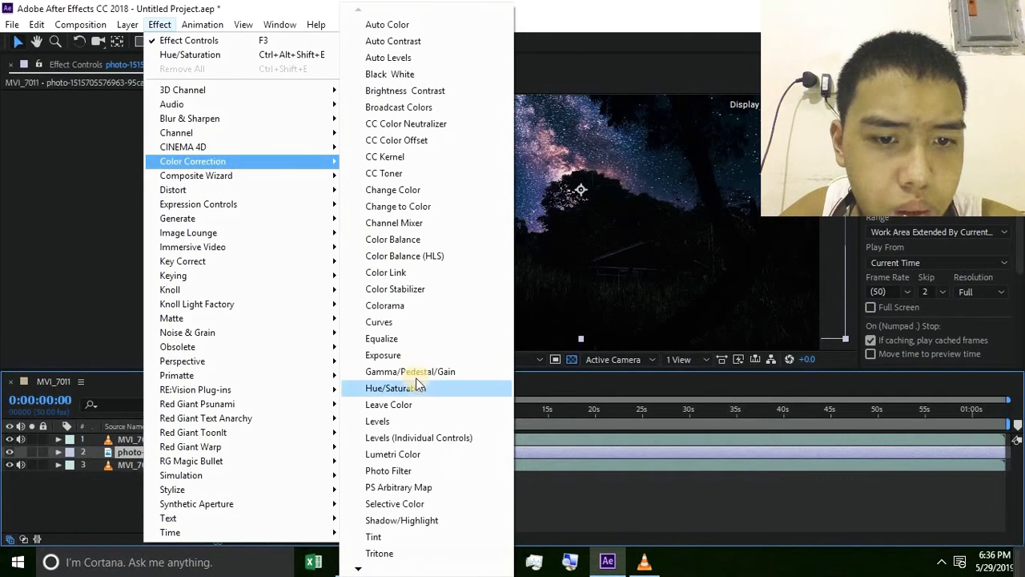
{"action": "left_click", "coordinate": [390, 322]}
Brighten the night-sky photo slightly by shaping its RGB curve into a gentle upward bow
{"action": "mouse_move", "coordinate": [143, 242]}
{"action": "left_mouse_down"}
{"action": "mouse_move", "coordinate": [133, 233]}
{"action": "mouse_move", "coordinate": [147, 251]}
{"action": "mouse_move", "coordinate": [133, 237]}
{"action": "left_mouse_up"}
{"action": "left_click", "coordinate": [224, 64]}
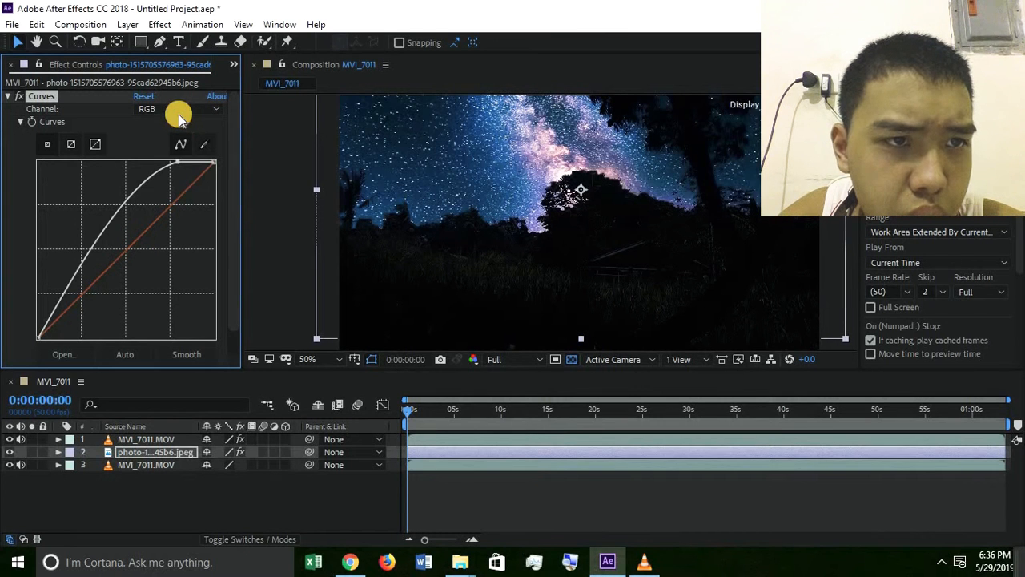
{"action": "left_click", "coordinate": [178, 110]}
{"action": "left_click", "coordinate": [213, 268]}
{"action": "left_click", "coordinate": [169, 198]}
{"action": "left_click", "coordinate": [183, 143]}
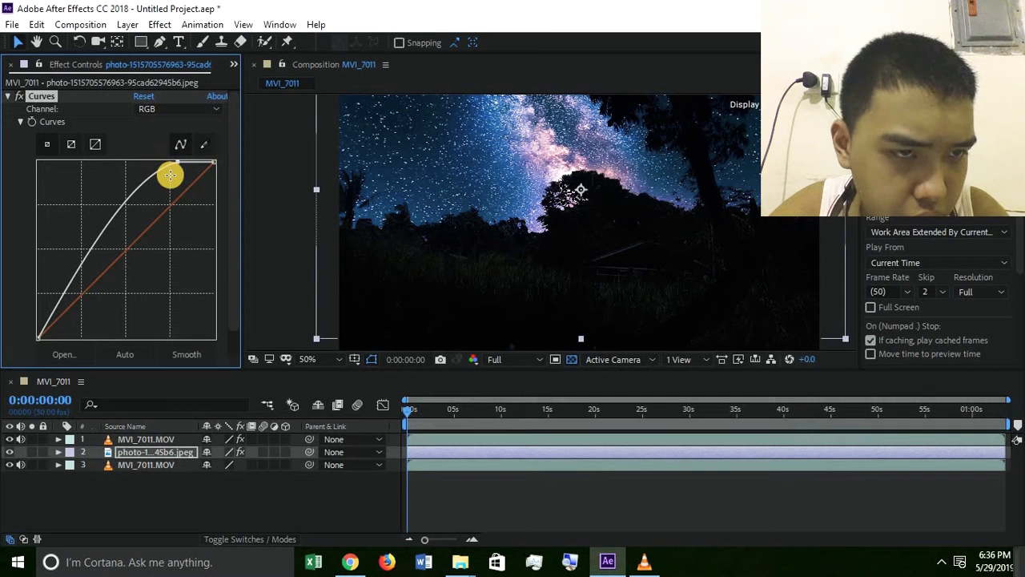
{"action": "left_click_drag", "start_coordinate": [170, 175], "coordinate": [172, 141]}
{"action": "mouse_move", "coordinate": [163, 211]}
{"action": "left_mouse_down"}
{"action": "mouse_move", "coordinate": [175, 214]}
{"action": "mouse_move", "coordinate": [165, 199]}
{"action": "mouse_move", "coordinate": [175, 196]}
{"action": "left_mouse_up"}
Slightly adjust the photo's Red and Green curves, pull its Blue curve down for a teal sky, and collapse the Curves effect
{"action": "left_click", "coordinate": [161, 110]}
{"action": "left_click", "coordinate": [156, 140]}
{"action": "left_click", "coordinate": [161, 110]}
{"action": "left_click", "coordinate": [169, 157]}
{"action": "left_click_drag", "start_coordinate": [177, 202], "coordinate": [172, 199]}
{"action": "left_click", "coordinate": [177, 108]}
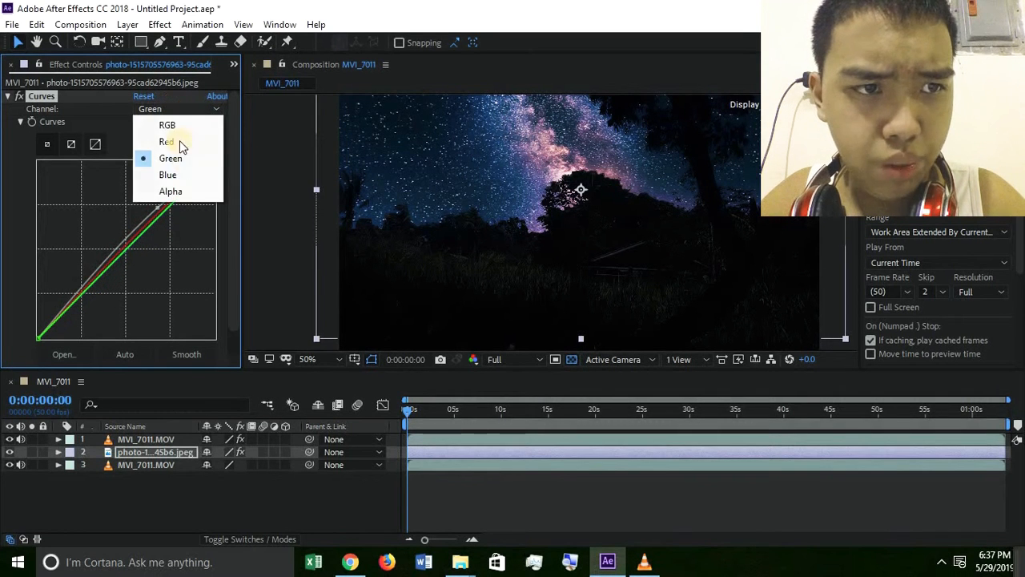
{"action": "left_click", "coordinate": [170, 175]}
{"action": "left_click_drag", "start_coordinate": [183, 201], "coordinate": [187, 206]}
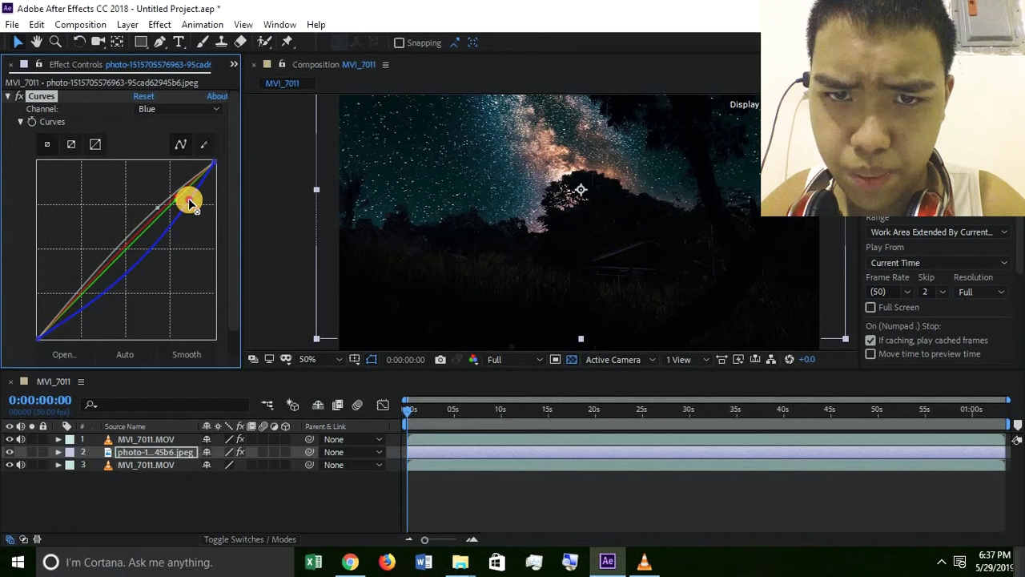
{"action": "left_click", "coordinate": [8, 97]}
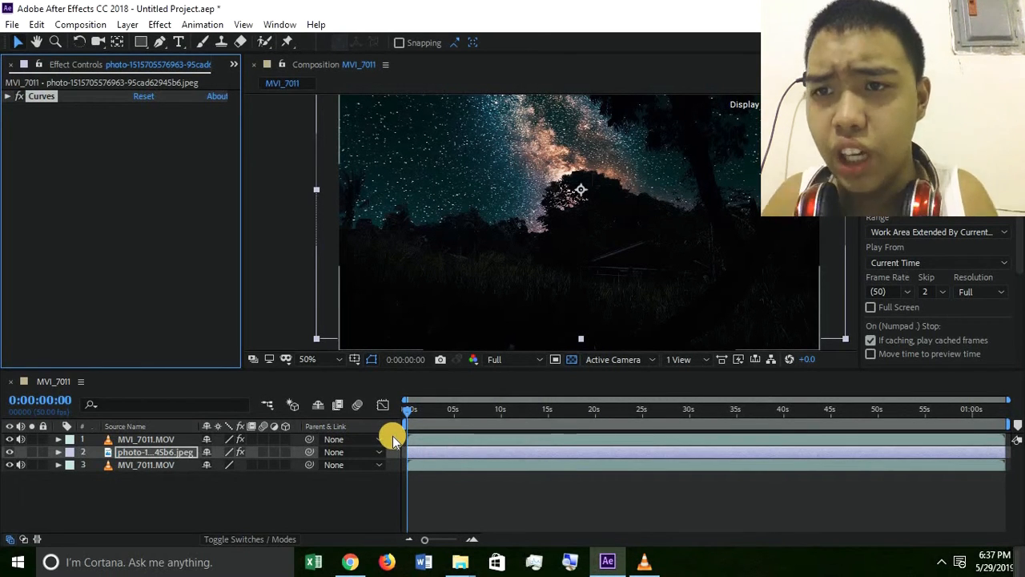
{"action": "left_click", "coordinate": [216, 24]}
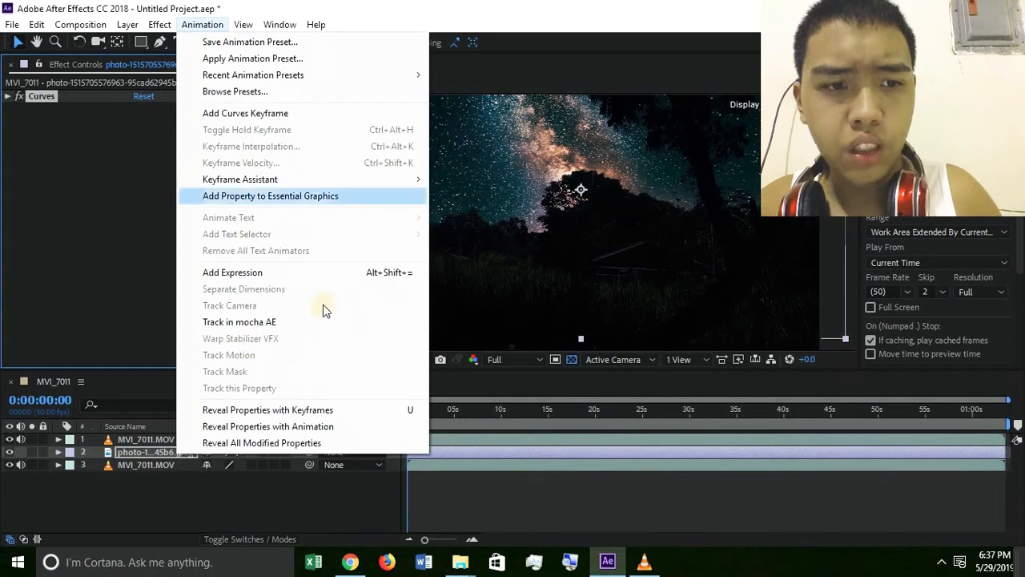
{"action": "left_click", "coordinate": [155, 438]}
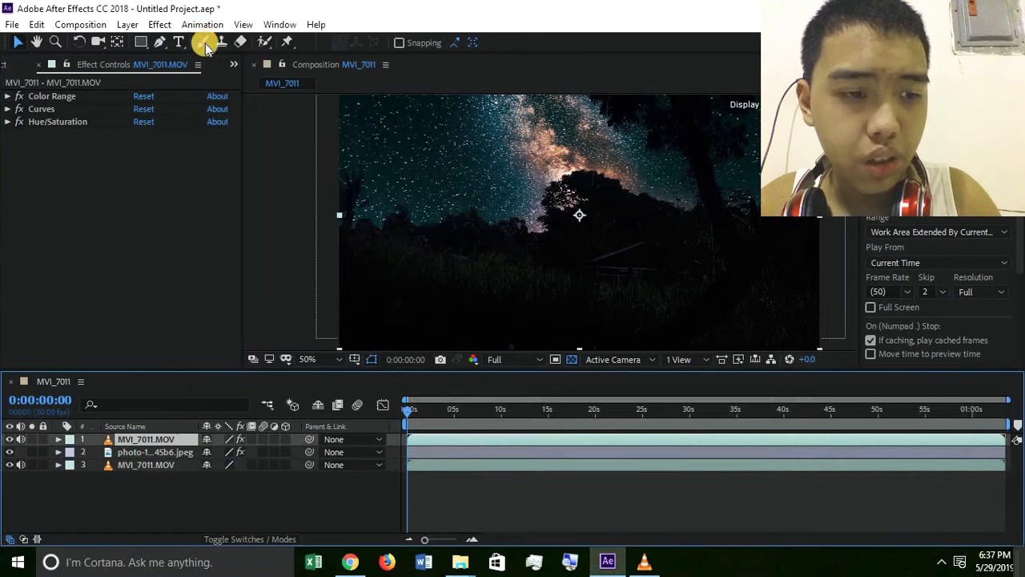
{"action": "left_click", "coordinate": [202, 26]}
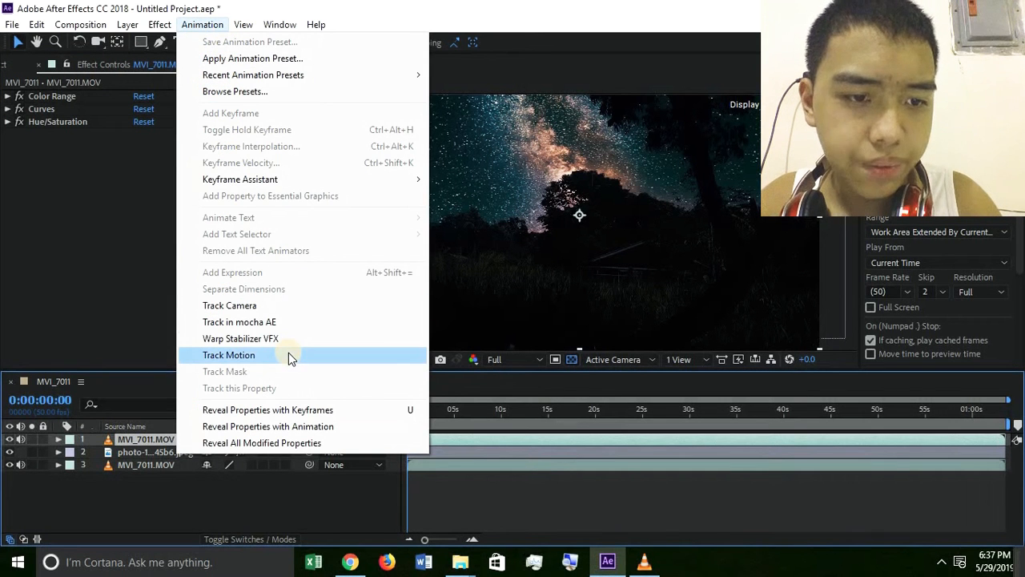
{"action": "left_click", "coordinate": [643, 473]}
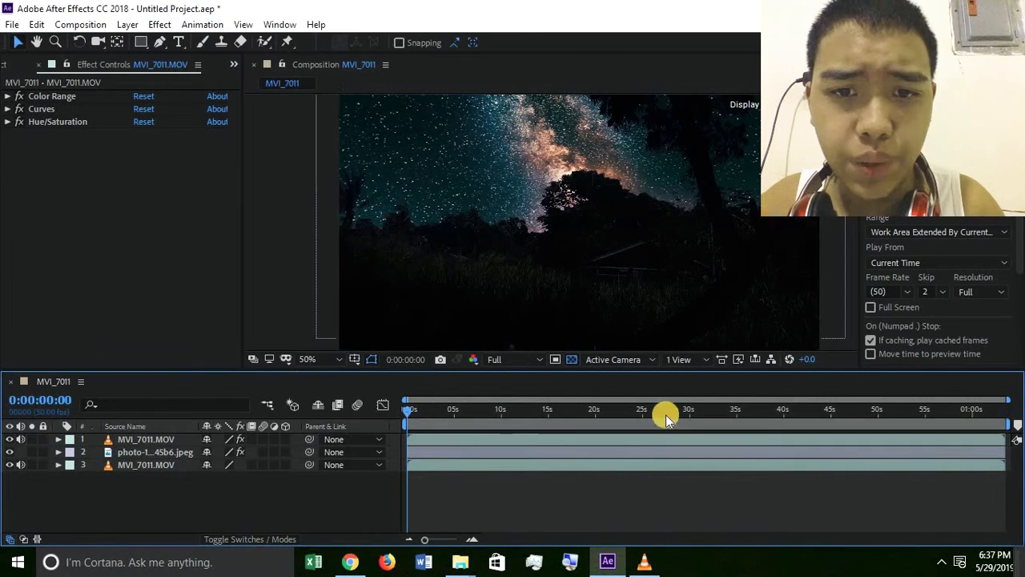
Go to 0:00:09:44, inspect the walking man, and move the unprocessed, masked MVI_7011.MOV layer from the bottom to the top of the layer stack
{"action": "left_click_drag", "start_coordinate": [414, 419], "coordinate": [508, 417]}
{"action": "scroll", "coordinate": [554, 251], "scroll_direction": "up", "scroll_amount": 4}
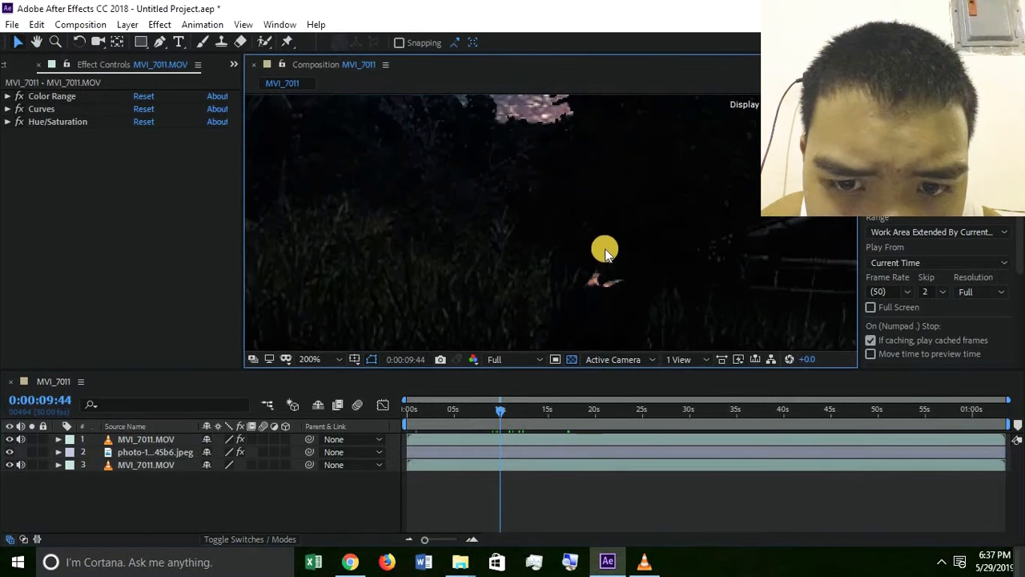
{"action": "left_click", "coordinate": [164, 464]}
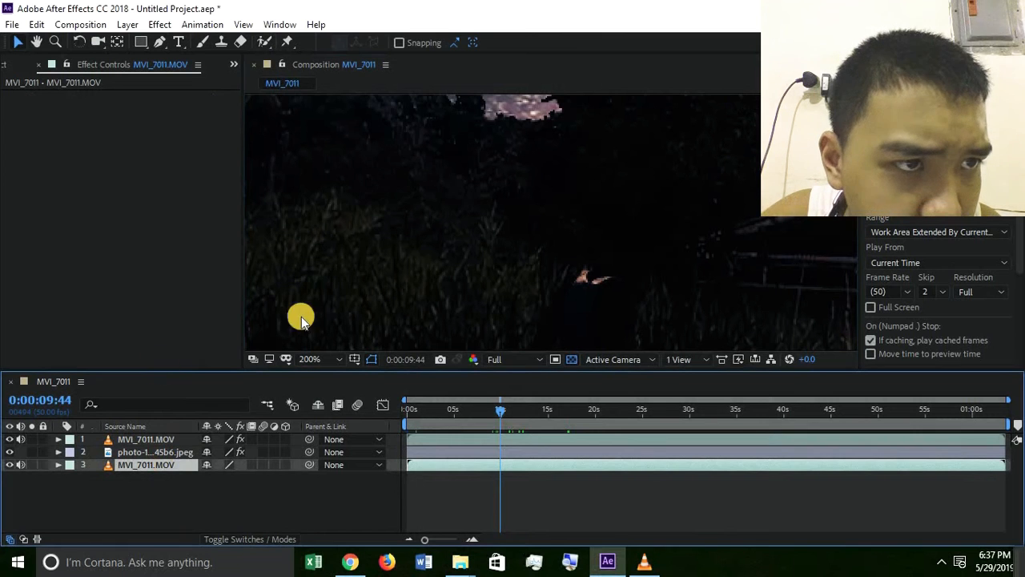
{"action": "scroll", "coordinate": [618, 189], "scroll_direction": "down", "scroll_amount": 2}
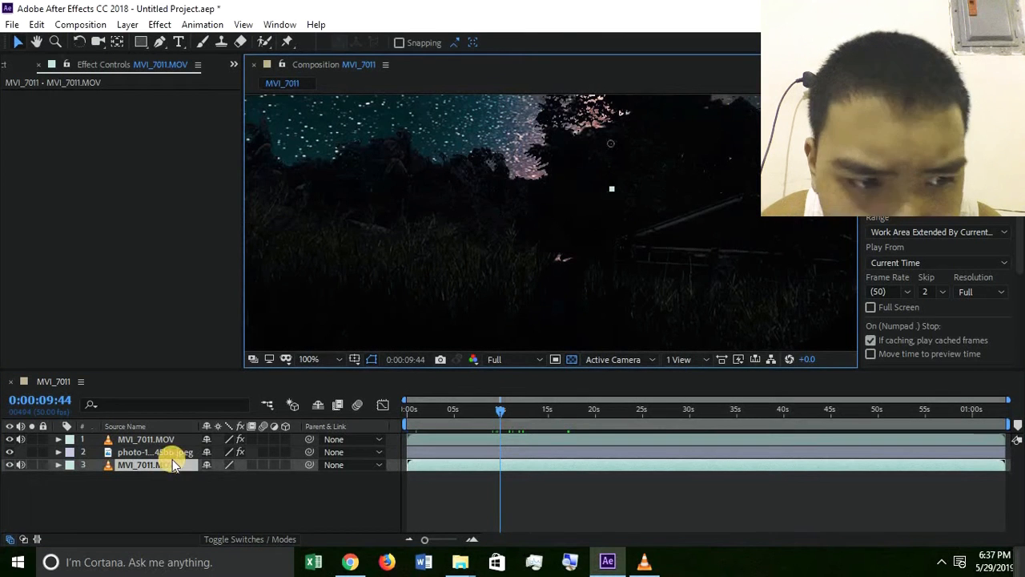
{"action": "left_click_drag", "start_coordinate": [155, 425], "coordinate": [151, 435]}
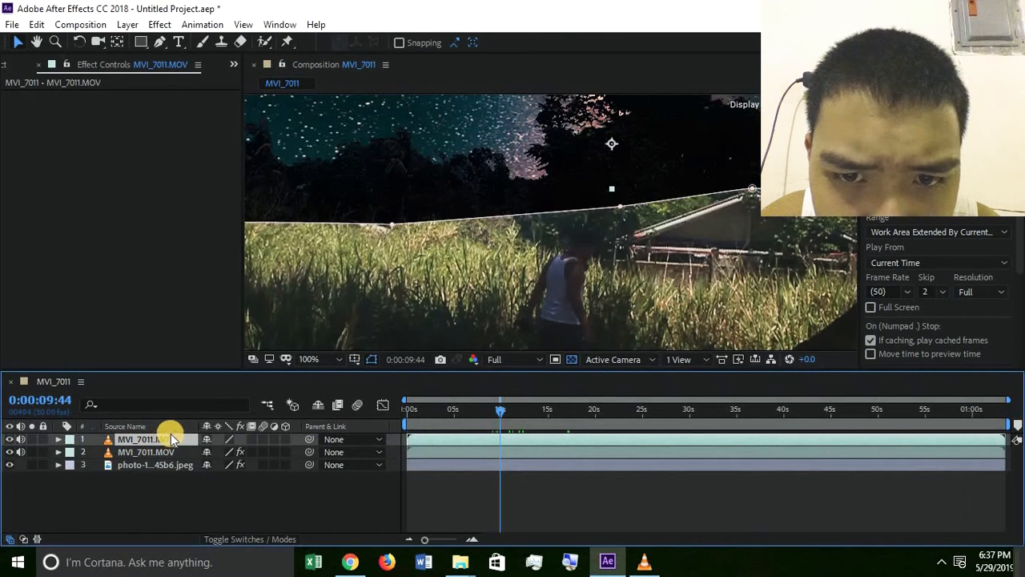
Copy the Color Range effect from the keyed MVI_7011.MOV layer and paste it onto the masked top layer
{"action": "left_click", "coordinate": [160, 453]}
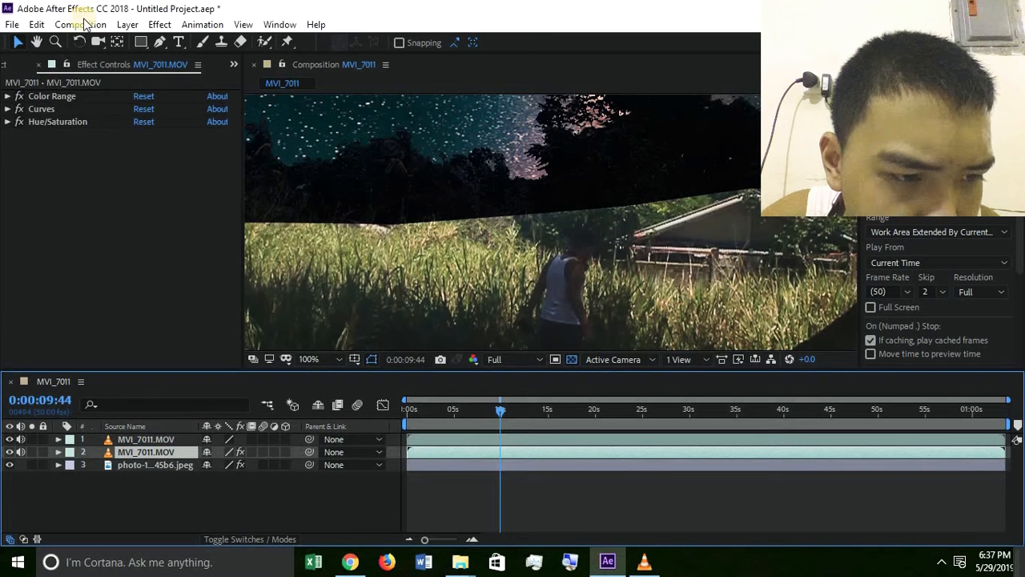
{"action": "left_click", "coordinate": [53, 96]}
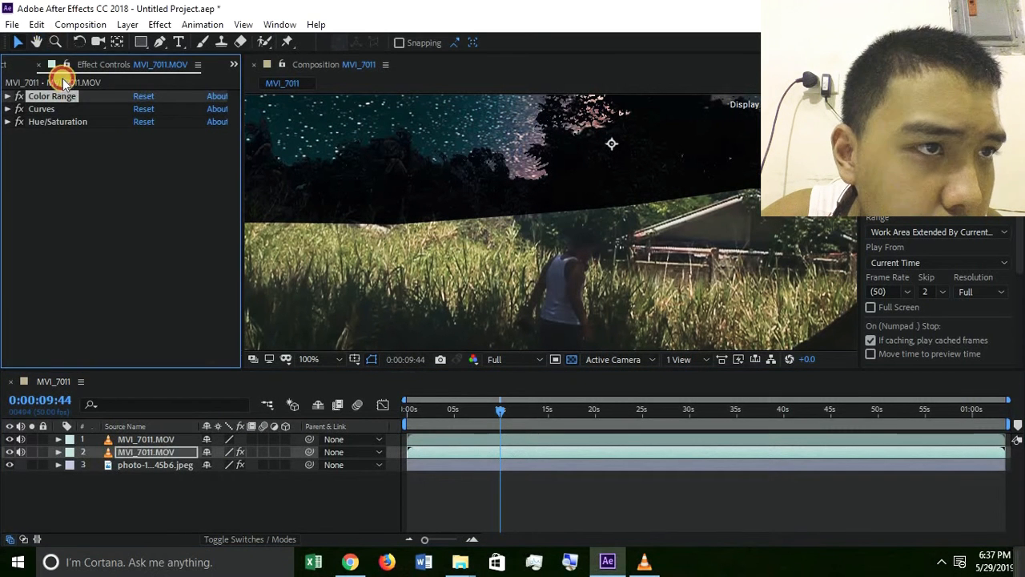
{"action": "left_click", "coordinate": [37, 24]}
{"action": "left_click", "coordinate": [69, 114]}
{"action": "left_click", "coordinate": [149, 439]}
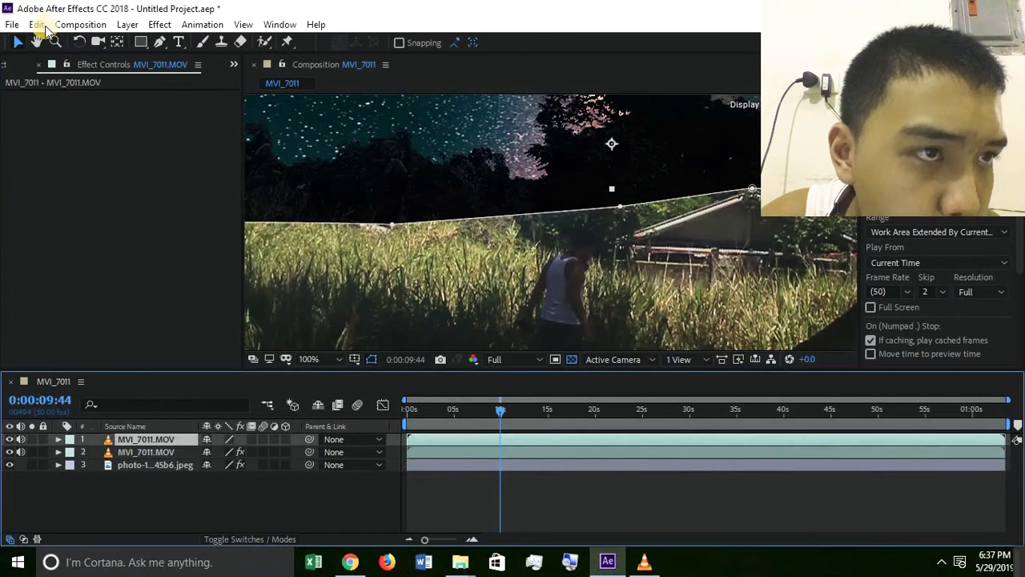
{"action": "key", "text": "alt+e"}
{"action": "left_click", "coordinate": [80, 177]}
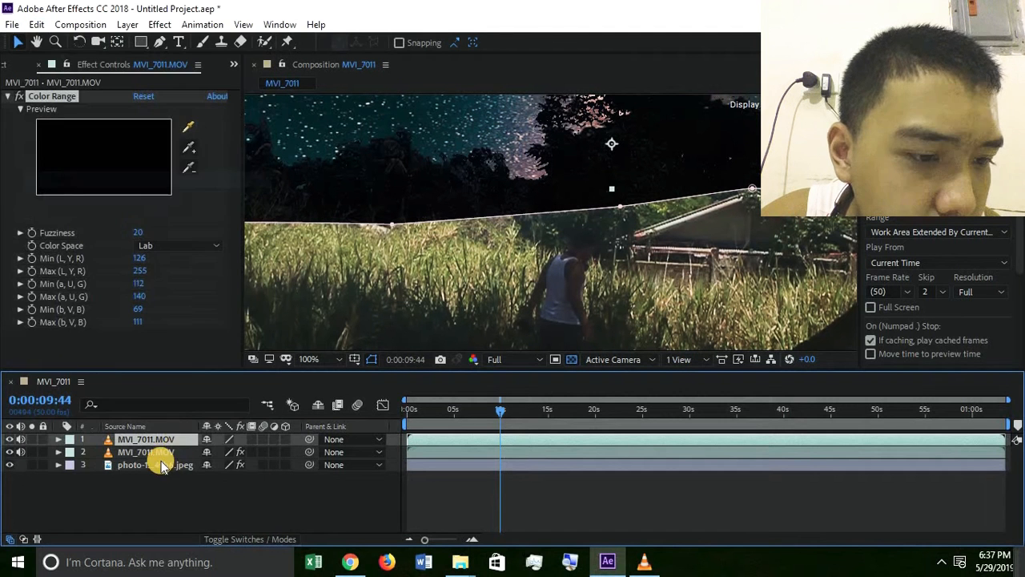
Try copying the whole keyed layer and pasting it onto the masked top layer, and remove the pasted result
{"action": "left_click", "coordinate": [146, 451]}
{"action": "left_click", "coordinate": [37, 24]}
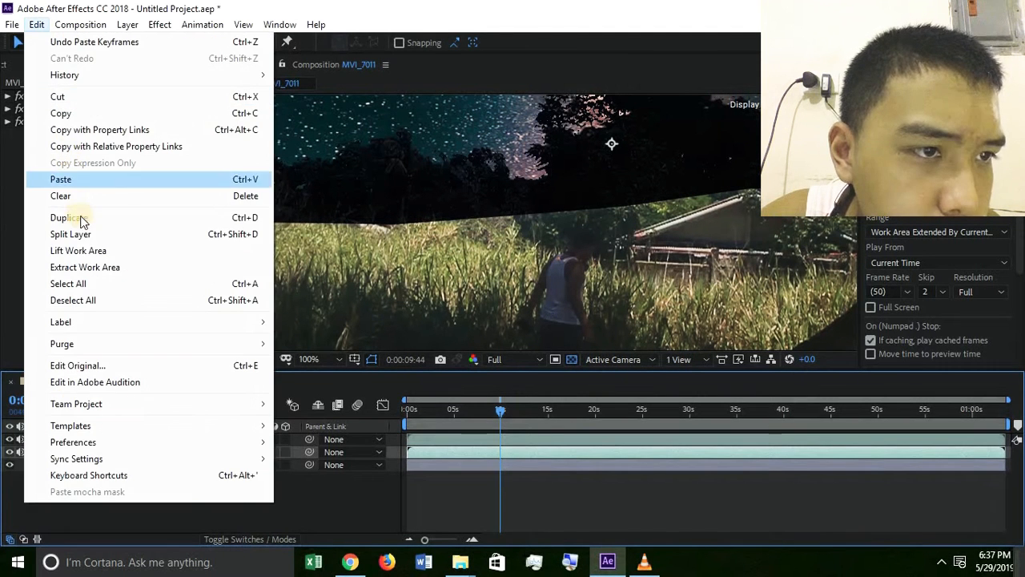
{"action": "left_click", "coordinate": [69, 115]}
{"action": "left_click", "coordinate": [141, 441]}
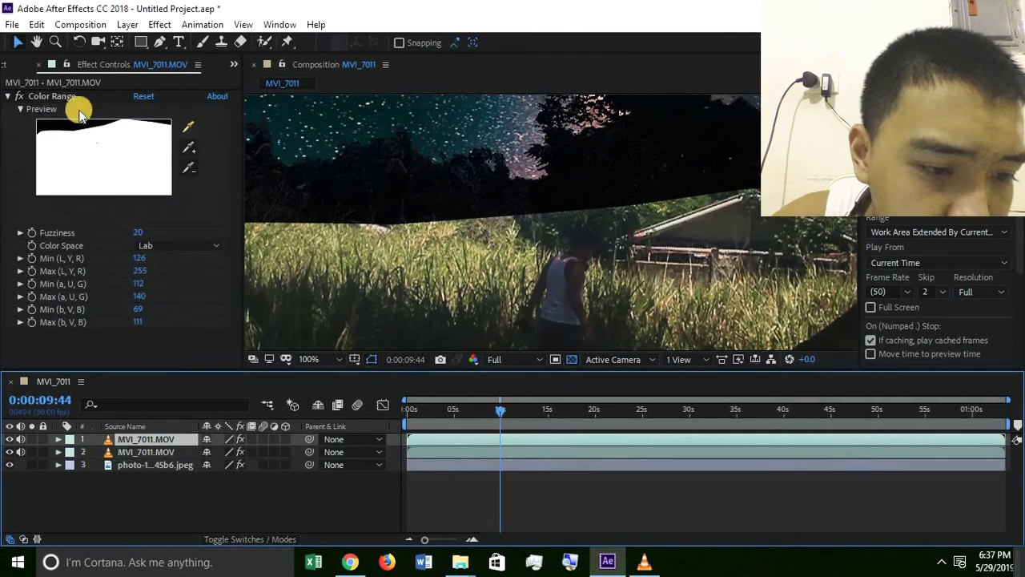
{"action": "left_click", "coordinate": [37, 24]}
{"action": "left_click", "coordinate": [86, 185]}
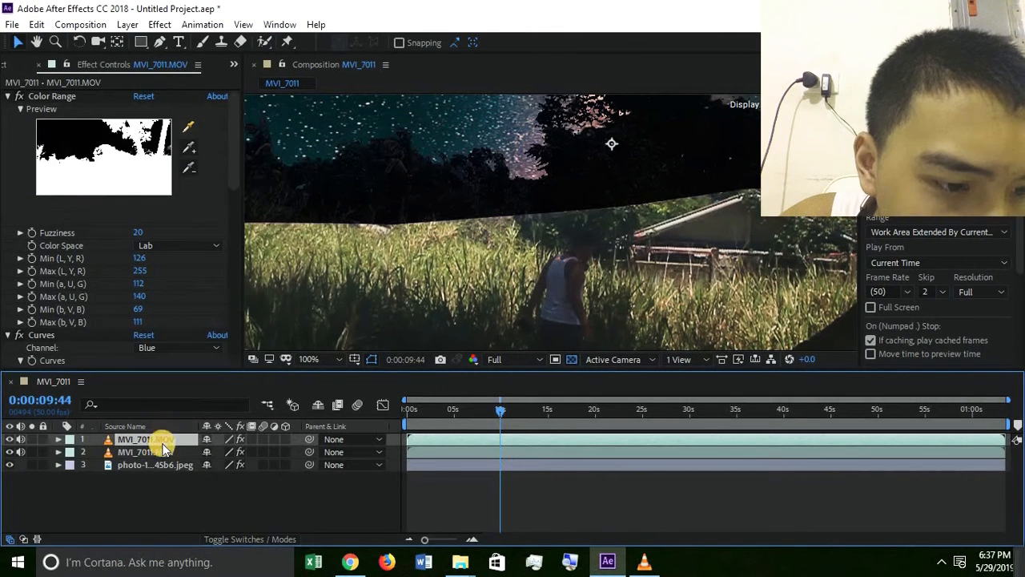
{"action": "left_click", "coordinate": [162, 450]}
{"action": "left_click", "coordinate": [157, 437]}
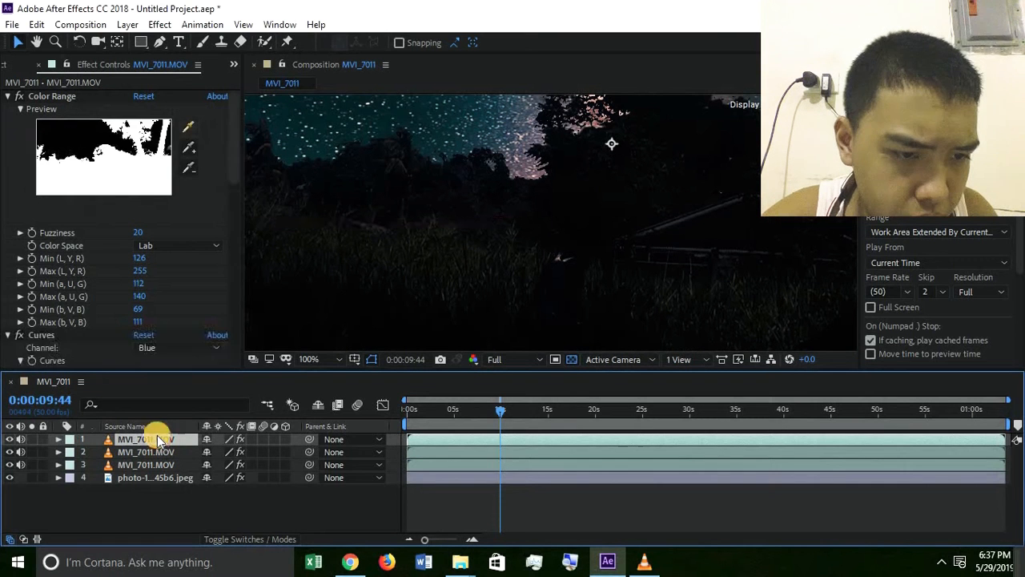
{"action": "key", "text": "Delete"}
Copy only the Curves effect from the keyed layer and paste it onto the masked top MVI_7011.MOV layer
{"action": "left_click", "coordinate": [147, 455]}
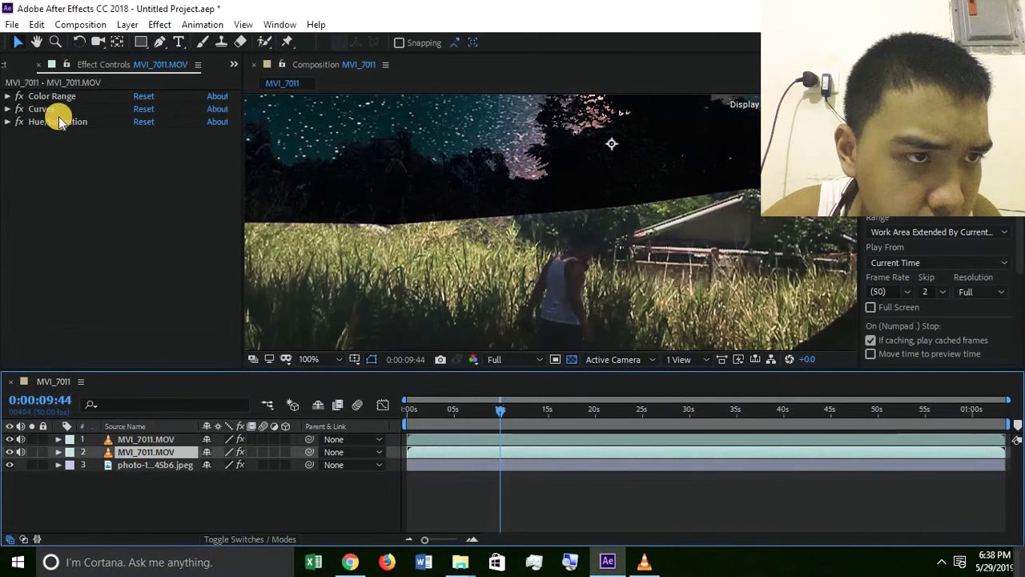
{"action": "left_click", "coordinate": [54, 107]}
{"action": "left_click", "coordinate": [37, 24]}
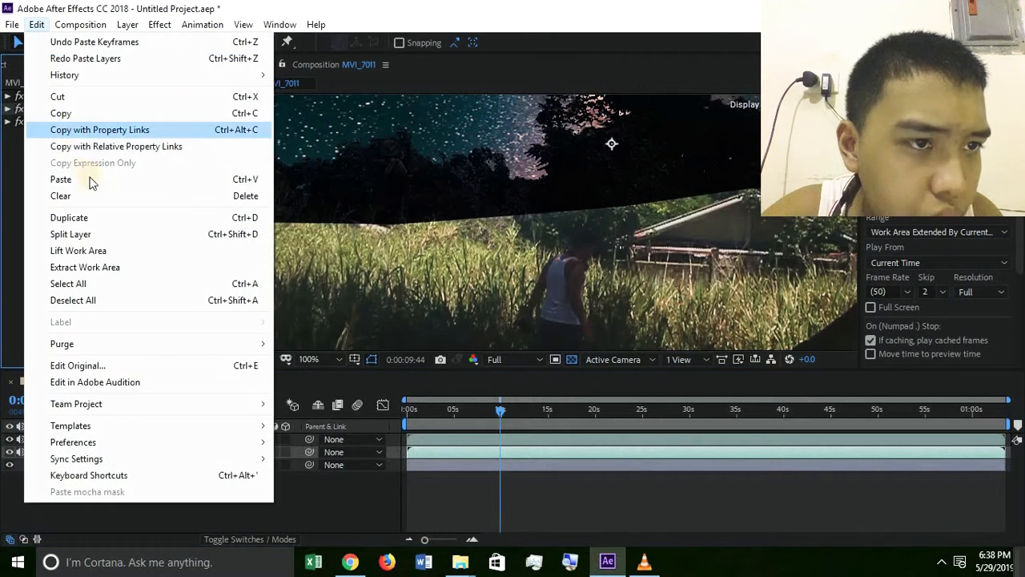
{"action": "left_click", "coordinate": [73, 114]}
{"action": "left_click", "coordinate": [149, 439]}
{"action": "left_click", "coordinate": [36, 24]}
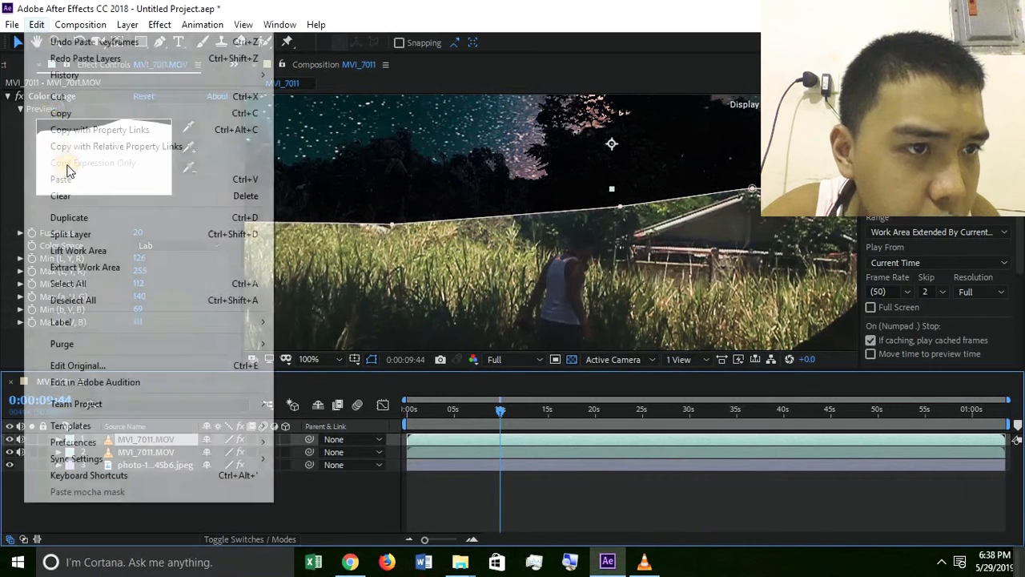
{"action": "left_click", "coordinate": [48, 173]}
Copy the Hue/Saturation effect from the keyed layer and paste it onto the masked top MVI_7011.MOV layer
{"action": "left_click", "coordinate": [146, 452]}
{"action": "key", "text": "ctrl+v"}
{"action": "left_click", "coordinate": [58, 120]}
{"action": "left_click", "coordinate": [37, 24]}
{"action": "left_click", "coordinate": [73, 218]}
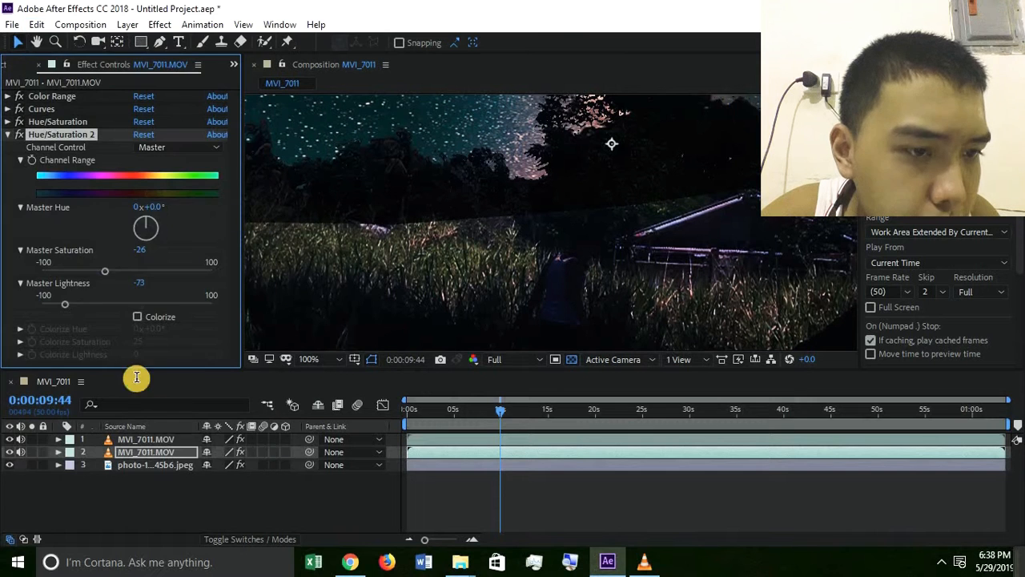
{"action": "key", "text": "ctrl+z"}
{"action": "left_click", "coordinate": [37, 25]}
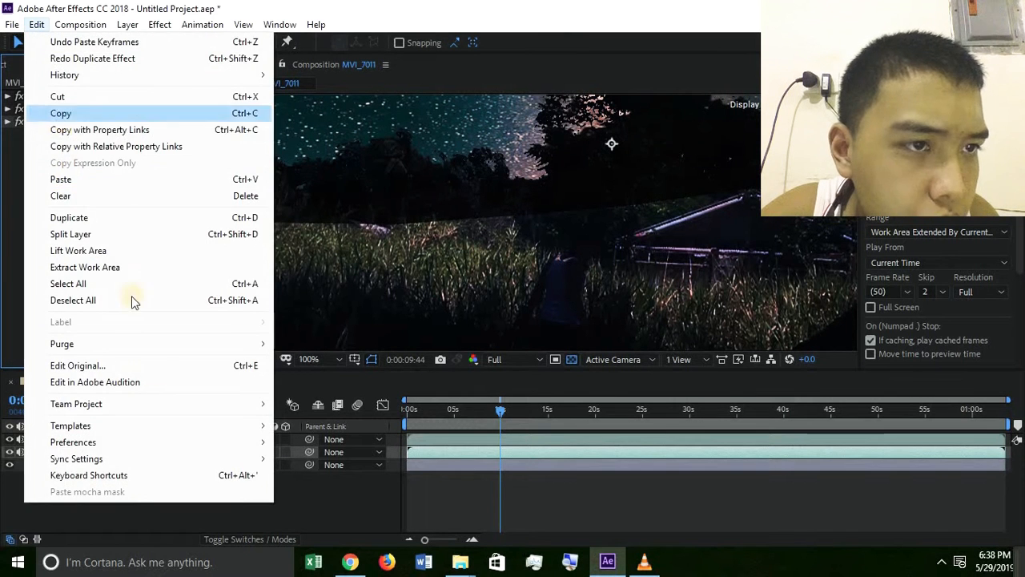
{"action": "left_click", "coordinate": [61, 113]}
{"action": "left_click", "coordinate": [171, 443]}
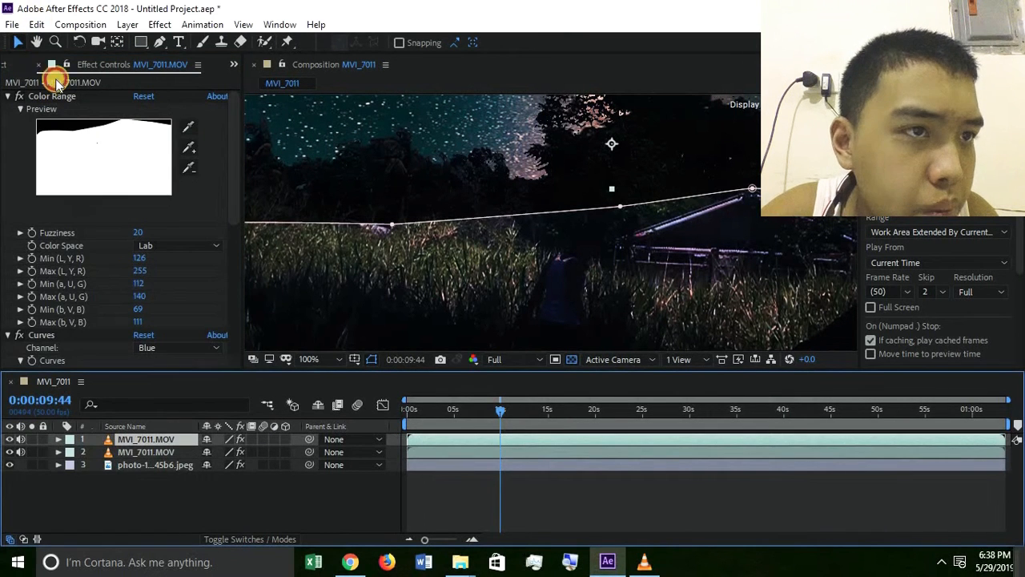
{"action": "left_click", "coordinate": [37, 24]}
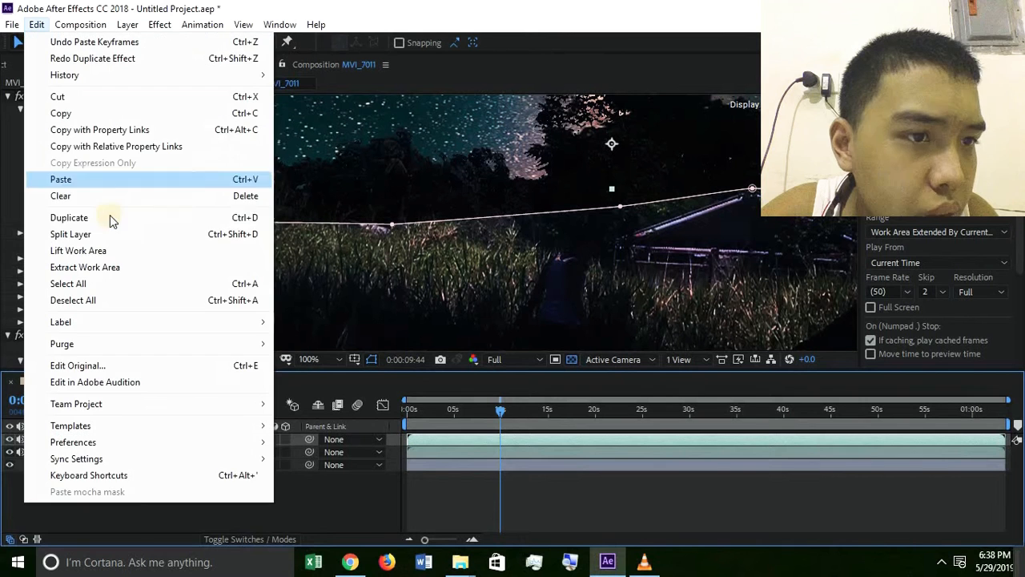
{"action": "left_click", "coordinate": [84, 180]}
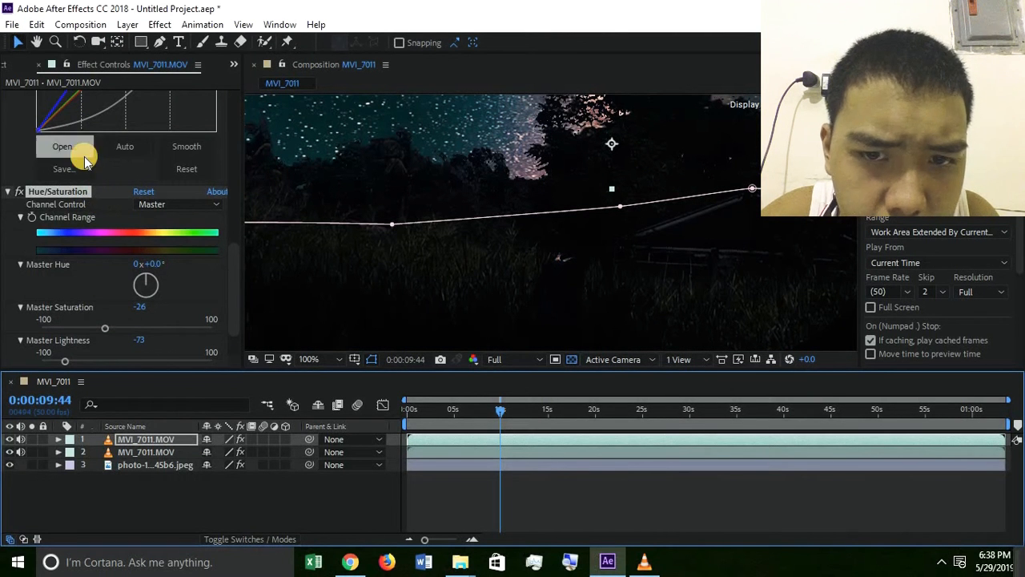
Raise the mask point above the grass on the top layer slightly and check the walking man up close at 200%
{"action": "scroll", "coordinate": [86, 160], "scroll_direction": "up", "scroll_amount": 1}
{"action": "left_click_drag", "start_coordinate": [392, 222], "coordinate": [394, 208]}
{"action": "key", "text": "."}
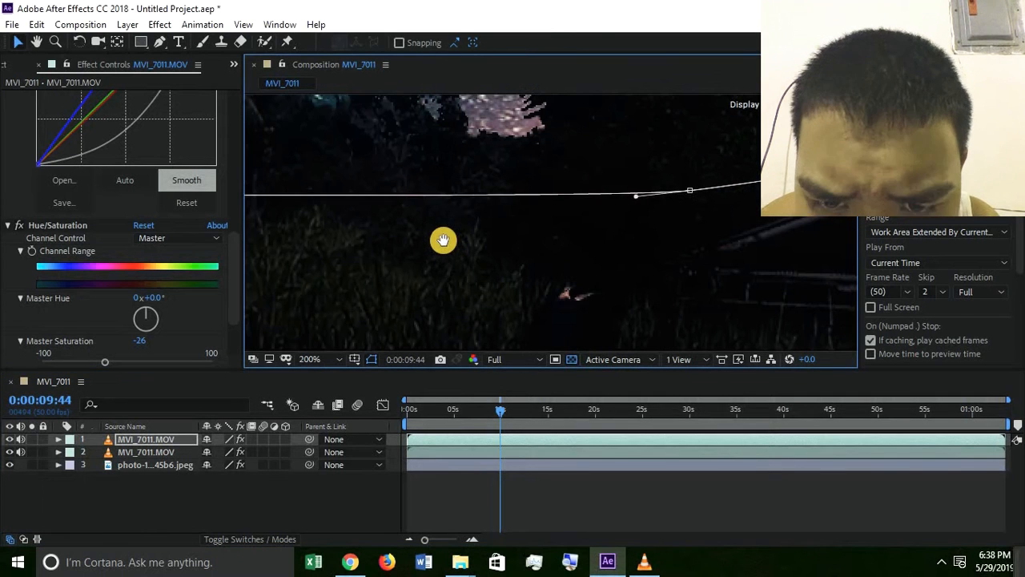
Delete the Color Range effect from the masked top layer and collapse its Curves graph
{"action": "scroll", "coordinate": [91, 156], "scroll_direction": "up", "scroll_amount": 10}
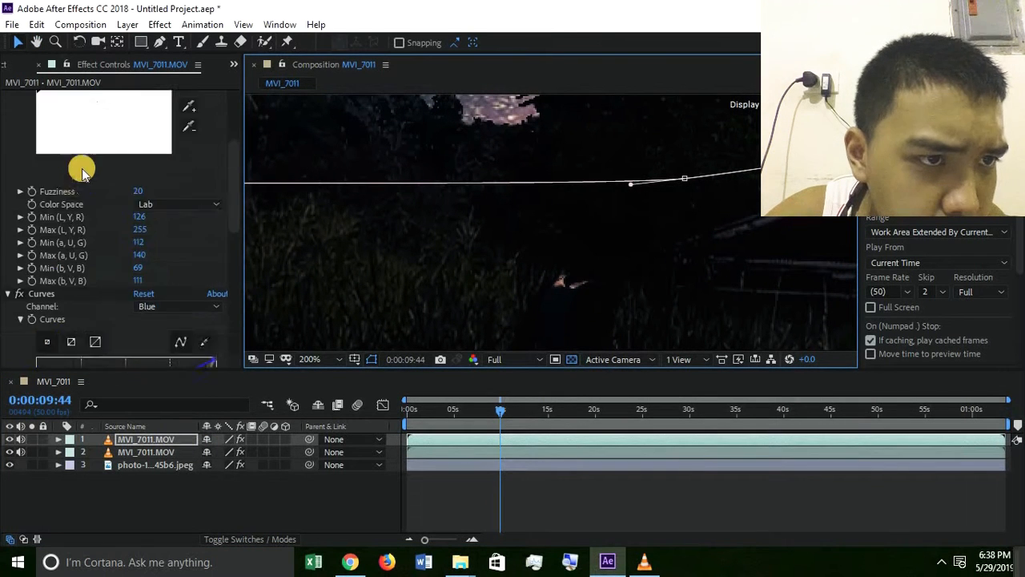
{"action": "left_click", "coordinate": [53, 98]}
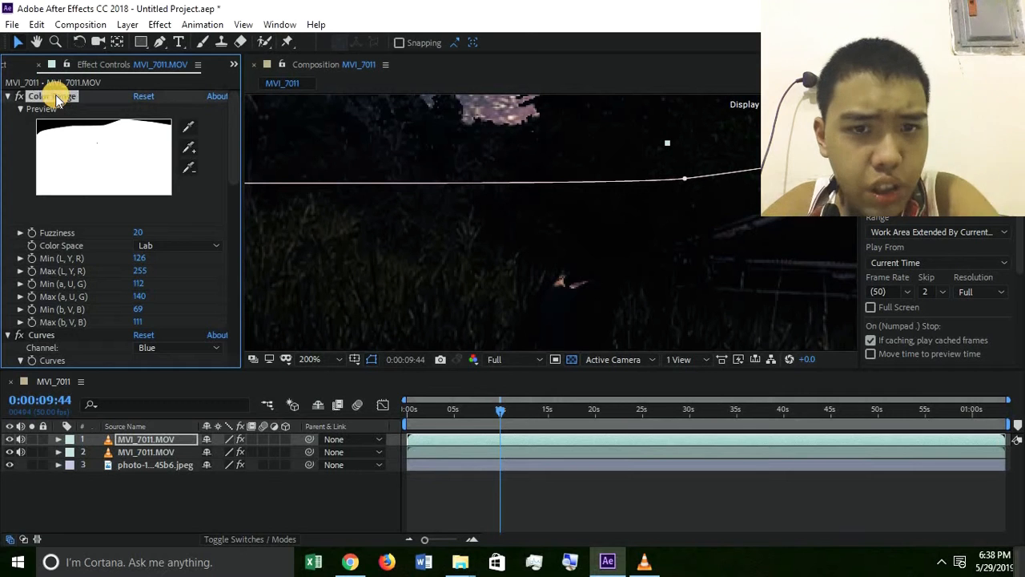
{"action": "key", "text": "Delete"}
{"action": "left_click", "coordinate": [21, 123]}
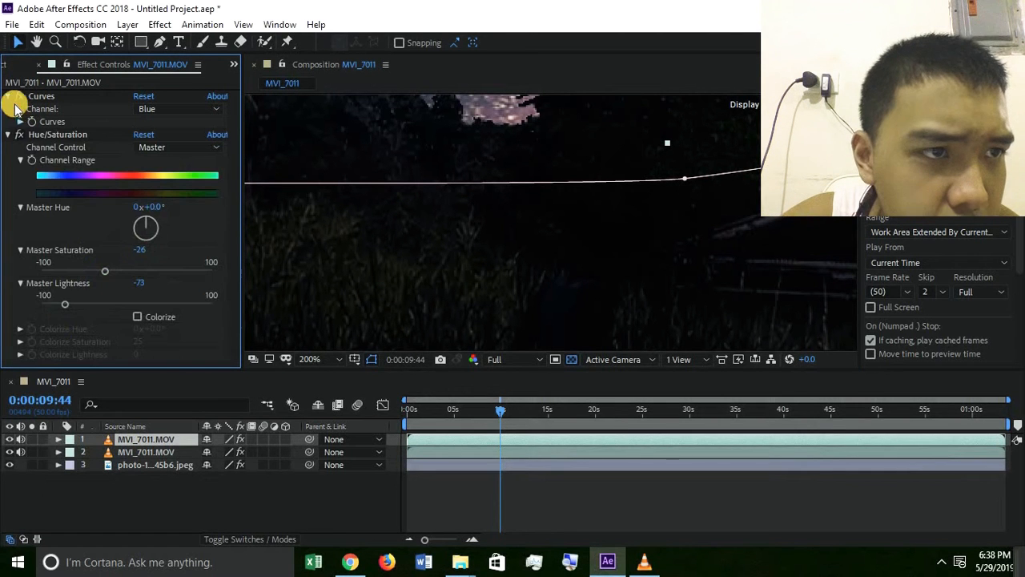
Collapse the Hue/Saturation settings and check the night composite at a smaller zoom around 0:00:18:36
{"action": "left_click", "coordinate": [4, 128]}
{"action": "left_click", "coordinate": [8, 134]}
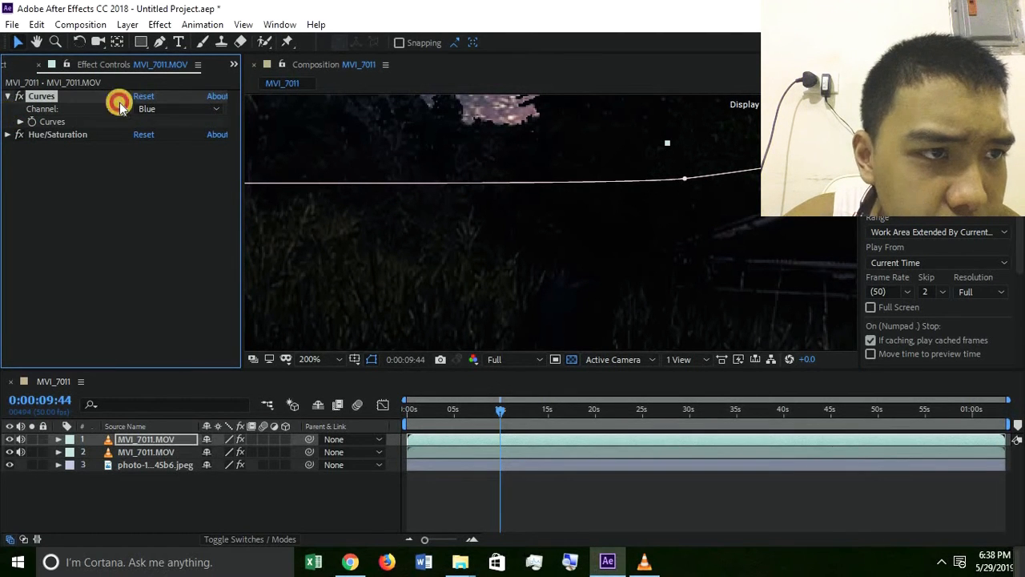
{"action": "left_click", "coordinate": [106, 173]}
{"action": "scroll", "coordinate": [480, 256], "scroll_direction": "down", "scroll_amount": 1}
{"action": "left_click", "coordinate": [604, 479]}
{"action": "left_click_drag", "start_coordinate": [532, 246], "coordinate": [480, 265]}
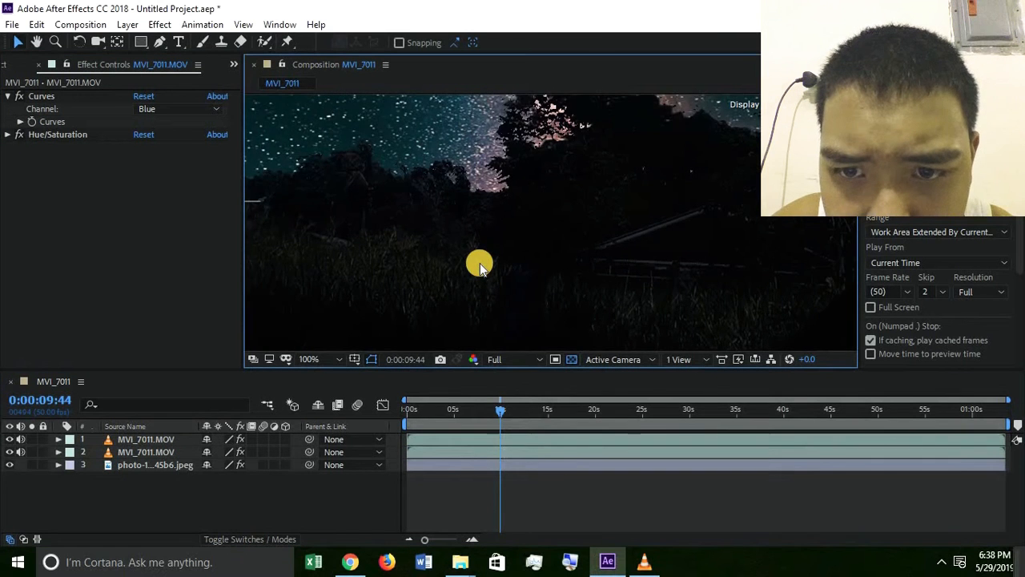
{"action": "scroll", "coordinate": [480, 263], "scroll_direction": "down", "scroll_amount": 1}
{"action": "left_click_drag", "start_coordinate": [528, 416], "coordinate": [634, 438]}
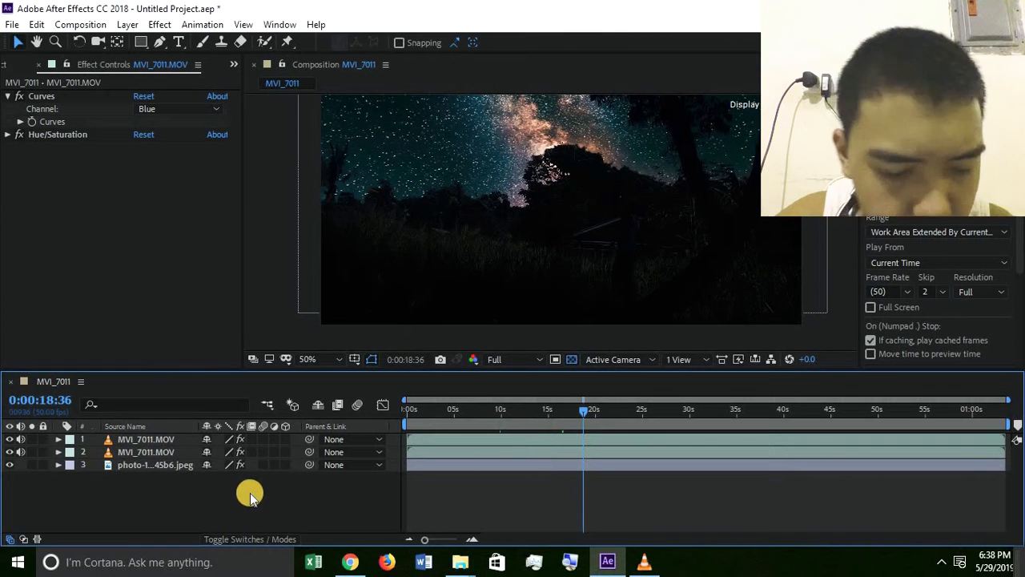
Pre-compose both MVI_7011.MOV layers and the starry sky photo with a blank name, moving all attributes into the new composition
{"action": "left_click_drag", "start_coordinate": [275, 475], "coordinate": [145, 439]}
{"action": "right_click", "coordinate": [144, 439]}
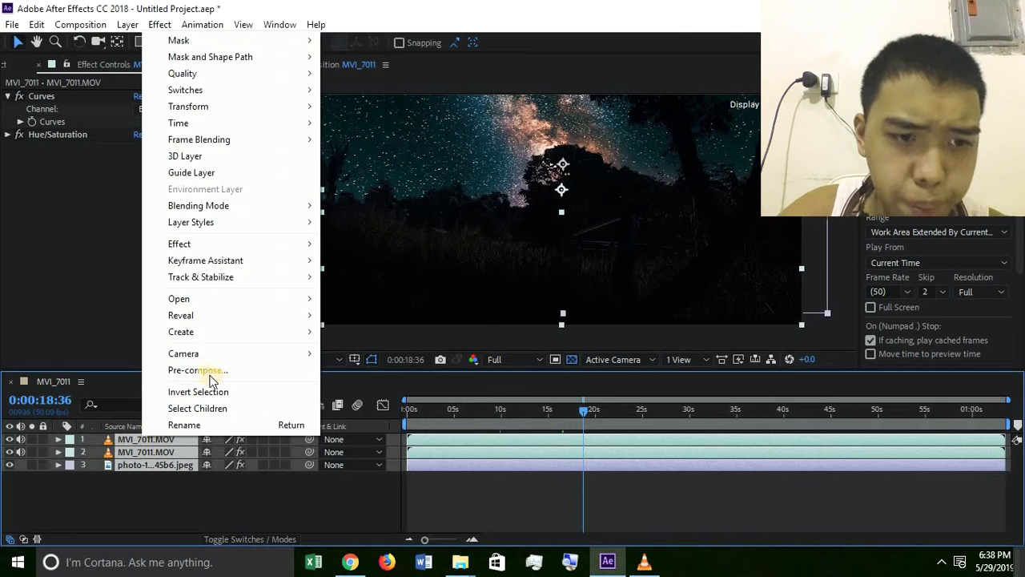
{"action": "left_click", "coordinate": [211, 375]}
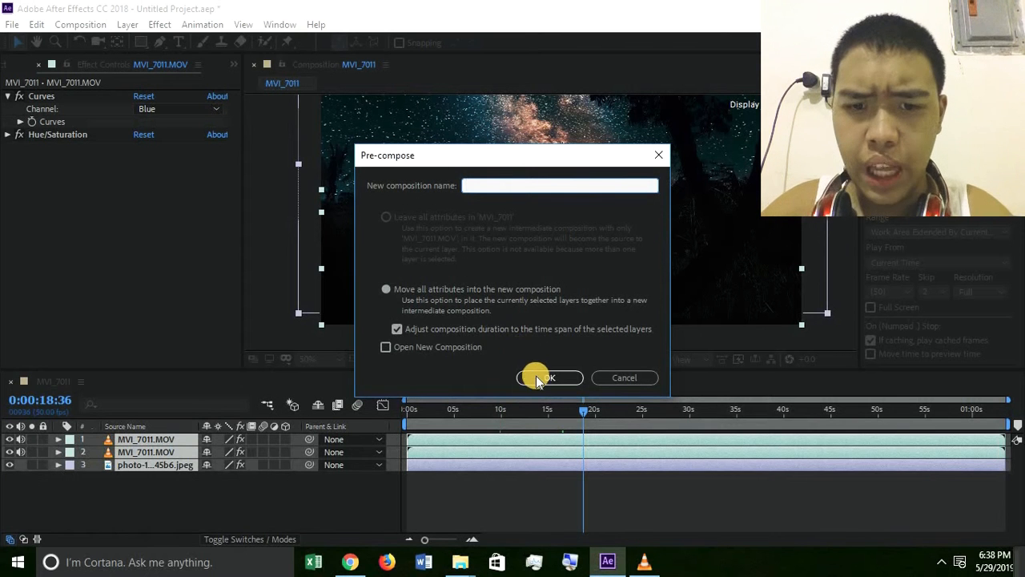
{"action": "left_click", "coordinate": [537, 380]}
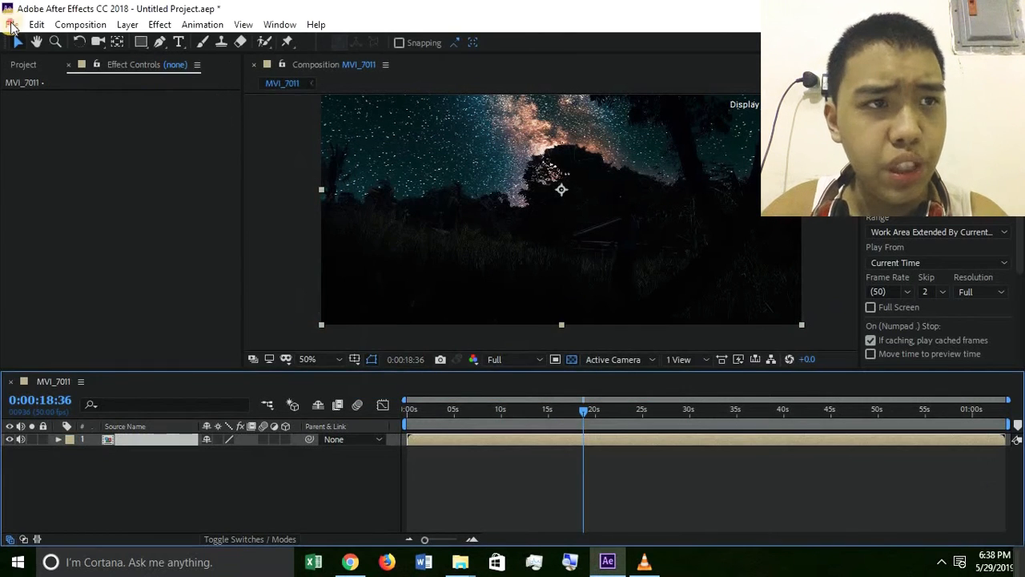
Import Jungle Atmosphere Night [SOUND EFFECT].mp3 as footage and add it below the pre-composed layer in MVI_7011
{"action": "left_click", "coordinate": [12, 25]}
{"action": "mouse_move", "coordinate": [86, 211]}
{"action": "left_click", "coordinate": [337, 210]}
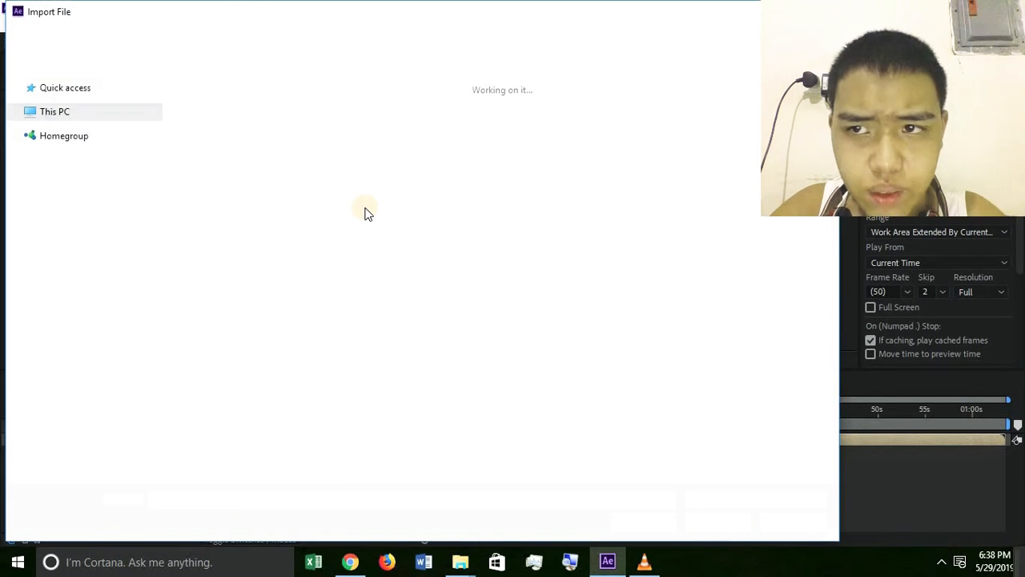
{"action": "scroll", "coordinate": [503, 215], "scroll_direction": "down", "scroll_amount": 1}
{"action": "scroll", "coordinate": [500, 216], "scroll_direction": "down", "scroll_amount": 6}
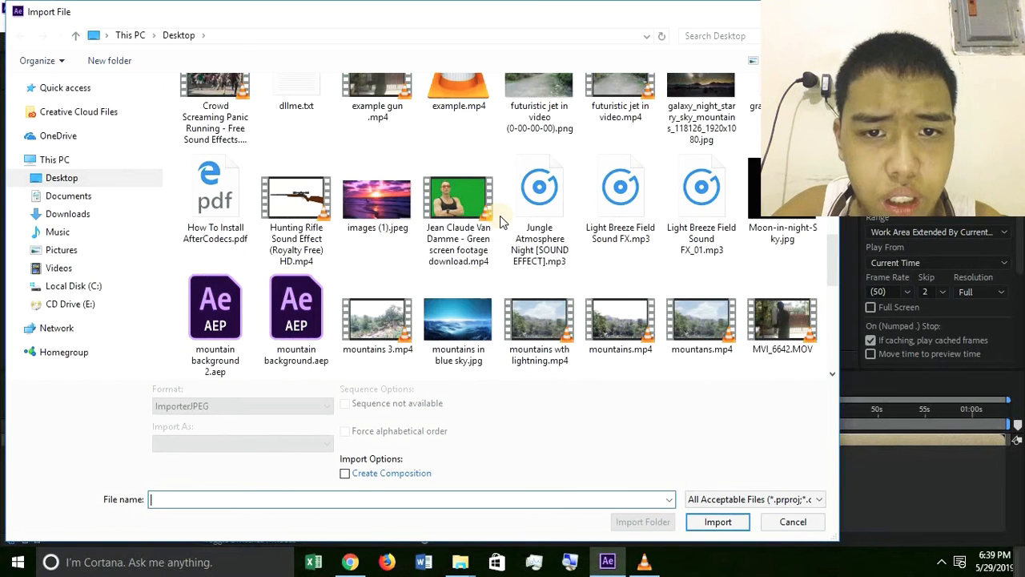
{"action": "left_click", "coordinate": [549, 199]}
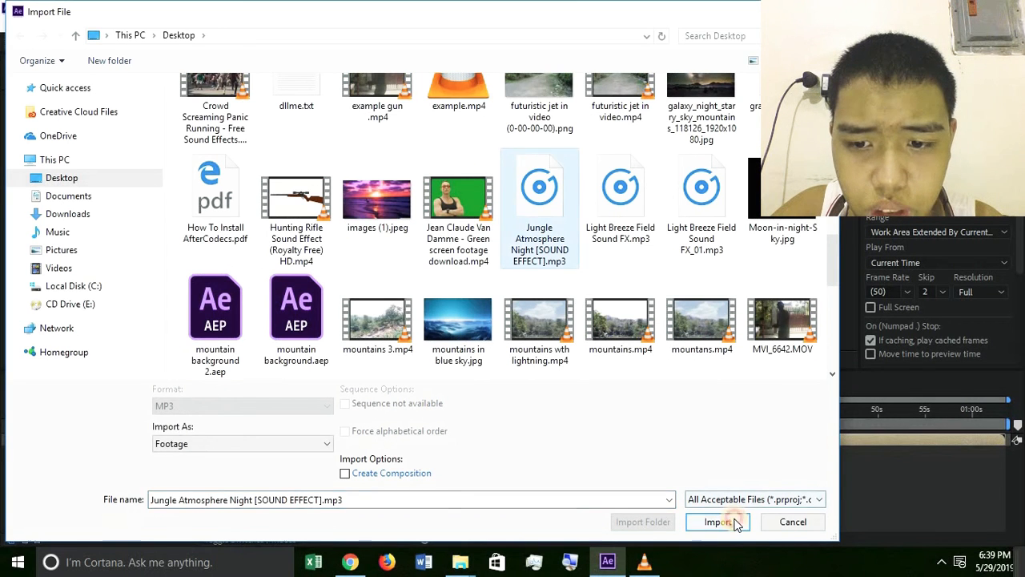
{"action": "left_click", "coordinate": [717, 521]}
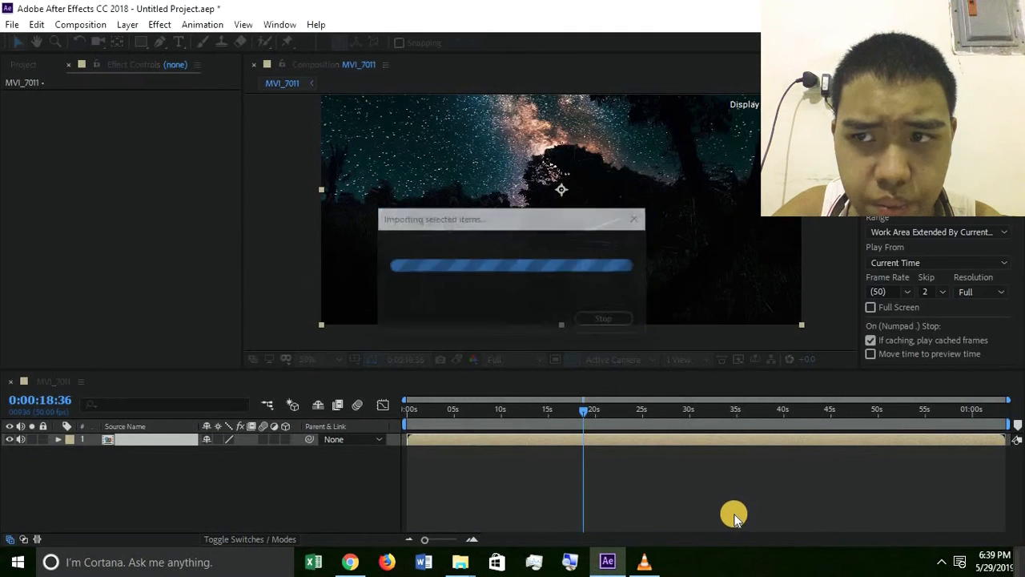
{"action": "left_click_drag", "start_coordinate": [60, 220], "coordinate": [91, 456]}
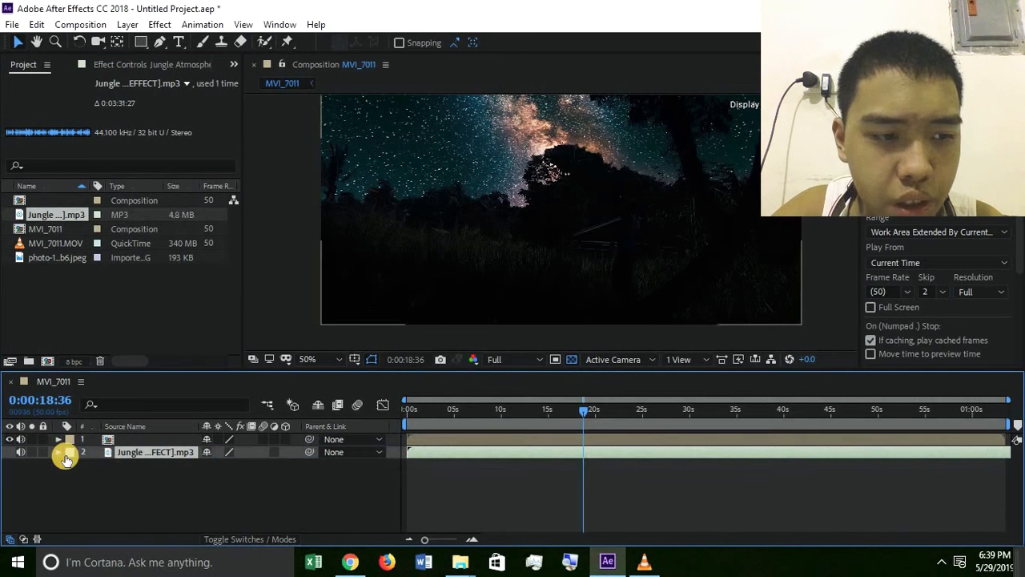
Rename the unnamed pre-composed layer as "night video"
{"action": "left_click", "coordinate": [60, 459]}
{"action": "left_click", "coordinate": [130, 451]}
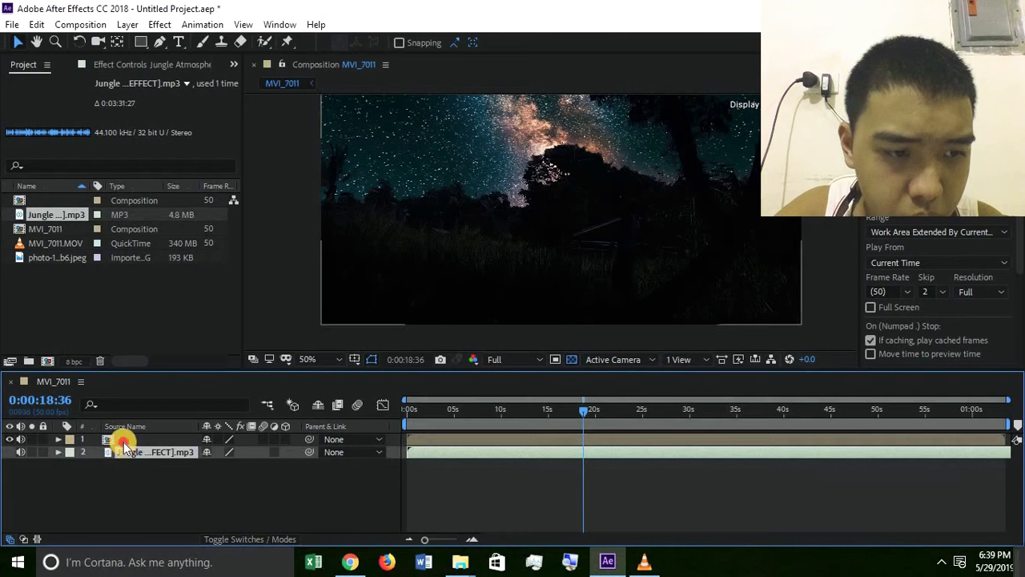
{"action": "left_click", "coordinate": [120, 439]}
{"action": "right_click", "coordinate": [120, 439]}
{"action": "left_click", "coordinate": [144, 427]}
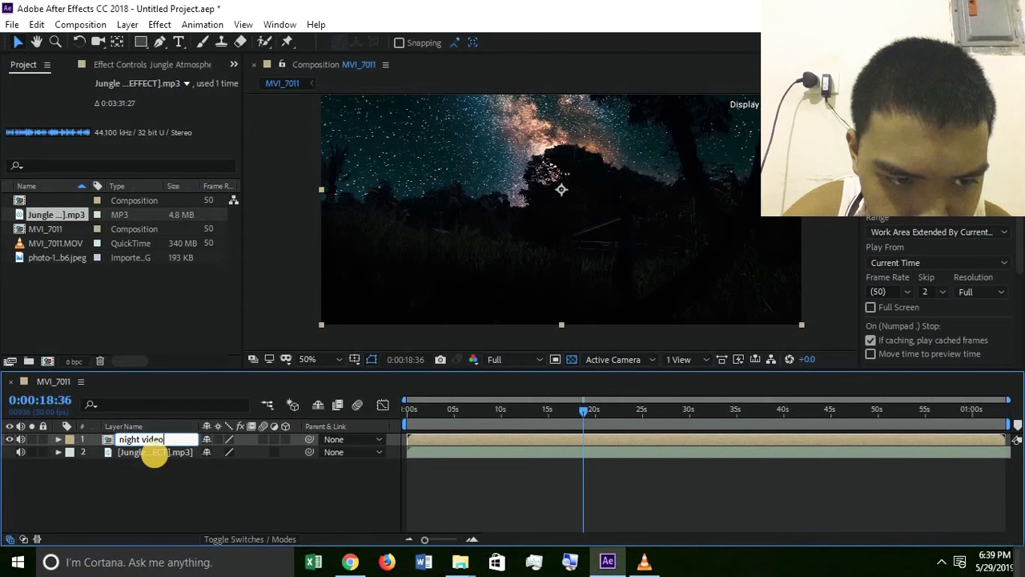
{"action": "key", "text": "Return"}
Cut the jungle sound layer from MVI_7011 and paste it into the unnamed pre-composition
{"action": "left_click", "coordinate": [161, 453]}
{"action": "left_click", "coordinate": [37, 24]}
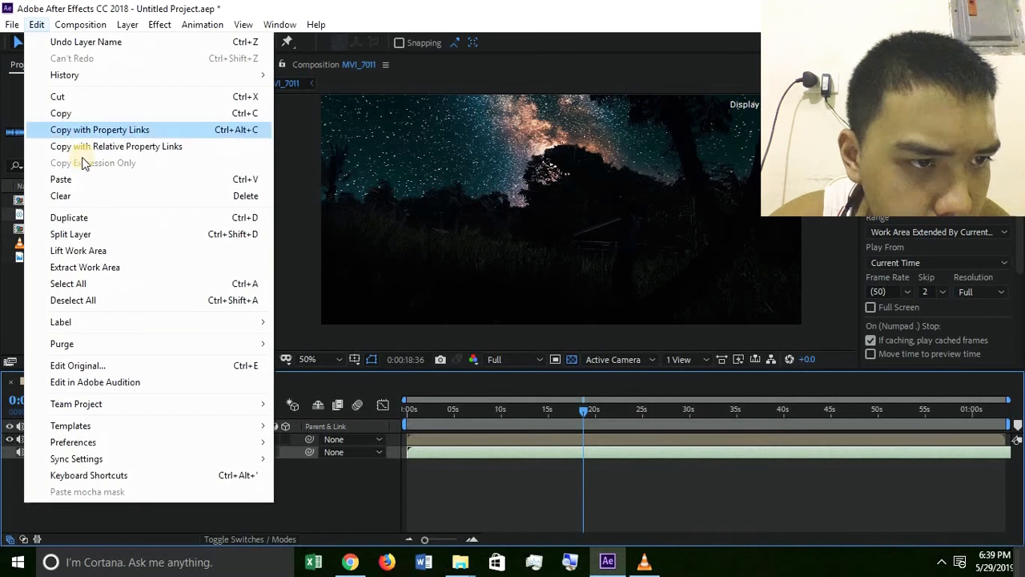
{"action": "left_click", "coordinate": [57, 96]}
{"action": "left_click", "coordinate": [183, 437]}
{"action": "double_click", "coordinate": [56, 200]}
{"action": "left_click", "coordinate": [37, 24]}
{"action": "left_click", "coordinate": [98, 181]}
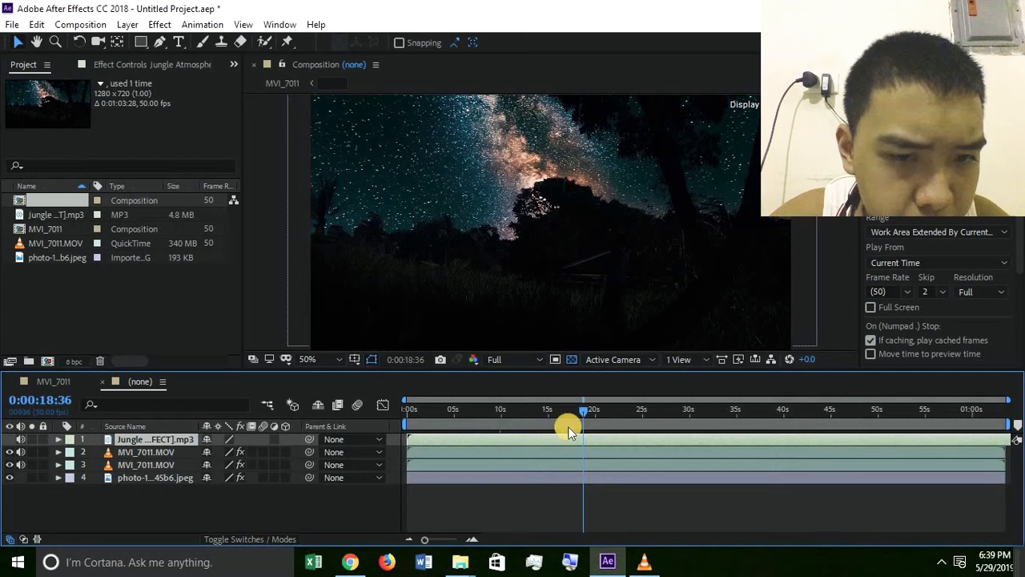
Preview the pre-composition with the jungle sound from 0:00:00:00 and look closely at the tree line
{"action": "left_click_drag", "start_coordinate": [582, 414], "coordinate": [344, 414]}
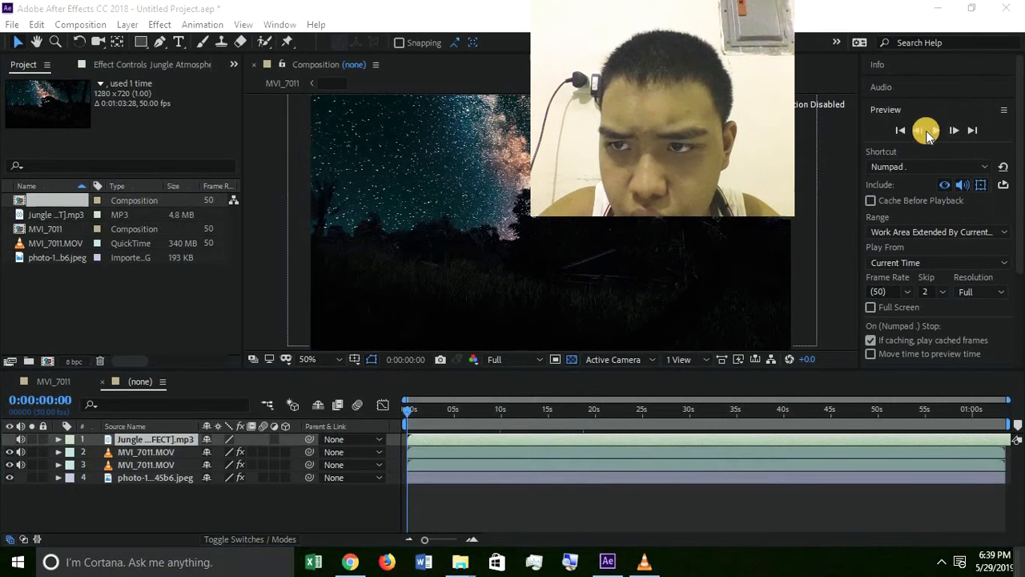
{"action": "left_click", "coordinate": [939, 134]}
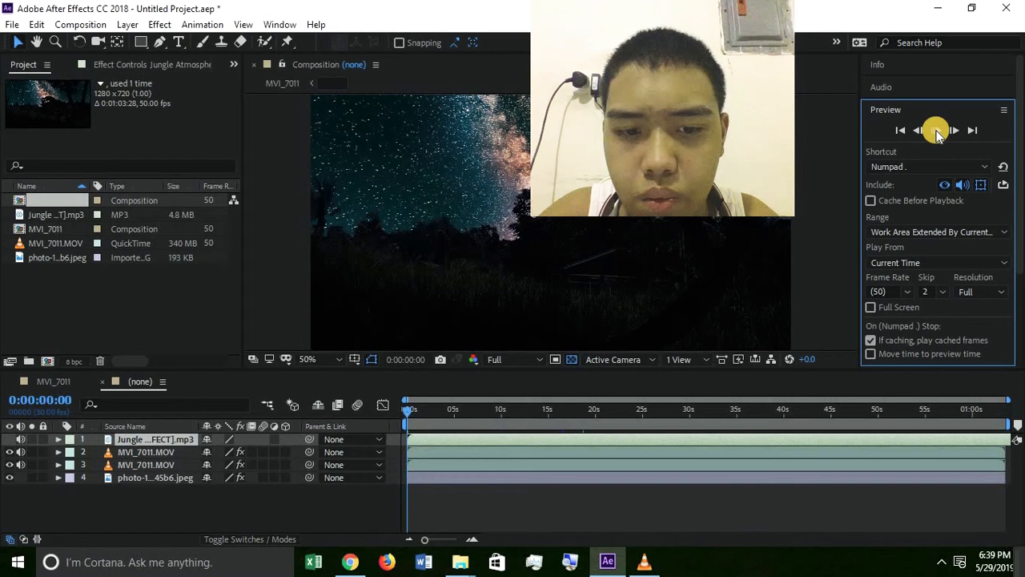
{"action": "left_click", "coordinate": [938, 131]}
{"action": "left_click", "coordinate": [938, 133]}
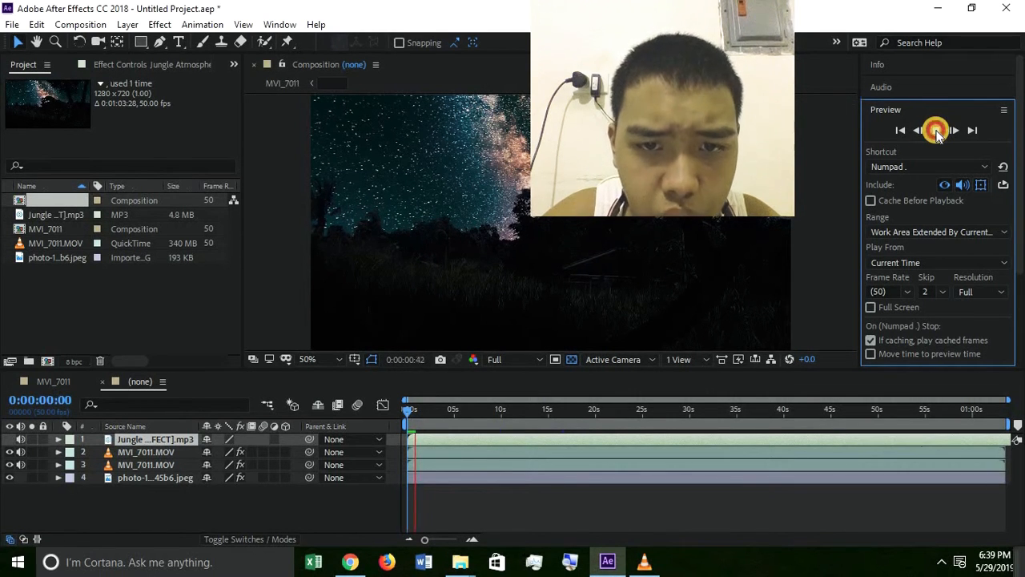
{"action": "left_click_drag", "start_coordinate": [657, 126], "coordinate": [941, 100]}
{"action": "scroll", "coordinate": [571, 190], "scroll_direction": "up", "scroll_amount": 2}
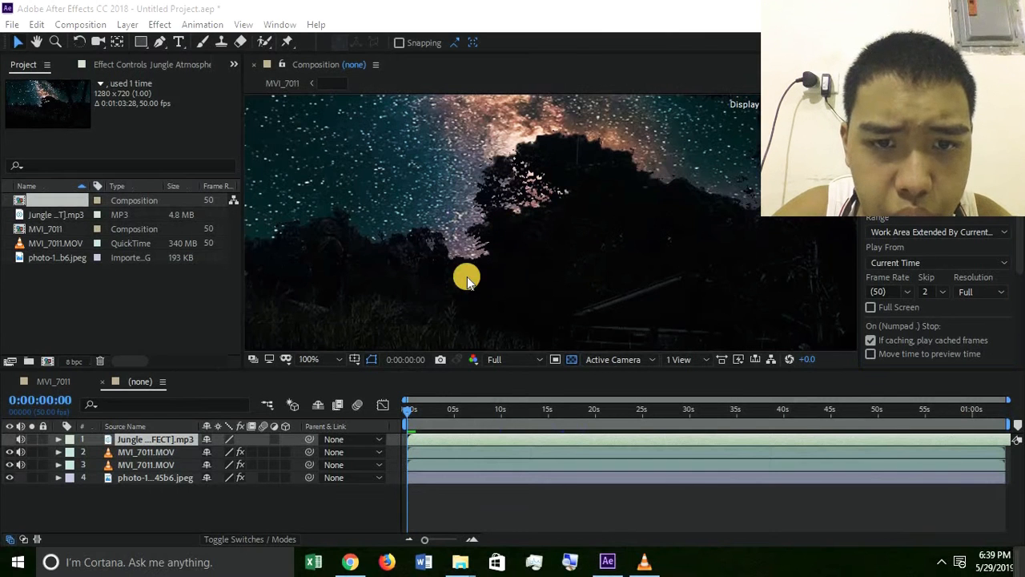
Start Track Motion on the lower MVI_7011.MOV layer, the one directly above the sky photo
{"action": "left_click", "coordinate": [124, 457]}
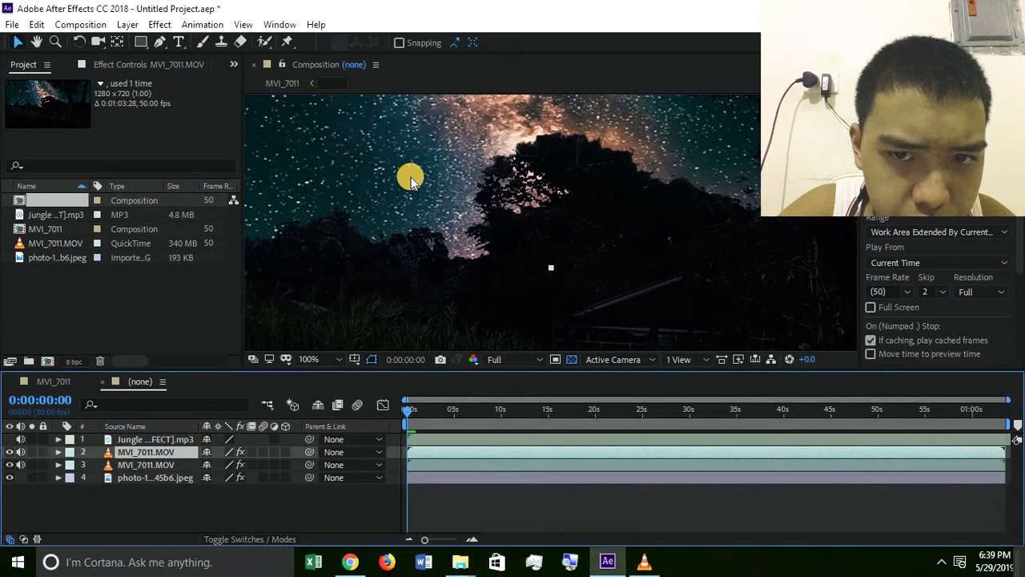
{"action": "scroll", "coordinate": [404, 180], "scroll_direction": "down", "scroll_amount": 2}
{"action": "left_click", "coordinate": [176, 468]}
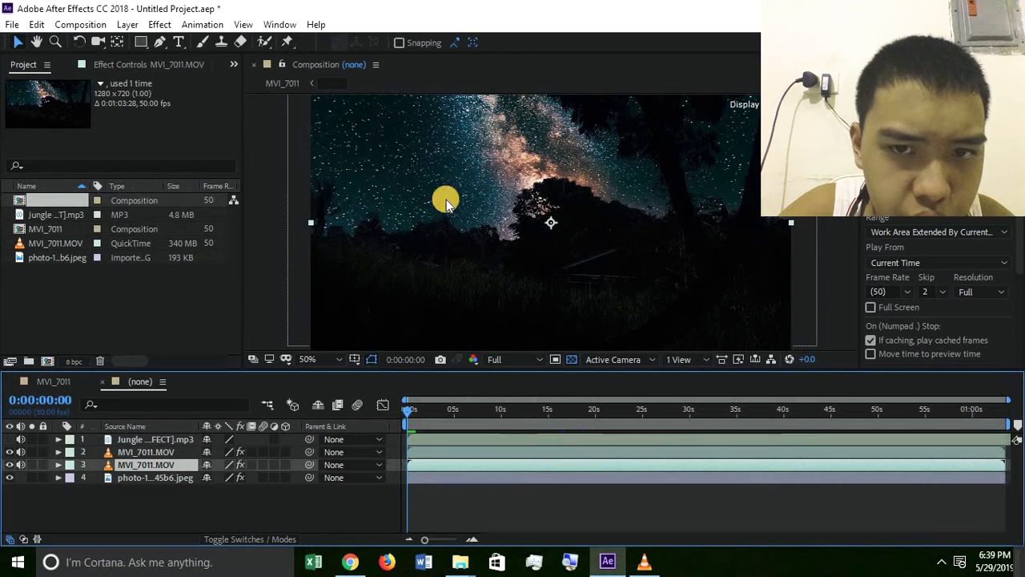
{"action": "scroll", "coordinate": [431, 216], "scroll_direction": "up", "scroll_amount": 2}
{"action": "left_click", "coordinate": [194, 24]}
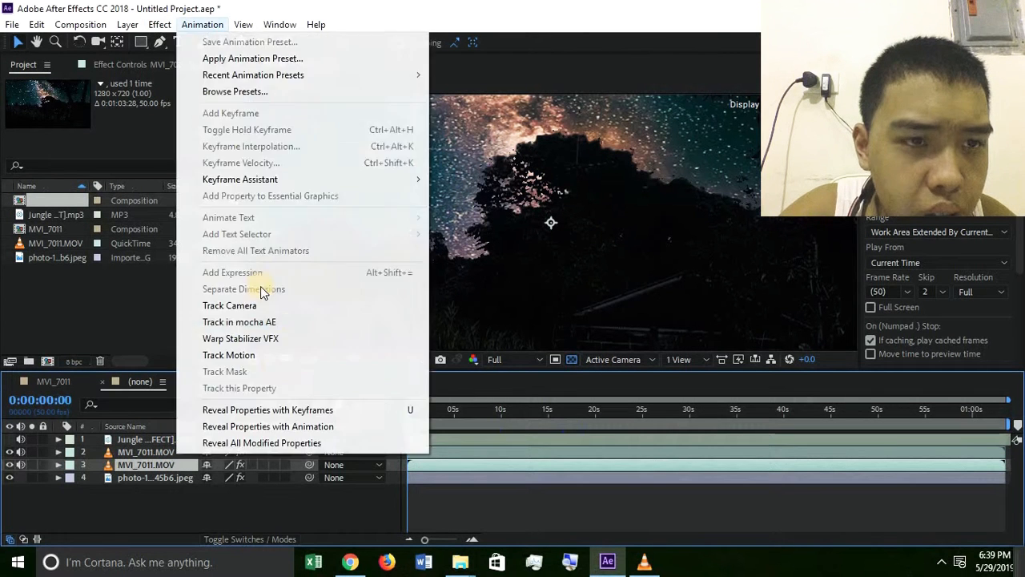
{"action": "left_click", "coordinate": [264, 355]}
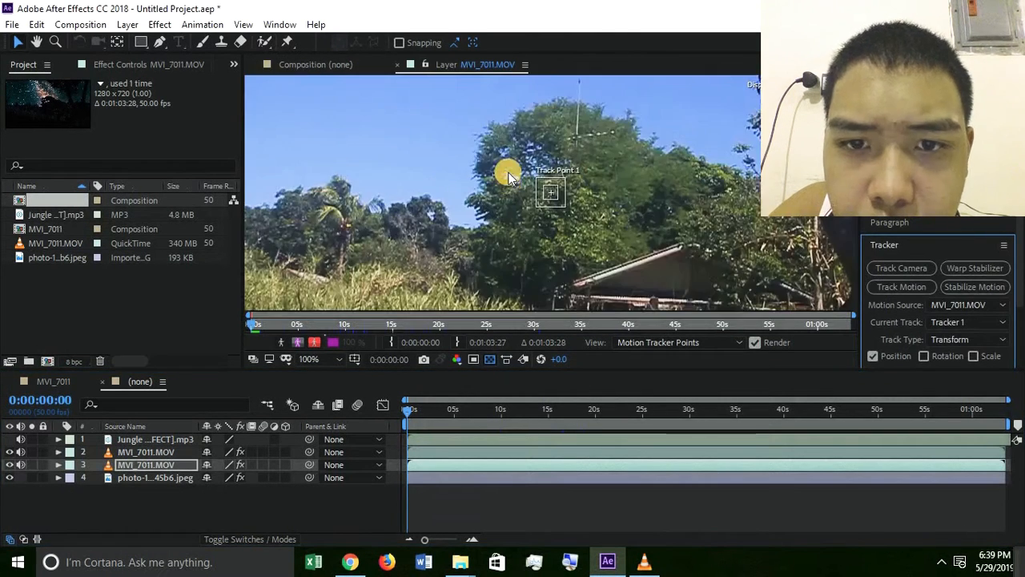
Place Track Point 1 on the palm tree in the distant tree line and reveal the tracker's analysis controls
{"action": "left_click_drag", "start_coordinate": [591, 168], "coordinate": [680, 161]}
{"action": "scroll", "coordinate": [680, 161], "scroll_direction": "up", "scroll_amount": 1}
{"action": "left_click_drag", "start_coordinate": [685, 242], "coordinate": [336, 283]}
{"action": "scroll", "coordinate": [602, 184], "scroll_direction": "down", "scroll_amount": 2}
{"action": "left_click_drag", "start_coordinate": [813, 117], "coordinate": [561, 118]}
{"action": "scroll", "coordinate": [451, 228], "scroll_direction": "up", "scroll_amount": 1}
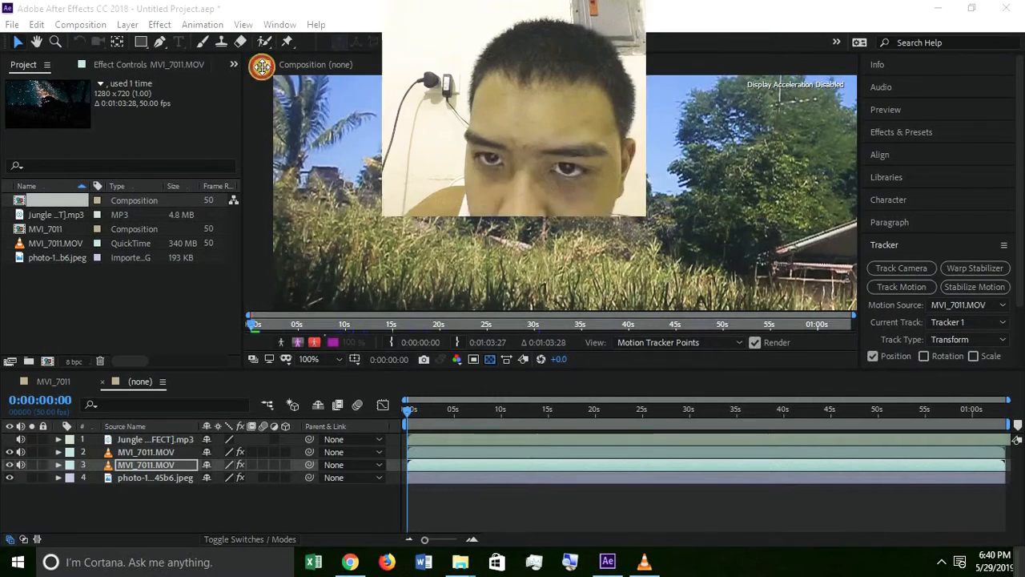
{"action": "left_click", "coordinate": [911, 245]}
{"action": "left_click_drag", "start_coordinate": [898, 172], "coordinate": [899, 170]}
{"action": "left_click_drag", "start_coordinate": [224, 77], "coordinate": [888, 129]}
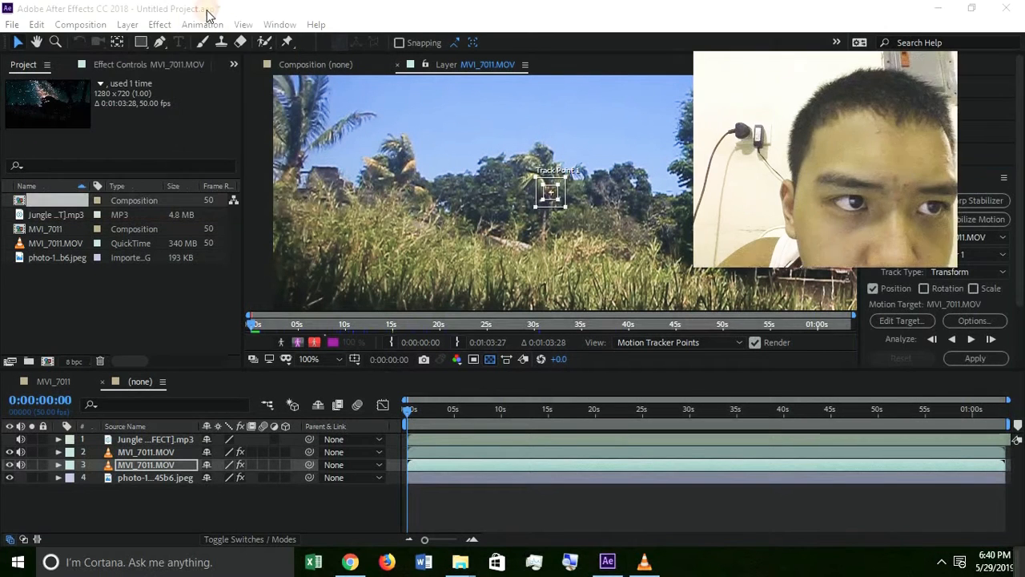
Add a null object above the tracked MVI_7011.MOV layer
{"action": "left_click", "coordinate": [127, 24]}
{"action": "mouse_move", "coordinate": [152, 42]}
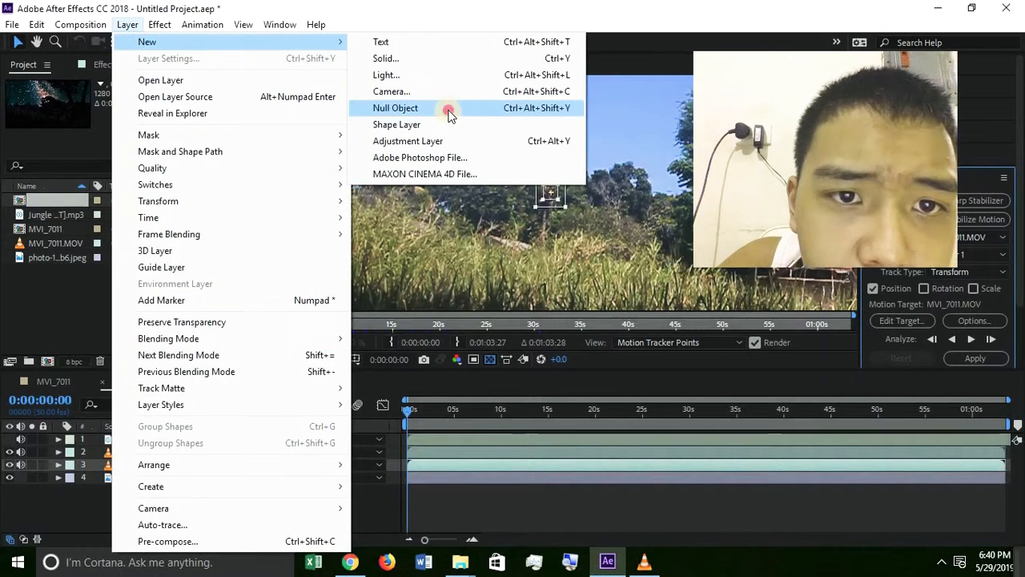
{"action": "left_click", "coordinate": [449, 112]}
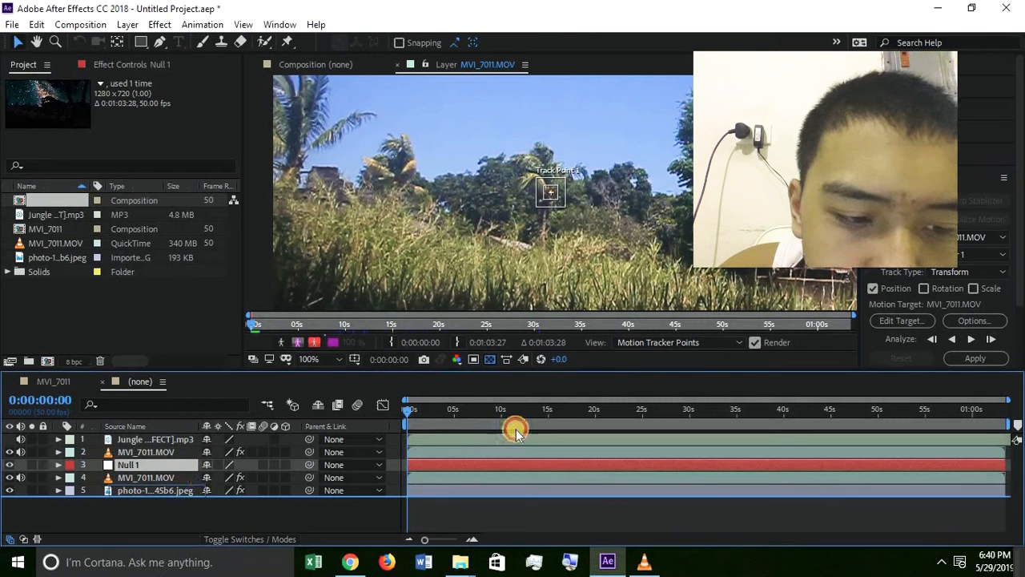
{"action": "left_click_drag", "start_coordinate": [204, 484], "coordinate": [205, 486]}
Analyze the motion track forward from the start of the footage
{"action": "left_click_drag", "start_coordinate": [851, 204], "coordinate": [407, 153]}
{"action": "left_click_drag", "start_coordinate": [377, 78], "coordinate": [287, 78]}
{"action": "left_click", "coordinate": [970, 340]}
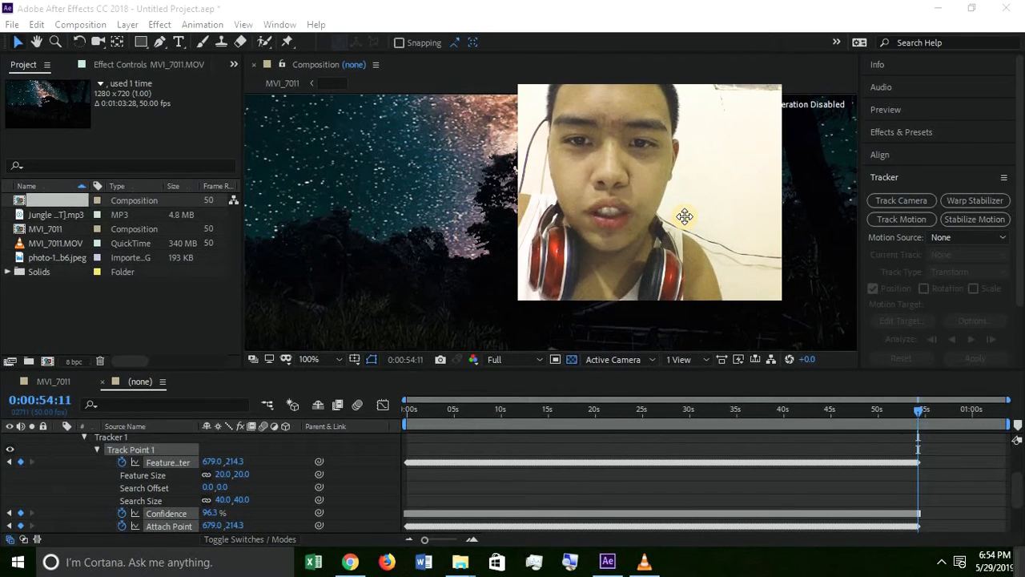
Collapse the tracked layer's properties and return to the start of the composition
{"action": "left_click_drag", "start_coordinate": [684, 215], "coordinate": [711, 139]}
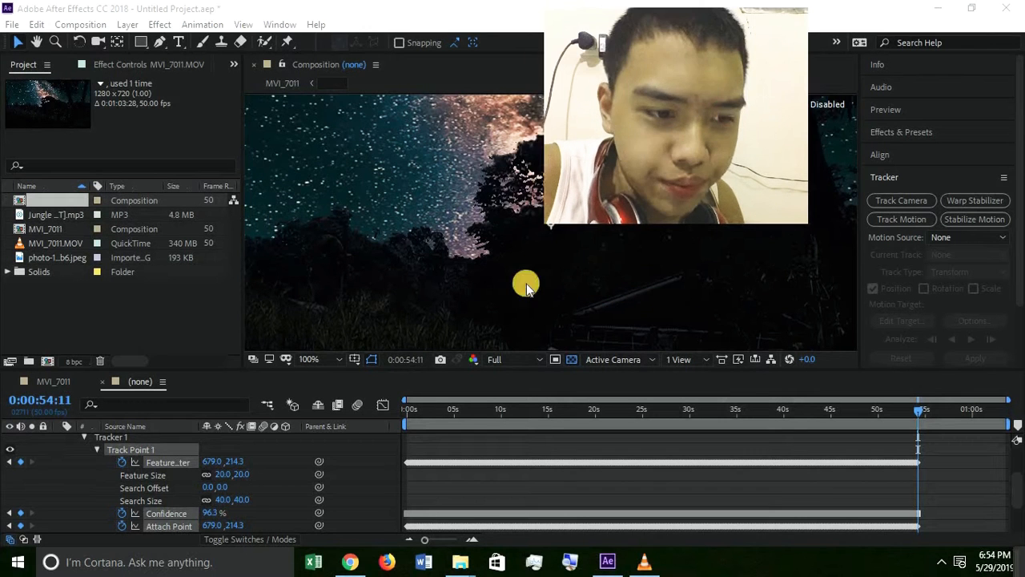
{"action": "scroll", "coordinate": [451, 252], "scroll_direction": "down", "scroll_amount": 1}
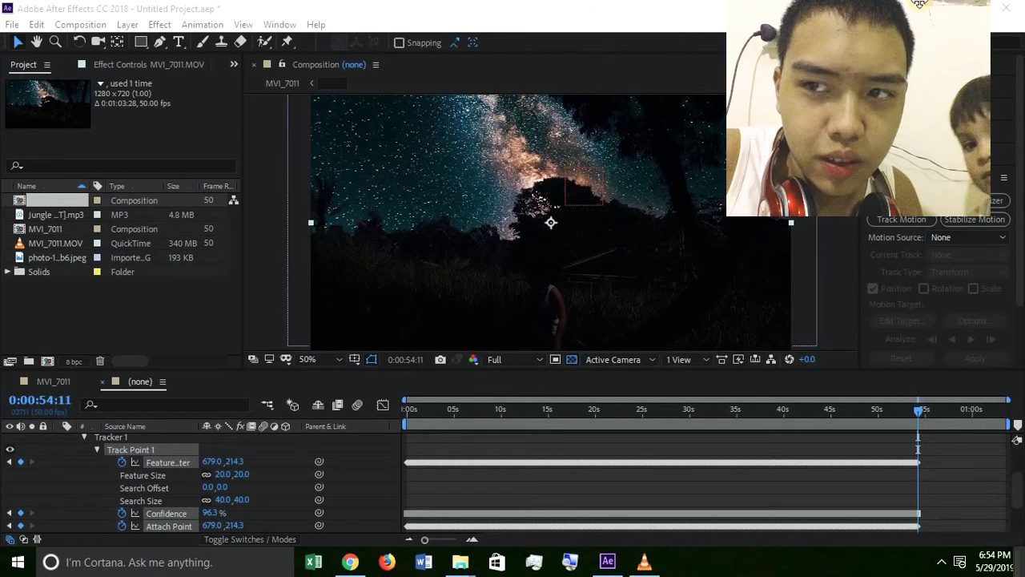
{"action": "scroll", "coordinate": [64, 465], "scroll_direction": "up", "scroll_amount": 3}
{"action": "left_click", "coordinate": [57, 477]}
{"action": "left_click_drag", "start_coordinate": [904, 415], "coordinate": [227, 444]}
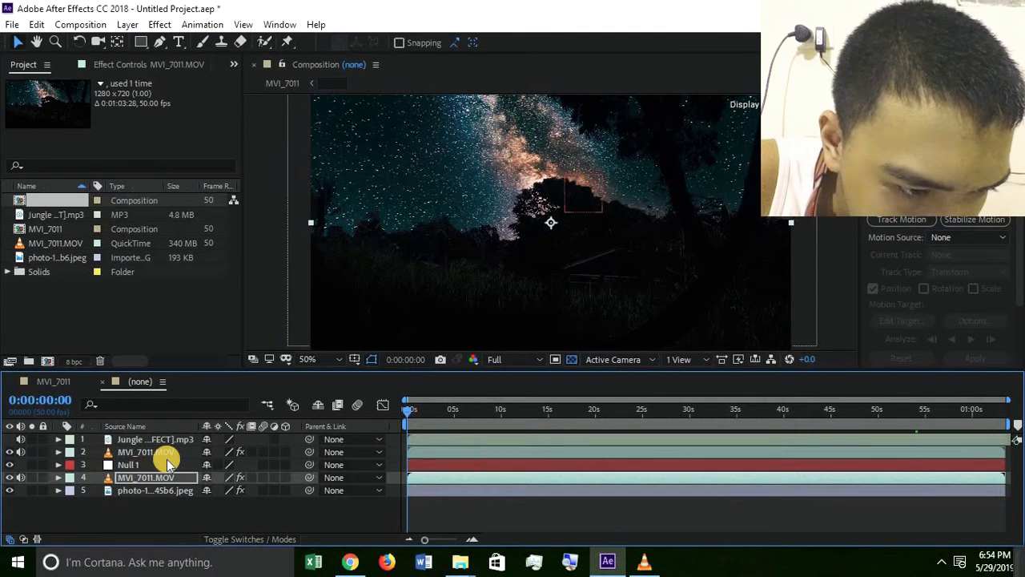
Parent the starry sky photo layer to Null 1
{"action": "left_click", "coordinate": [180, 490]}
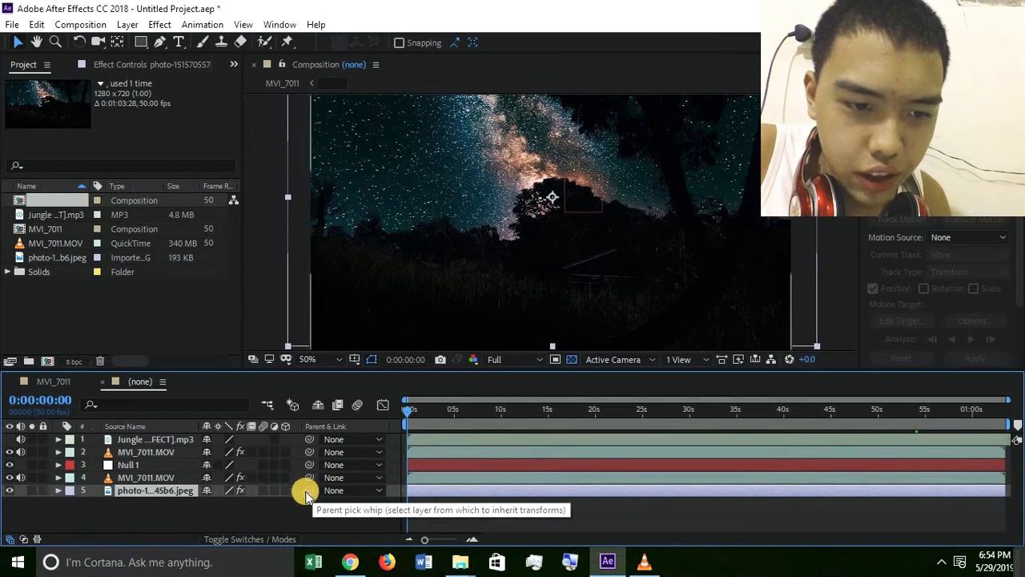
{"action": "left_click", "coordinate": [231, 537]}
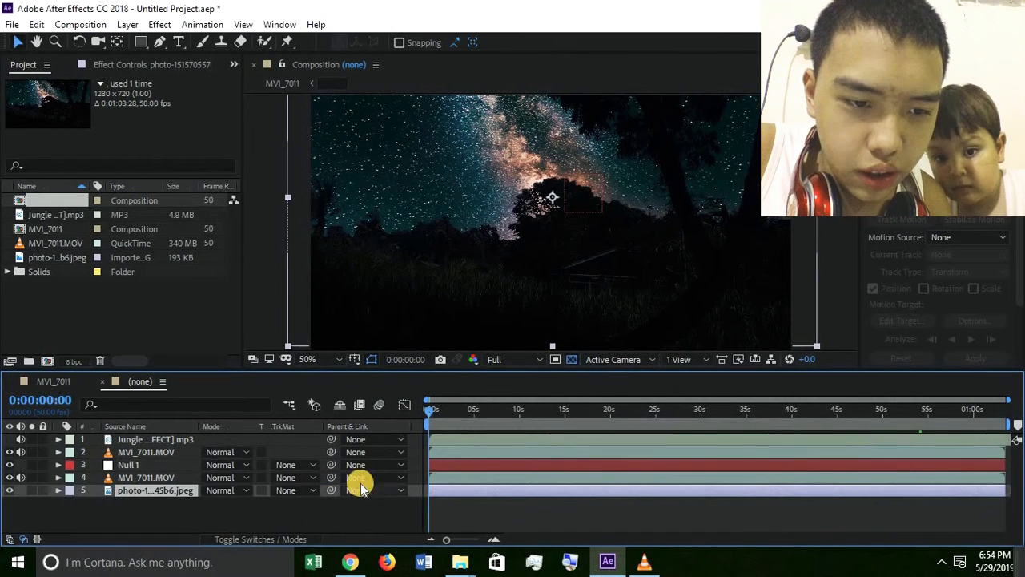
{"action": "mouse_move", "coordinate": [332, 492]}
{"action": "left_mouse_down"}
{"action": "mouse_move", "coordinate": [318, 471]}
{"action": "mouse_move", "coordinate": [346, 433]}
{"action": "mouse_move", "coordinate": [332, 490]}
{"action": "left_mouse_up"}
{"action": "left_click", "coordinate": [265, 539]}
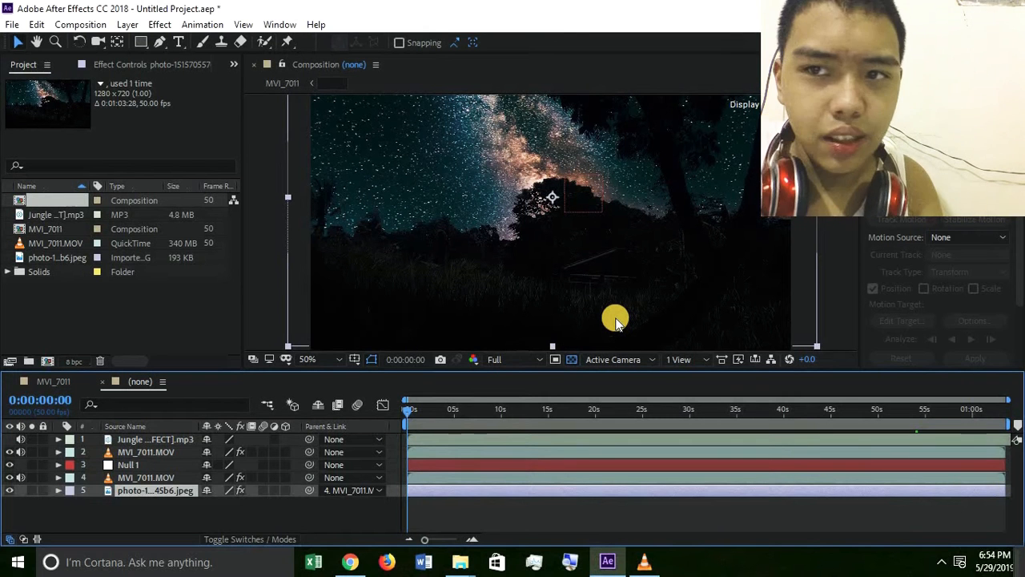
{"action": "left_click_drag", "start_coordinate": [282, 494], "coordinate": [132, 464]}
Return to the start of the composition and preview the starry sky following the camera motion
{"action": "left_click_drag", "start_coordinate": [925, 105], "coordinate": [864, 138]}
{"action": "left_click_drag", "start_coordinate": [407, 410], "coordinate": [383, 413]}
{"action": "left_click_drag", "start_coordinate": [874, 157], "coordinate": [174, 124]}
{"action": "left_click", "coordinate": [917, 109]}
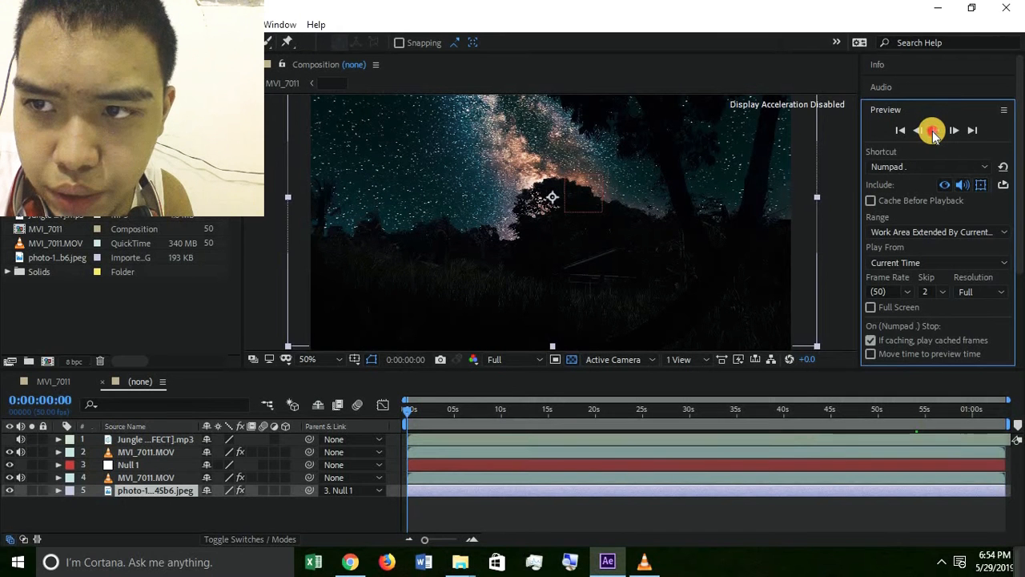
{"action": "left_click", "coordinate": [934, 132]}
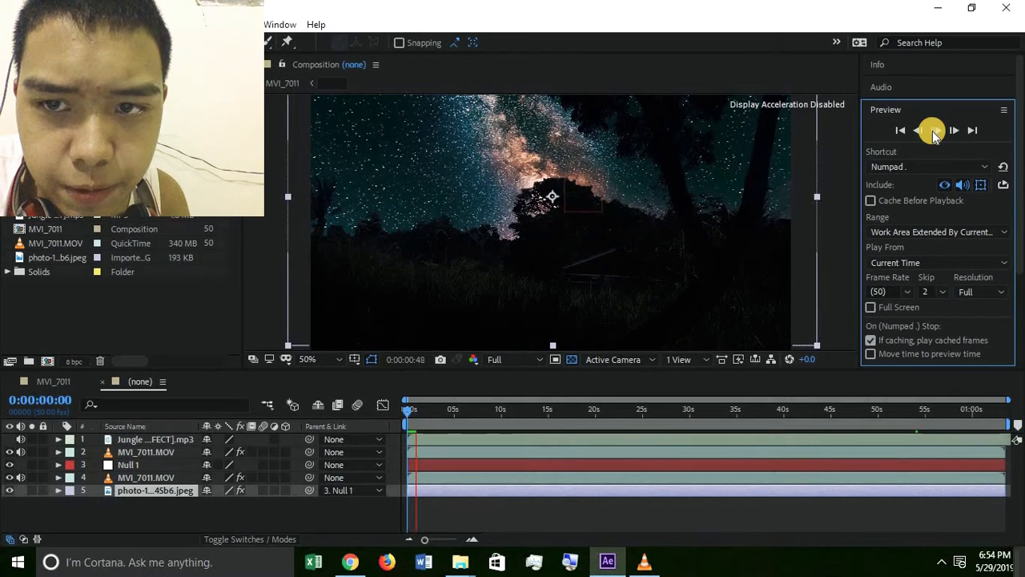
{"action": "left_click", "coordinate": [934, 131]}
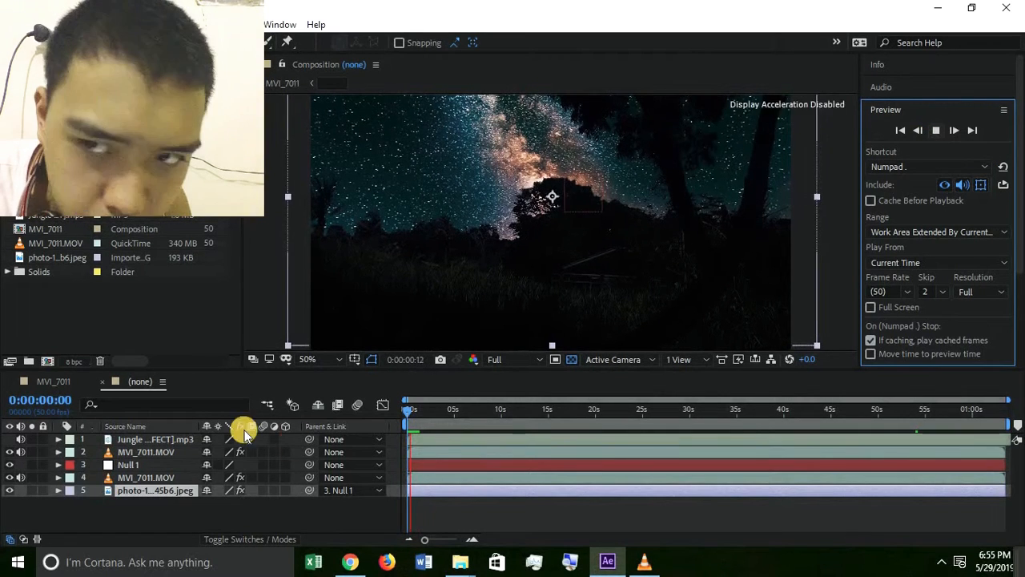
Adjust the audio level of the jungle sound layer and collapse its properties
{"action": "left_click", "coordinate": [168, 444]}
{"action": "left_click", "coordinate": [58, 439]}
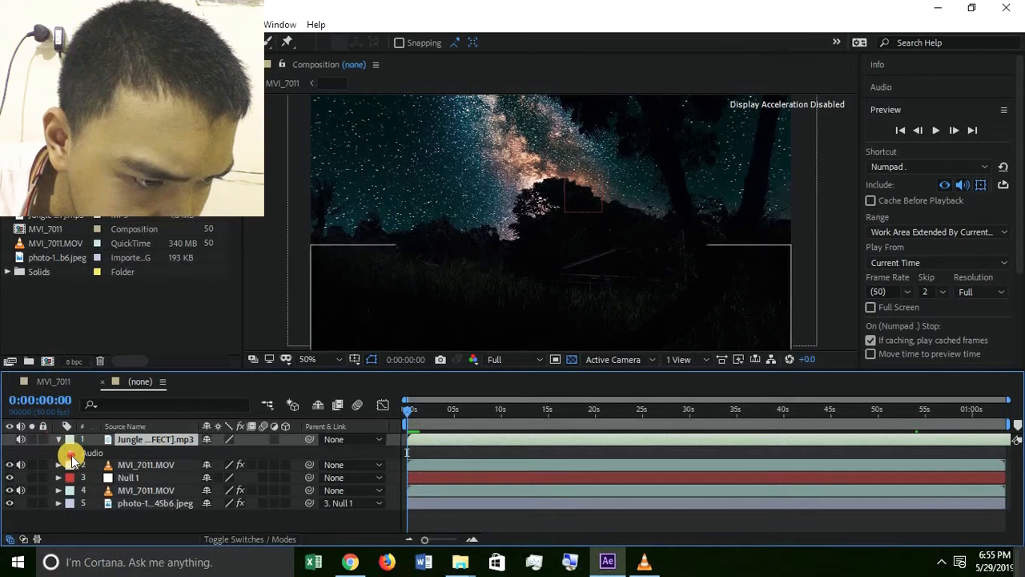
{"action": "left_click", "coordinate": [71, 453]}
{"action": "left_click", "coordinate": [84, 478]}
{"action": "left_click_drag", "start_coordinate": [211, 464], "coordinate": [292, 473]}
{"action": "left_click", "coordinate": [58, 438]}
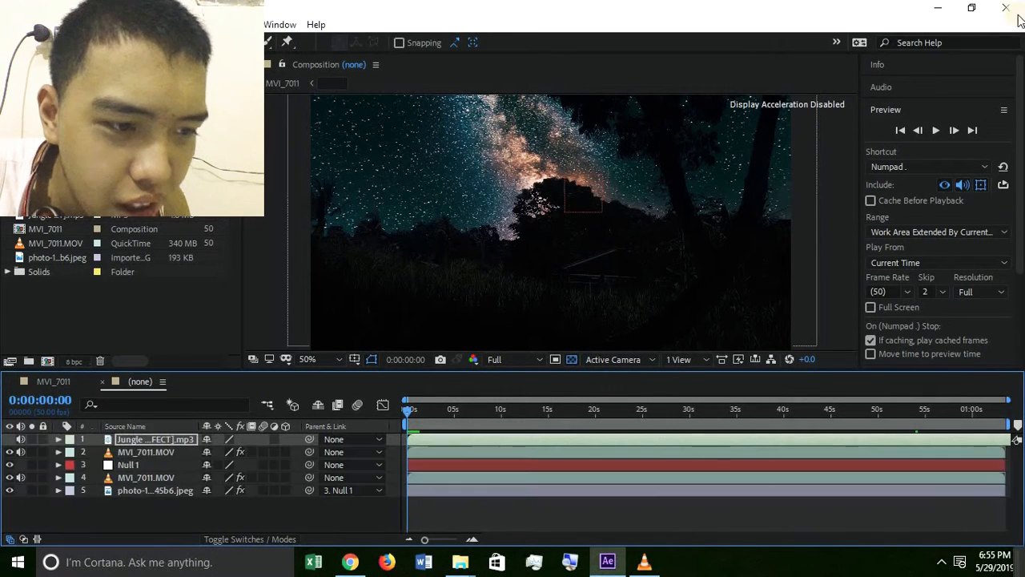
Preview the composition from the start with the adjusted jungle sound
{"action": "left_click", "coordinate": [935, 132]}
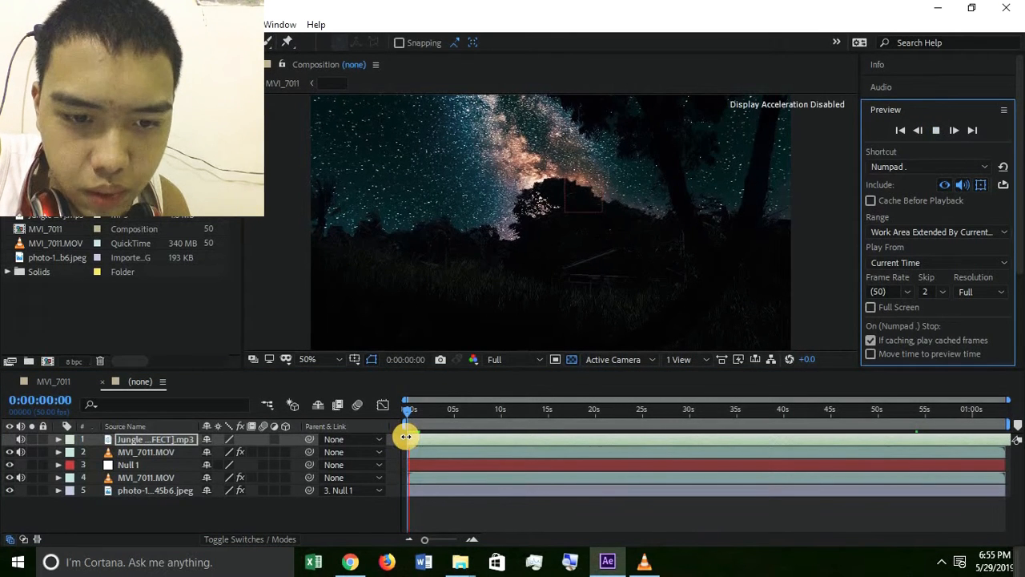
{"action": "left_click_drag", "start_coordinate": [465, 447], "coordinate": [437, 432]}
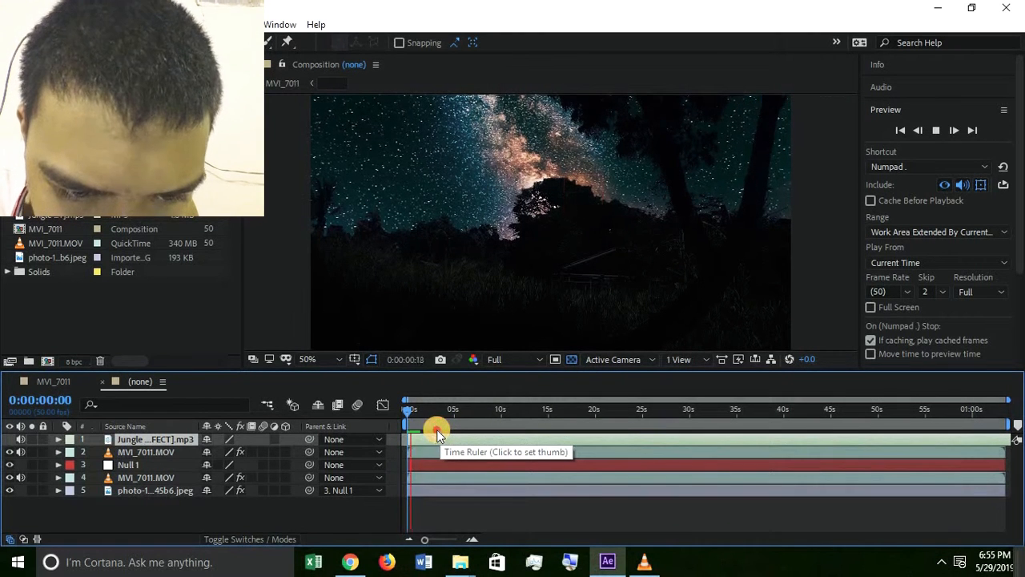
{"action": "left_click", "coordinate": [458, 436]}
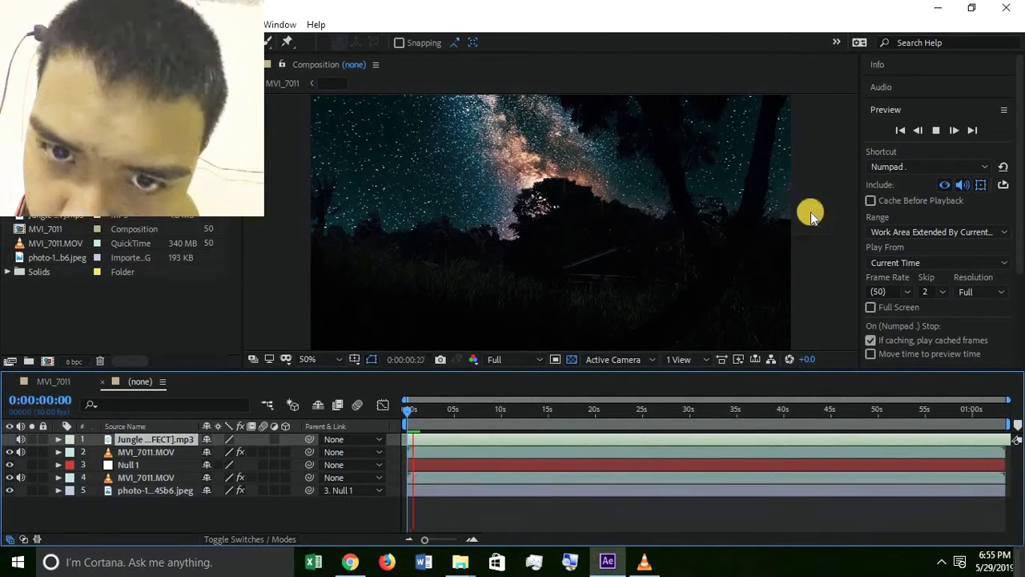
{"action": "left_click", "coordinate": [936, 131]}
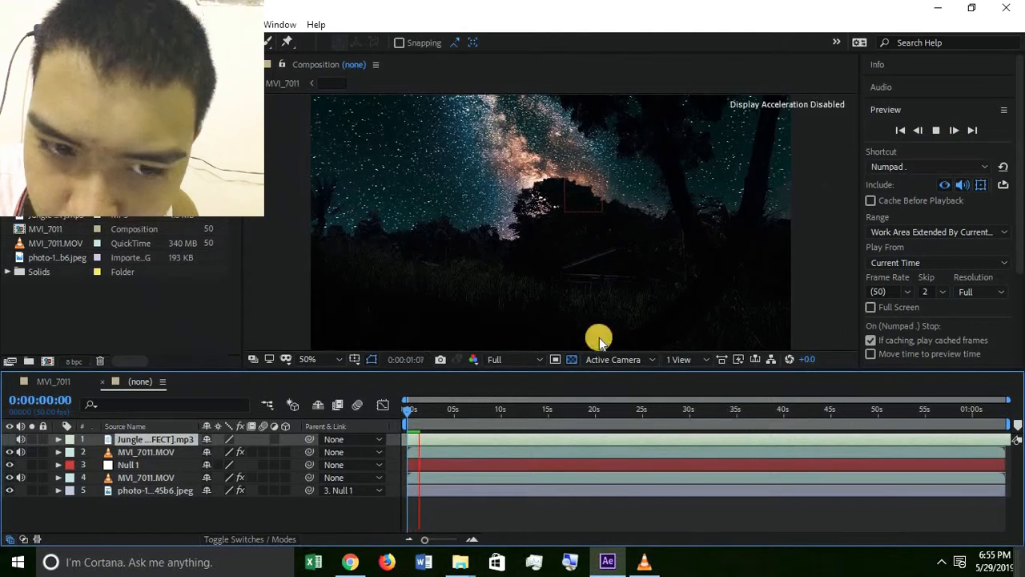
{"action": "left_click", "coordinate": [934, 130]}
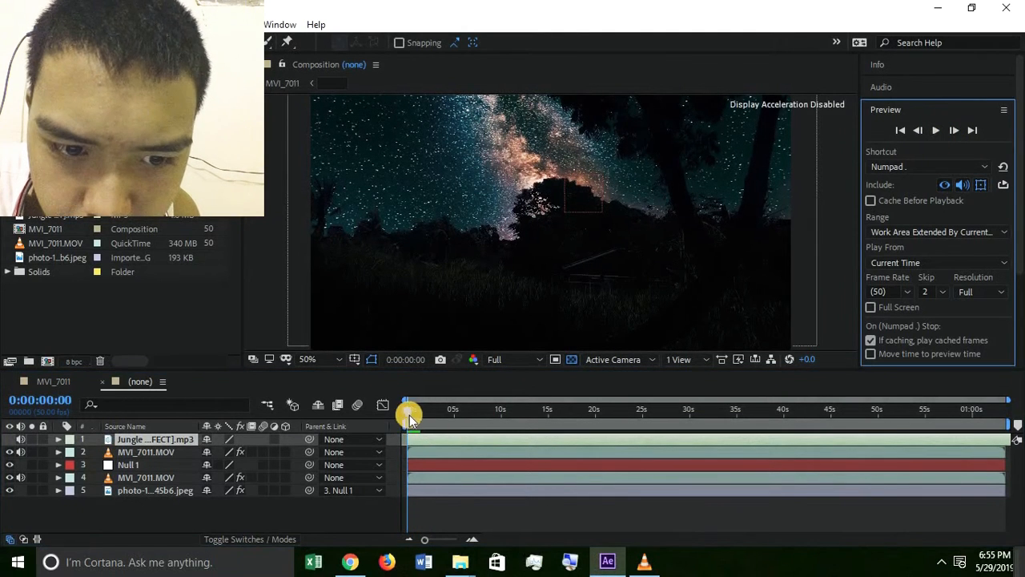
Move the current time to 0:00:11:43 and close the nested composition to return to MVI_7011
{"action": "left_click_drag", "start_coordinate": [446, 417], "coordinate": [519, 415]}
{"action": "left_click", "coordinate": [103, 383]}
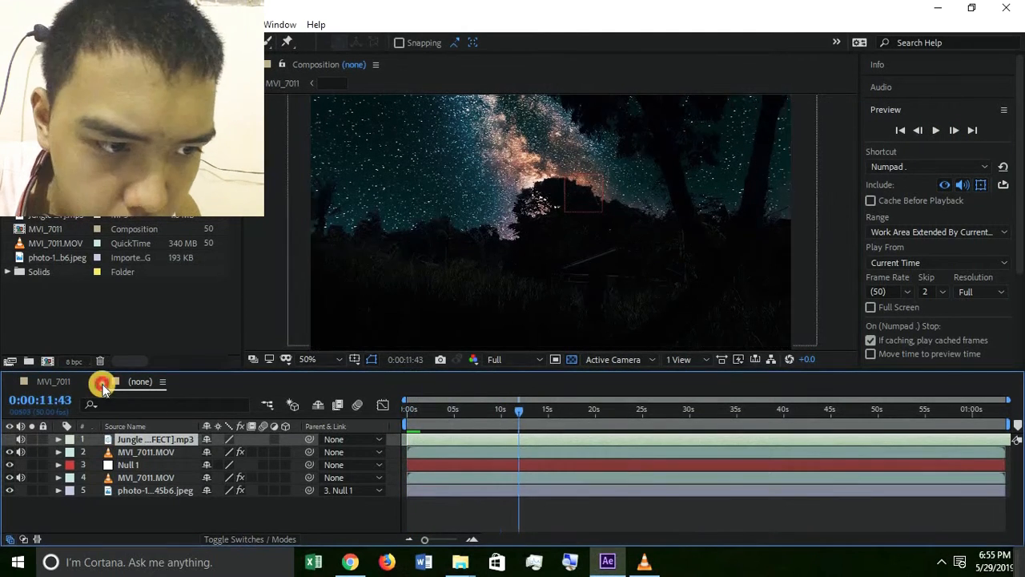
{"action": "left_click_drag", "start_coordinate": [184, 120], "coordinate": [945, 120]}
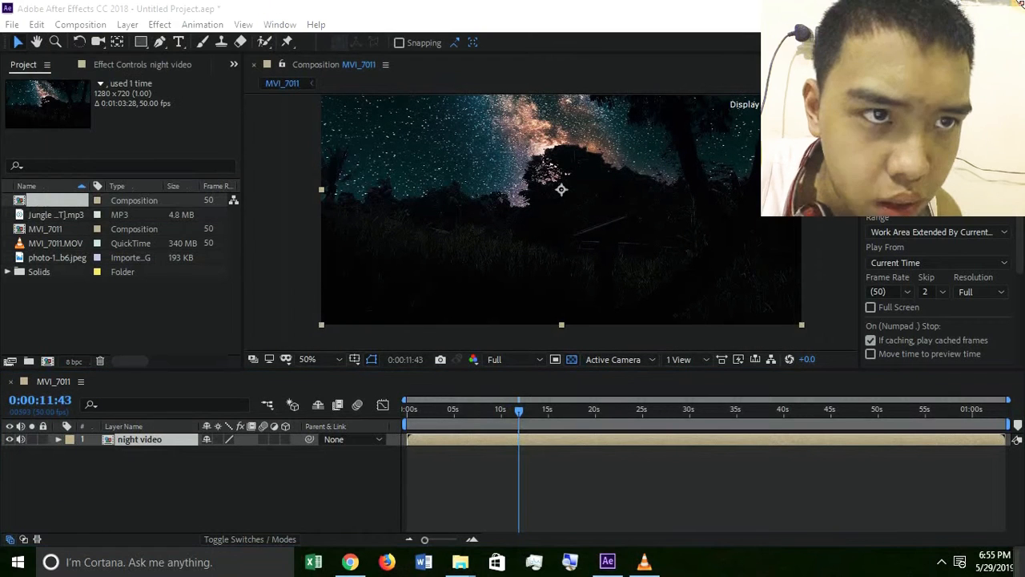
Add an adjustment layer above the night video layer
{"action": "left_click", "coordinate": [145, 26]}
{"action": "left_click", "coordinate": [128, 26]}
{"action": "left_click", "coordinate": [129, 26]}
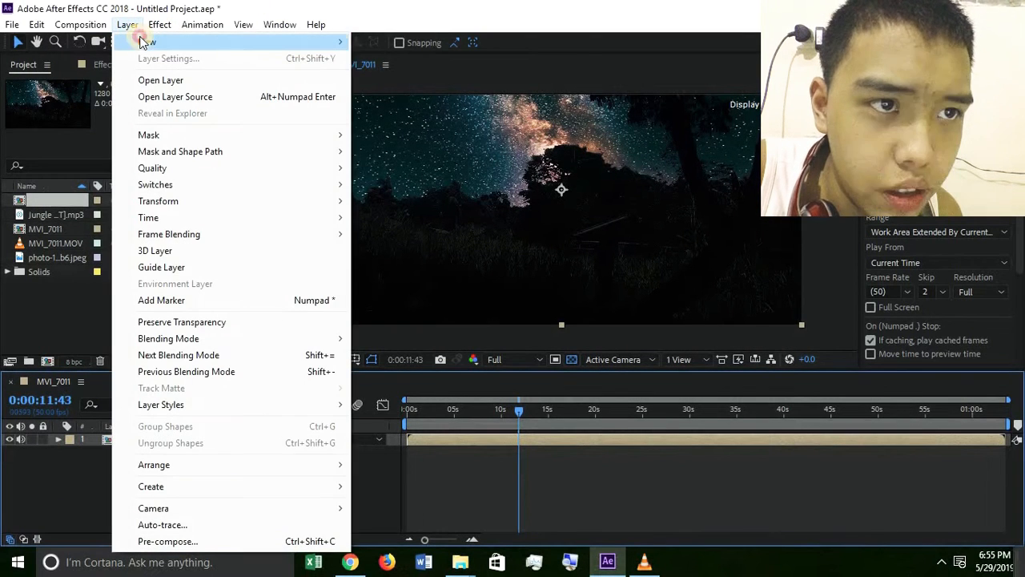
{"action": "mouse_move", "coordinate": [213, 43]}
{"action": "left_click", "coordinate": [459, 140]}
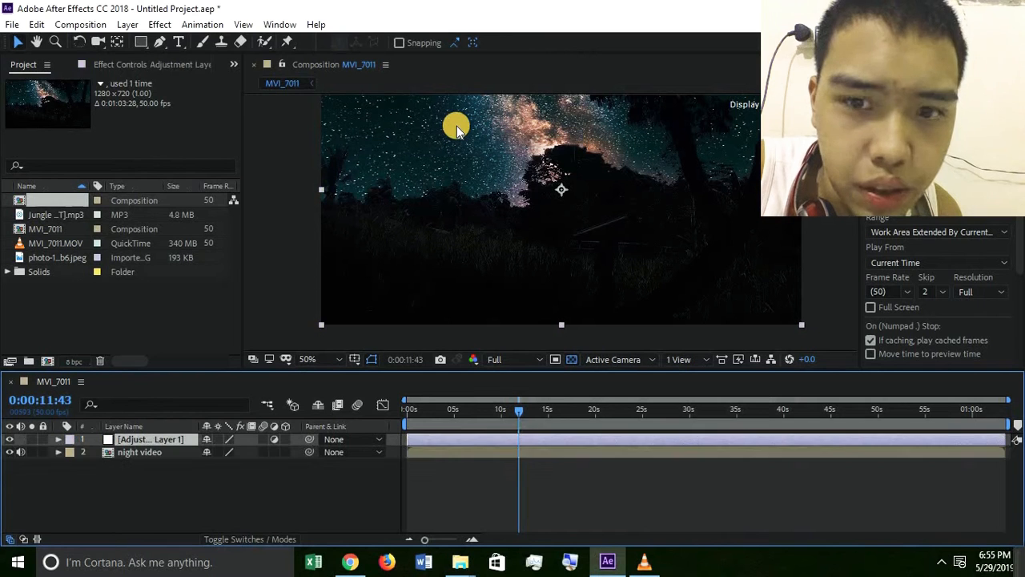
Apply the Curves effect to the adjustment layer, add a midpoint to its RGB curve, and collapse the effect
{"action": "left_click", "coordinate": [160, 24]}
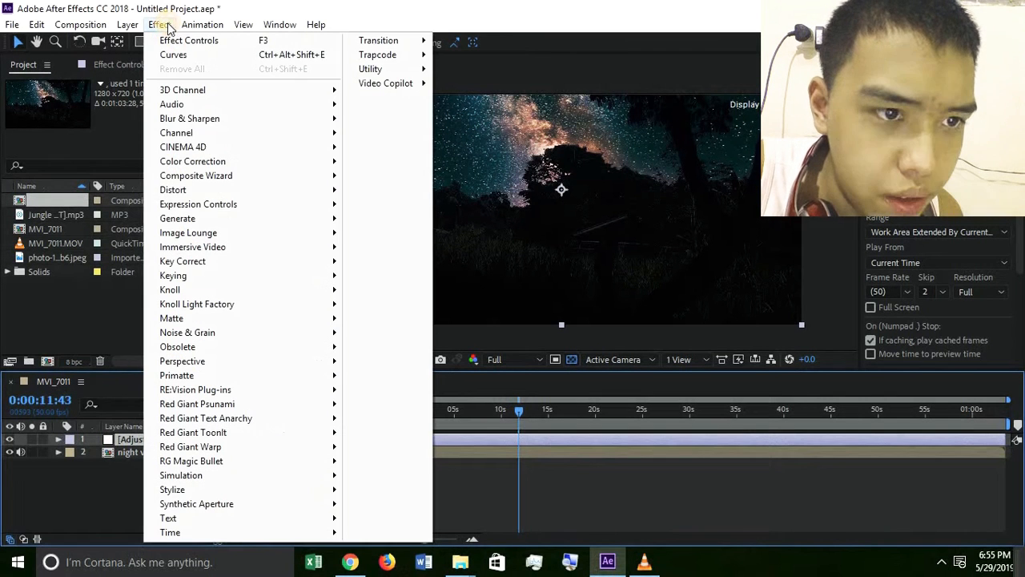
{"action": "mouse_move", "coordinate": [250, 164]}
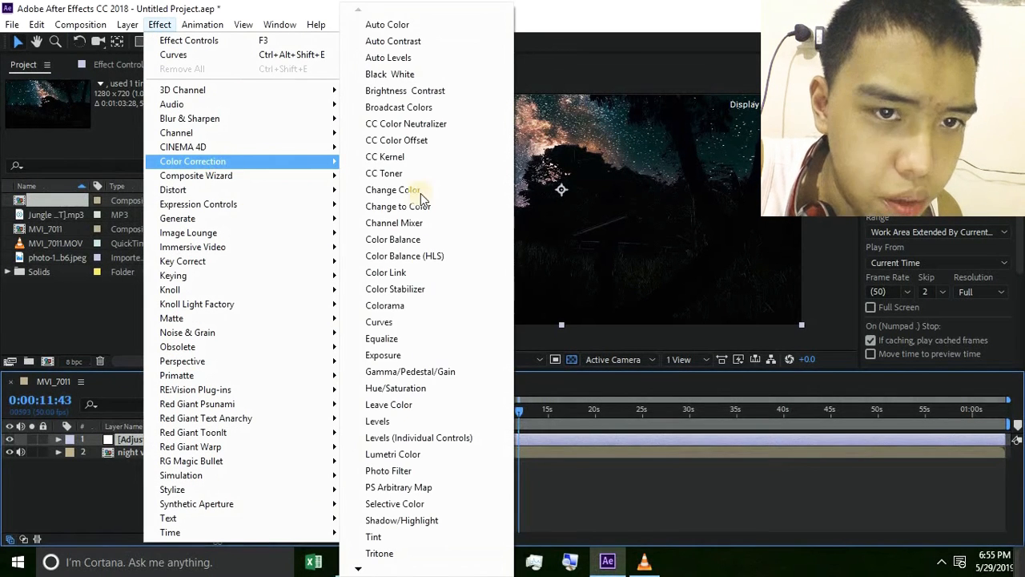
{"action": "left_click", "coordinate": [403, 321]}
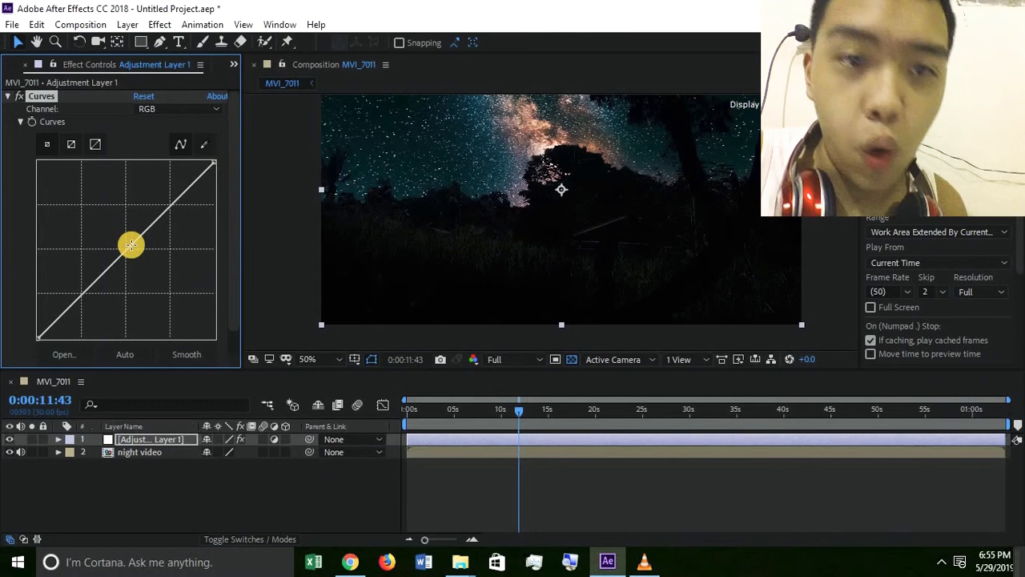
{"action": "mouse_move", "coordinate": [137, 251]}
{"action": "left_mouse_down"}
{"action": "mouse_move", "coordinate": [130, 238]}
{"action": "mouse_move", "coordinate": [134, 249]}
{"action": "left_mouse_up"}
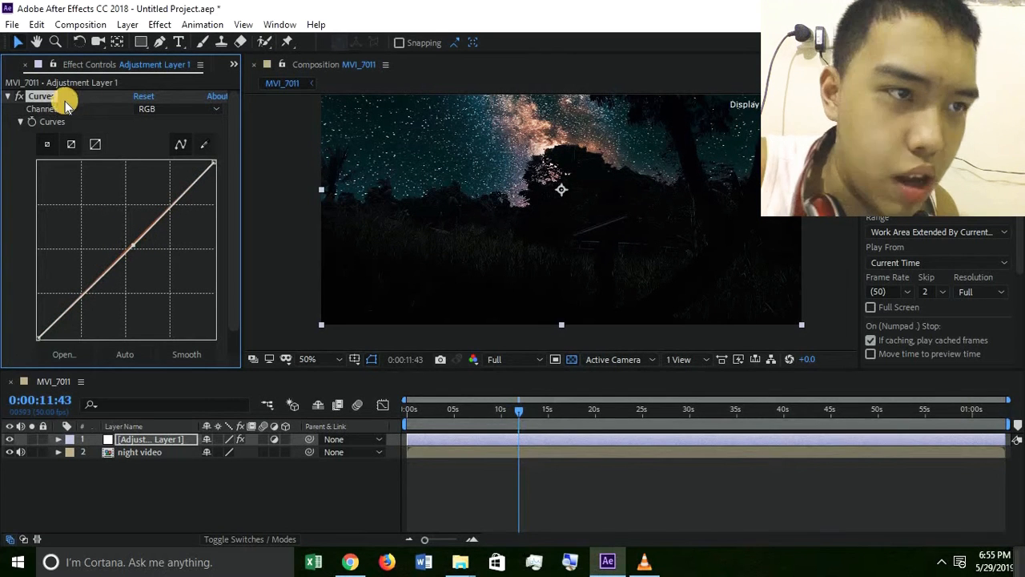
{"action": "left_click", "coordinate": [7, 97]}
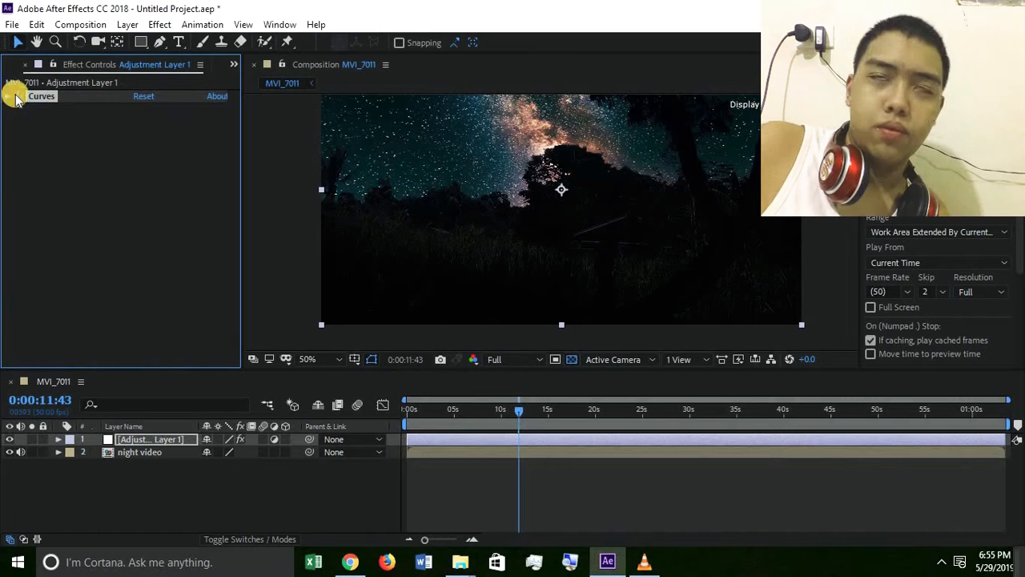
Apply the Motion Tile effect to the adjustment layer
{"action": "left_click", "coordinate": [160, 25]}
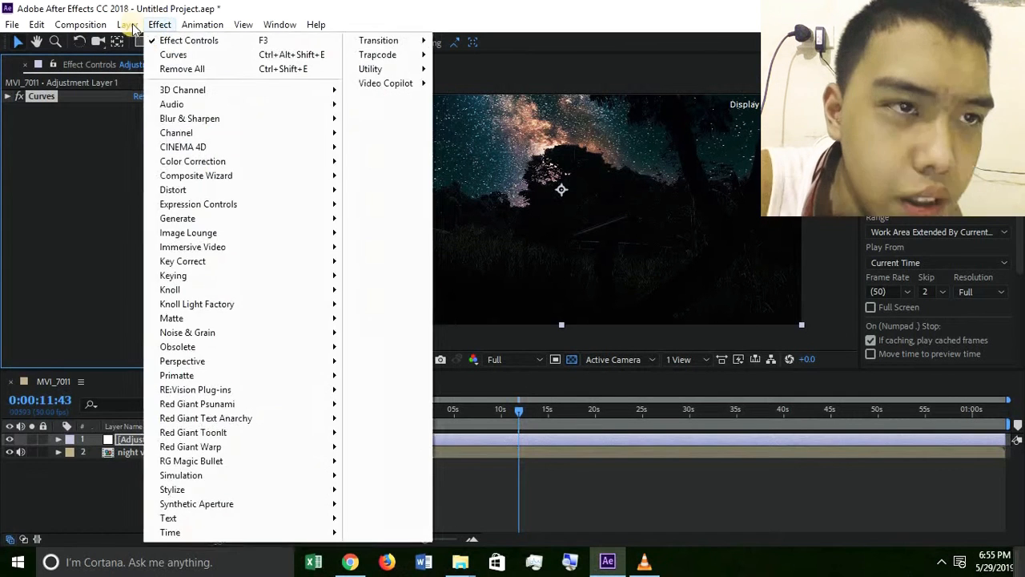
{"action": "mouse_move", "coordinate": [133, 25]}
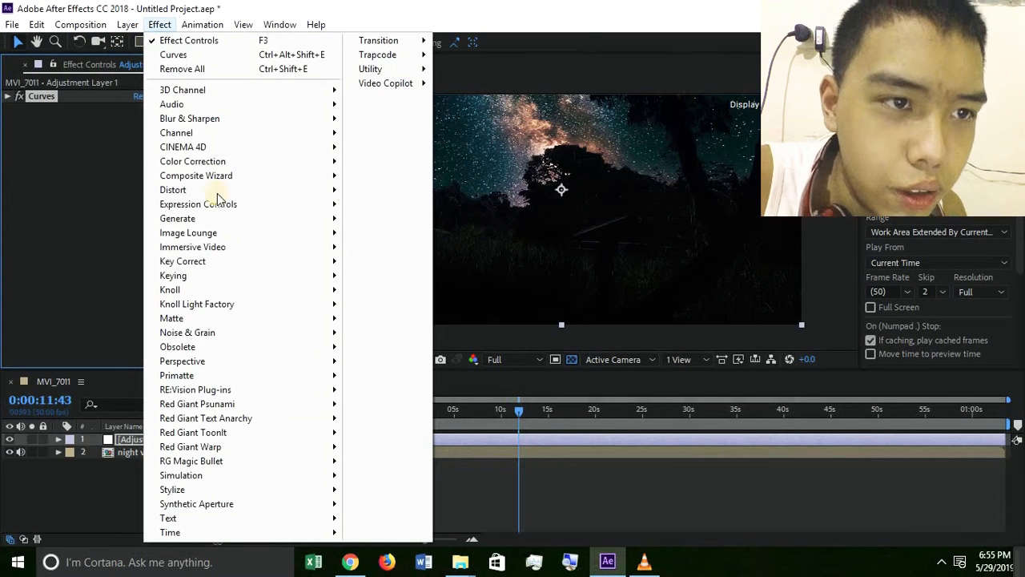
{"action": "mouse_move", "coordinate": [255, 250]}
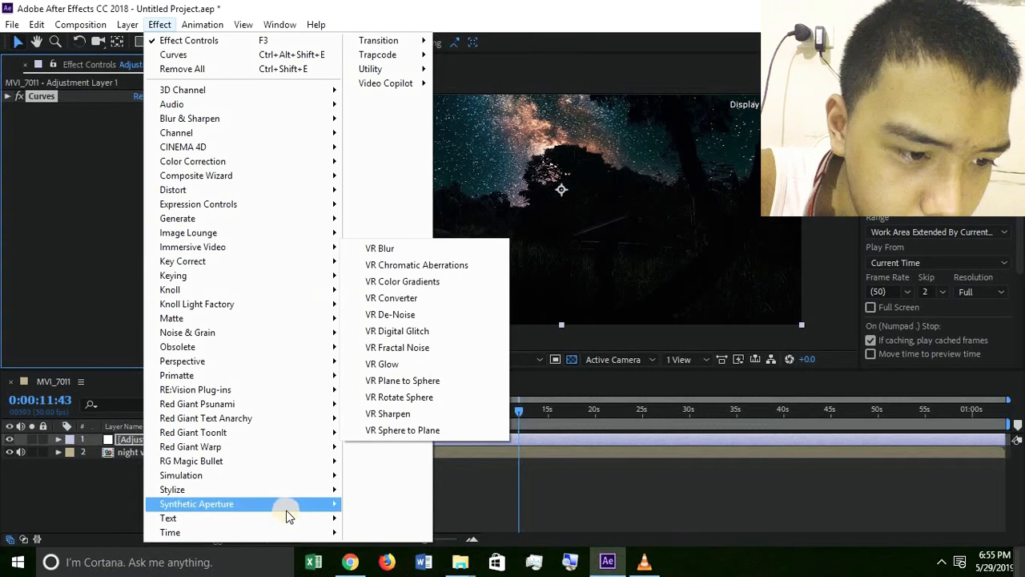
{"action": "mouse_move", "coordinate": [265, 489]}
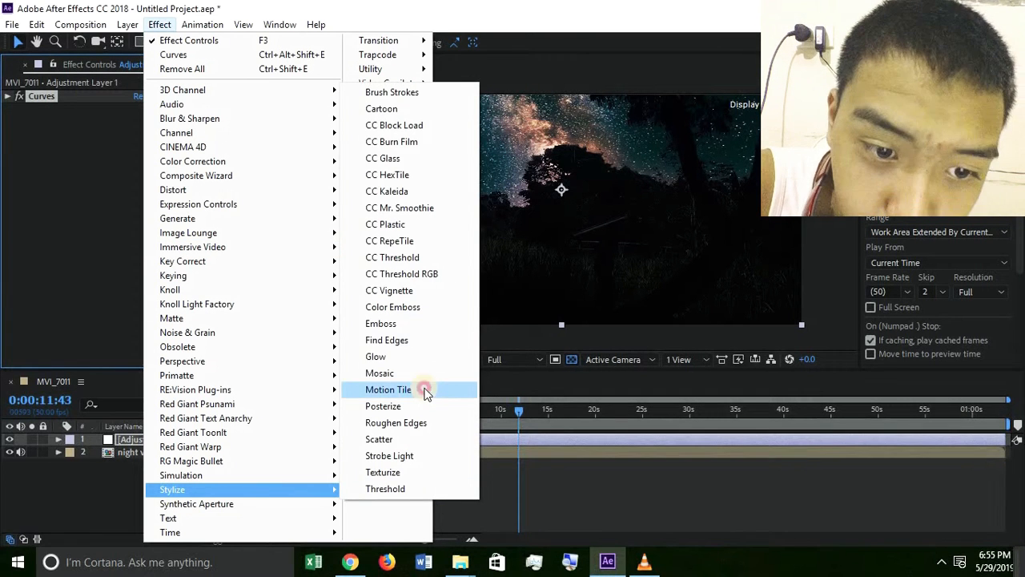
{"action": "left_click", "coordinate": [425, 389]}
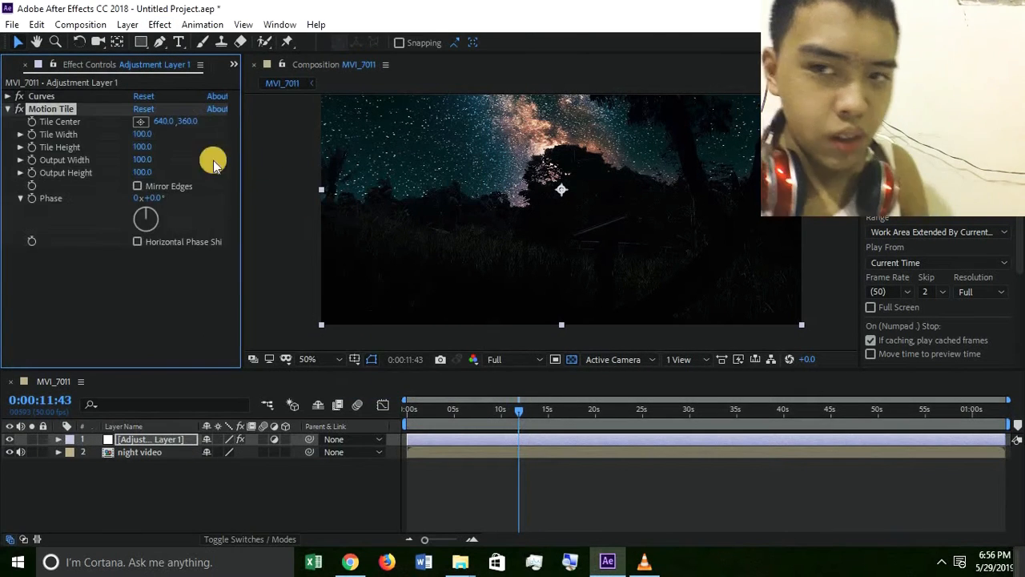
Try different Motion Tile size values on the adjustment layer, including an output height of 70
{"action": "left_click_drag", "start_coordinate": [133, 160], "coordinate": [146, 162]}
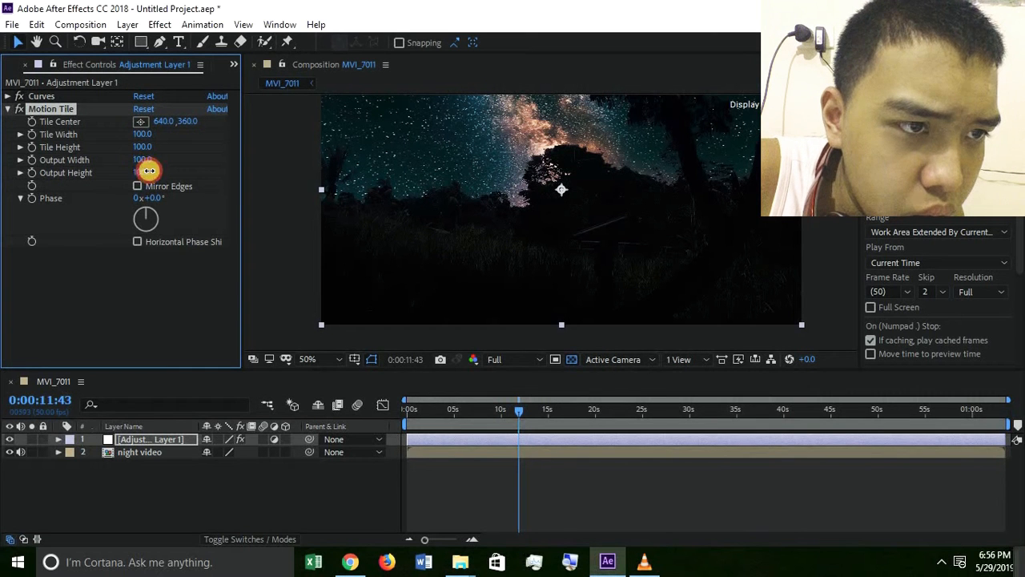
{"action": "scroll", "coordinate": [475, 222], "scroll_direction": "up", "scroll_amount": 1}
{"action": "left_click_drag", "start_coordinate": [474, 223], "coordinate": [456, 250]}
{"action": "scroll", "coordinate": [454, 247], "scroll_direction": "down", "scroll_amount": 2}
{"action": "scroll", "coordinate": [453, 243], "scroll_direction": "up", "scroll_amount": 1}
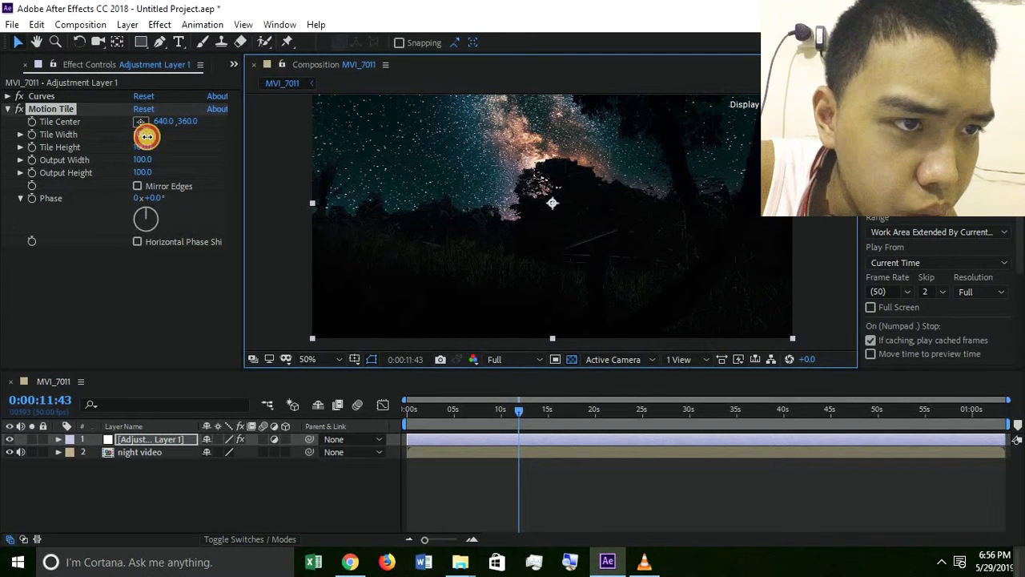
{"action": "left_click_drag", "start_coordinate": [145, 136], "coordinate": [152, 138]}
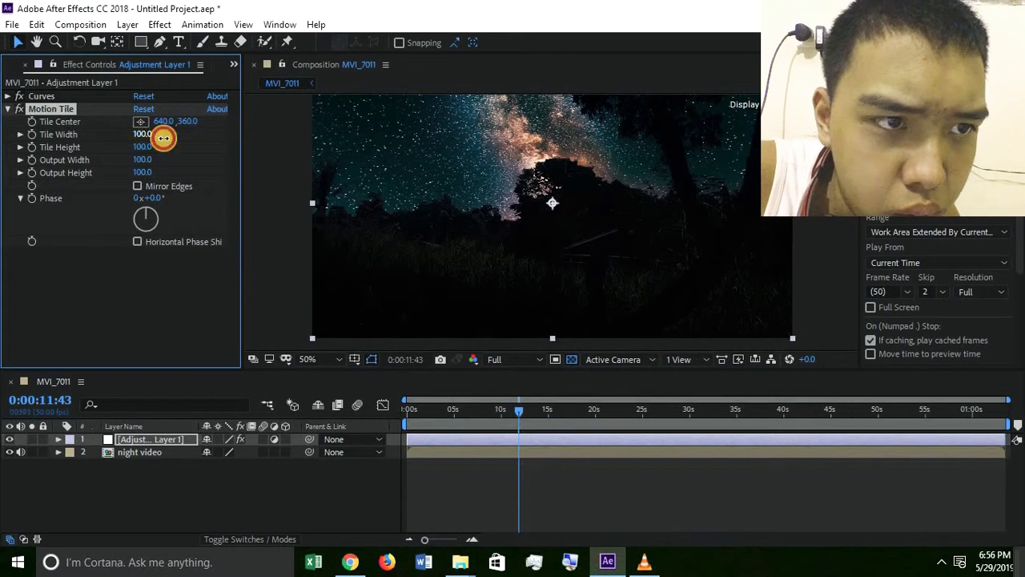
{"action": "left_click_drag", "start_coordinate": [135, 141], "coordinate": [151, 159]}
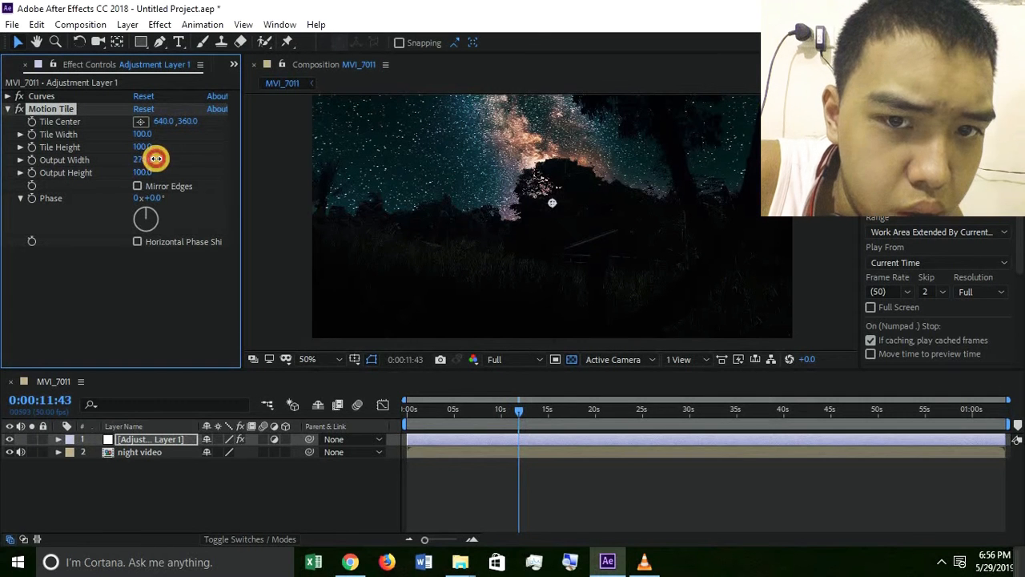
{"action": "left_click_drag", "start_coordinate": [140, 170], "coordinate": [207, 185]}
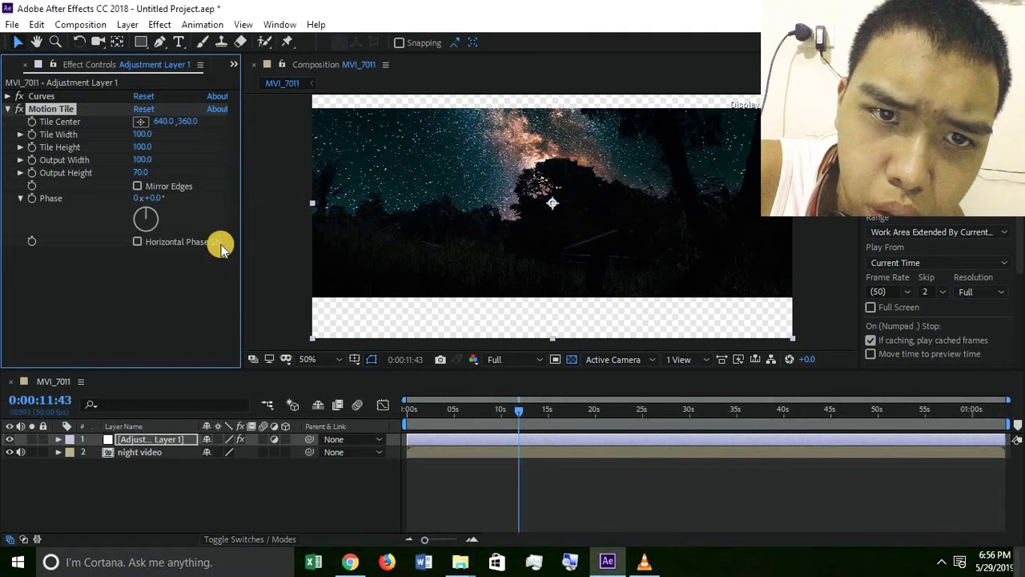
Remove the Motion Tile effect from the adjustment layer
{"action": "left_click", "coordinate": [9, 110]}
{"action": "left_click", "coordinate": [116, 41]}
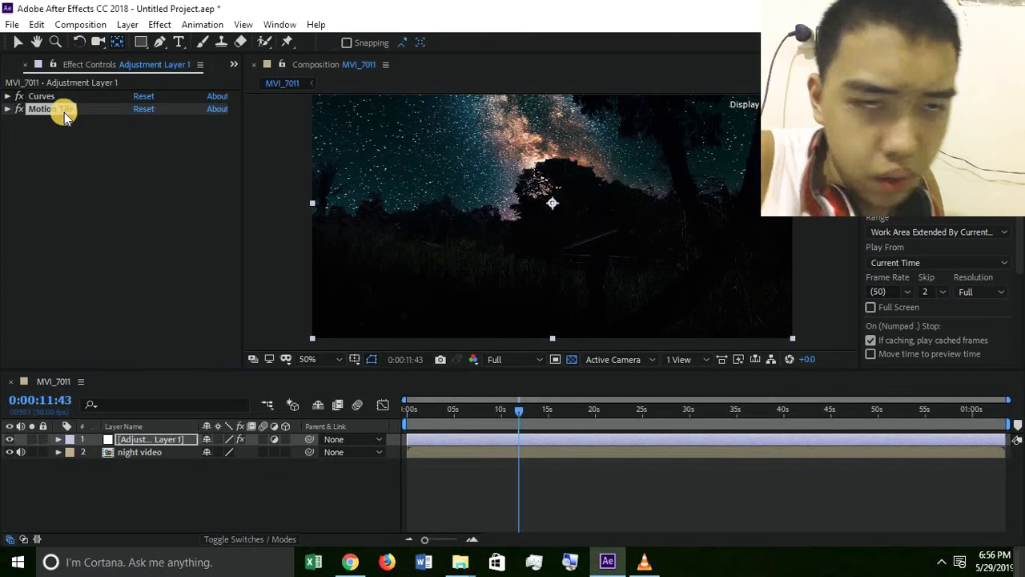
{"action": "key", "text": "Delete"}
Add a black 1280 × 720 px solid above the adjustment layer
{"action": "left_click", "coordinate": [127, 24]}
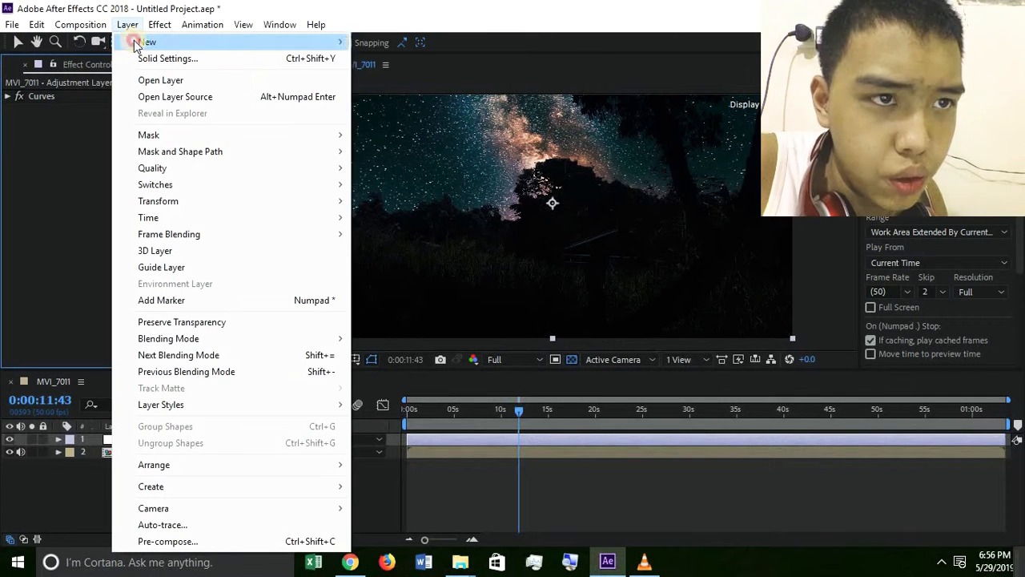
{"action": "mouse_move", "coordinate": [146, 42]}
{"action": "left_click", "coordinate": [395, 58]}
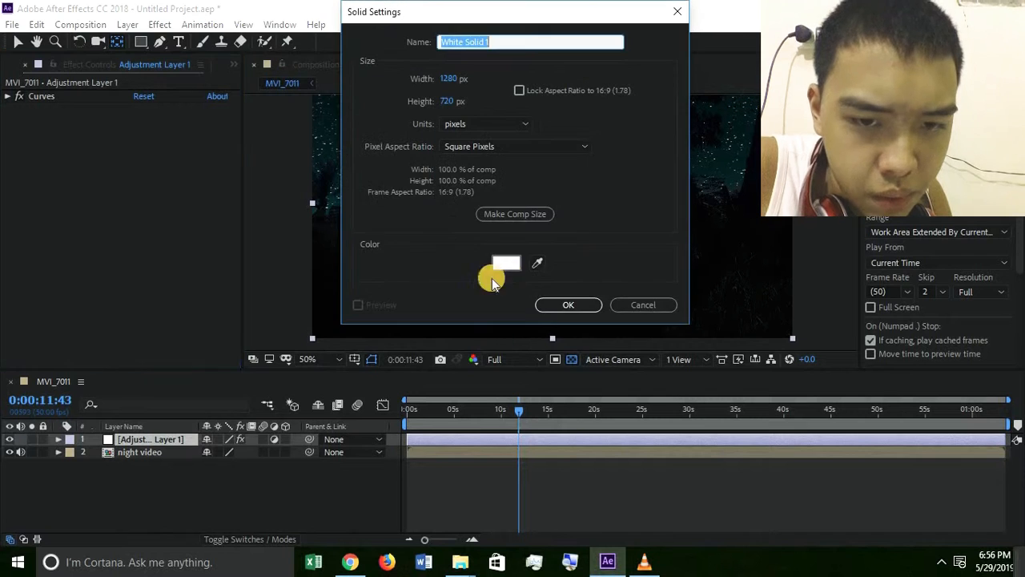
{"action": "left_click", "coordinate": [513, 264]}
{"action": "left_click", "coordinate": [359, 352]}
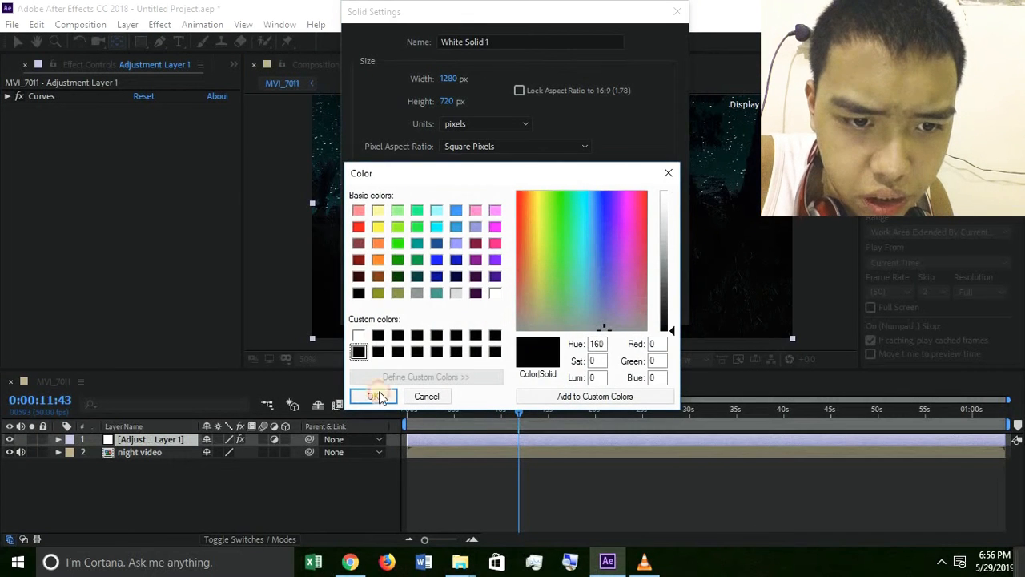
{"action": "key", "text": "Return"}
{"action": "left_click", "coordinate": [573, 302]}
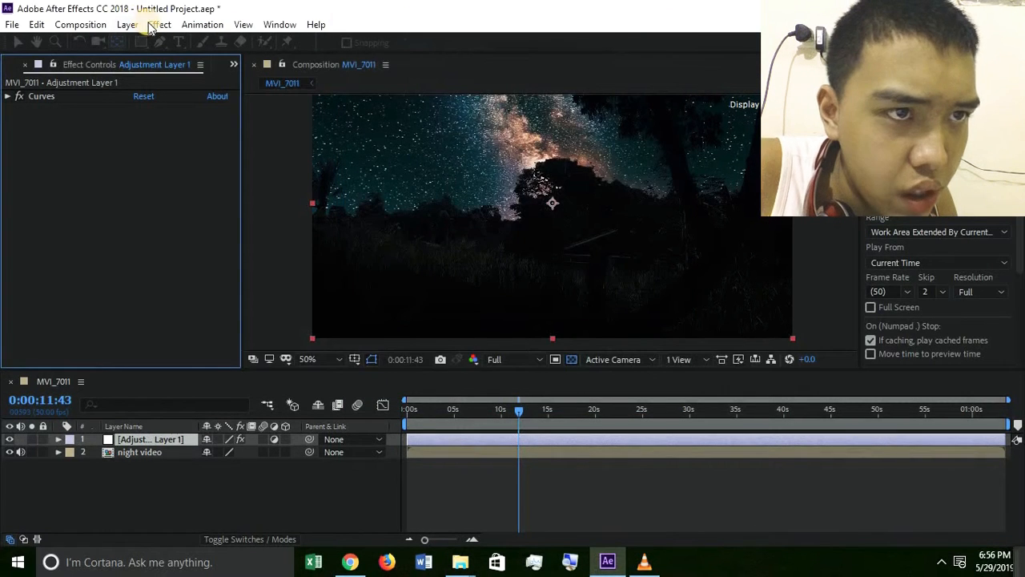
Try the Motion Tile effect on the black solid and undo it
{"action": "left_click", "coordinate": [149, 25]}
{"action": "mouse_move", "coordinate": [250, 490]}
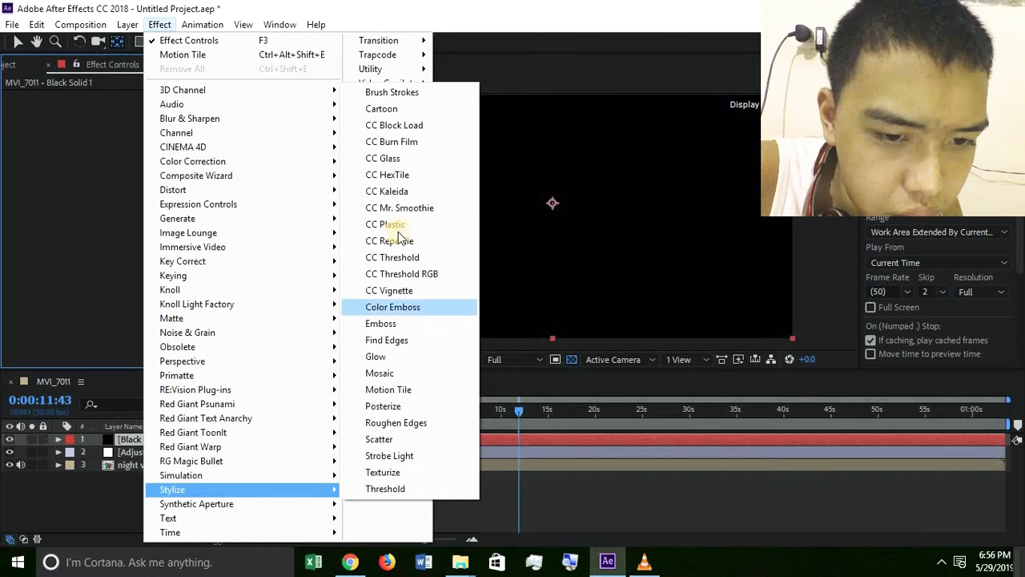
{"action": "left_click", "coordinate": [417, 391]}
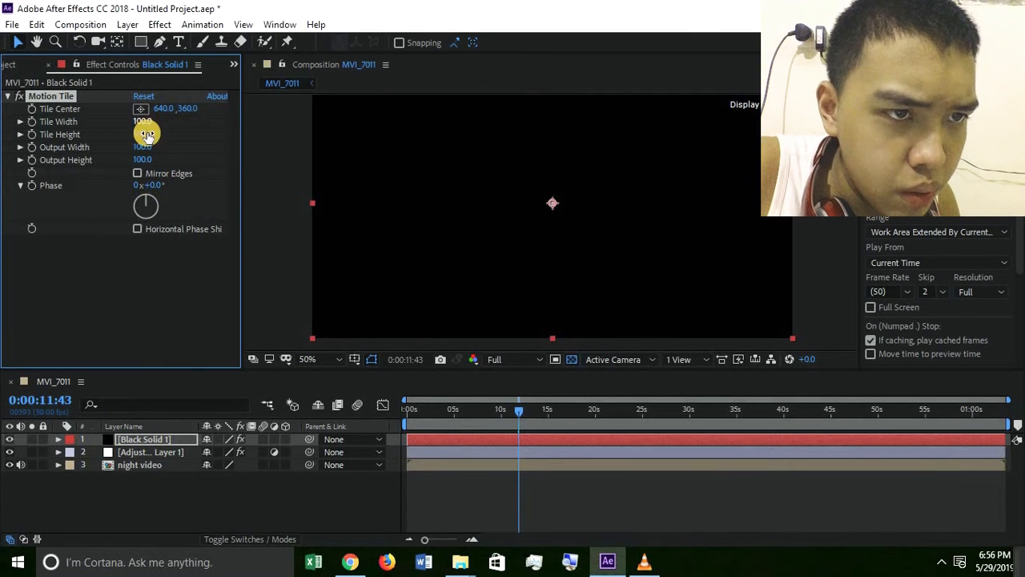
{"action": "left_click_drag", "start_coordinate": [135, 133], "coordinate": [147, 152]}
{"action": "key", "text": "ctrl+z"}
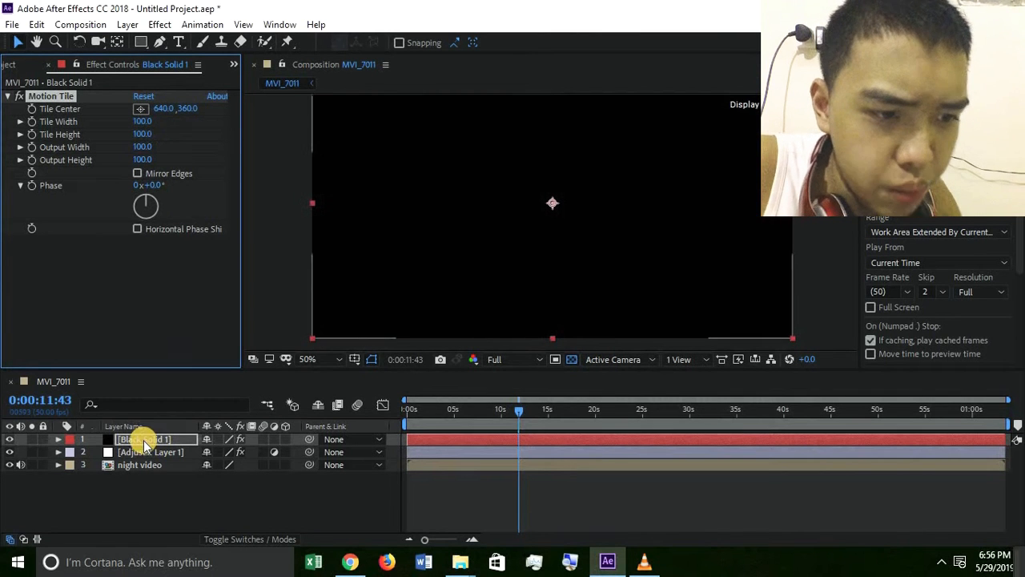
{"action": "key", "text": "ctrl+z"}
{"action": "left_click", "coordinate": [144, 441]}
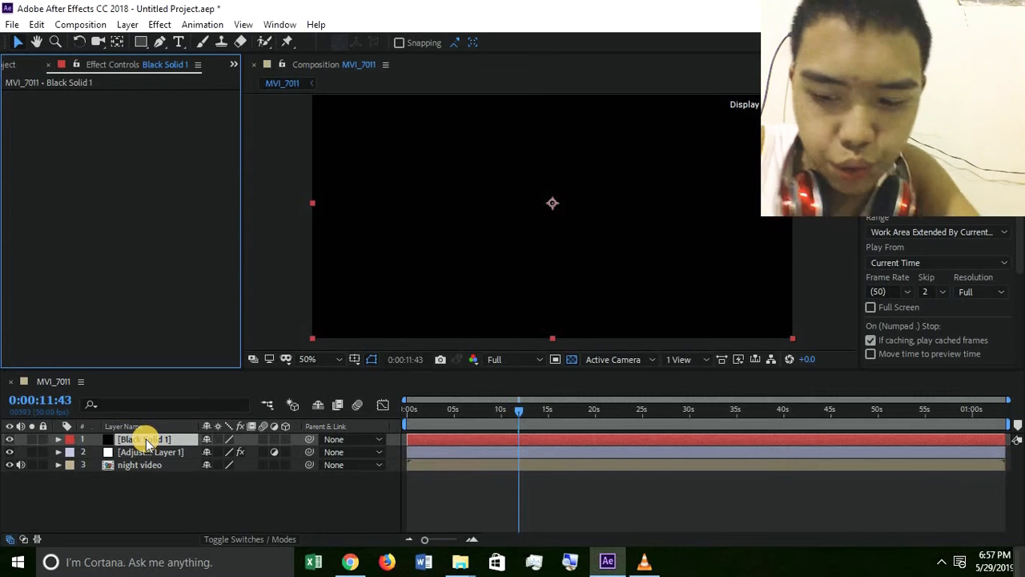
Apply the Motion Tile effect to the night video layer and delete the black solid
{"action": "left_click", "coordinate": [148, 467]}
{"action": "left_click", "coordinate": [159, 24]}
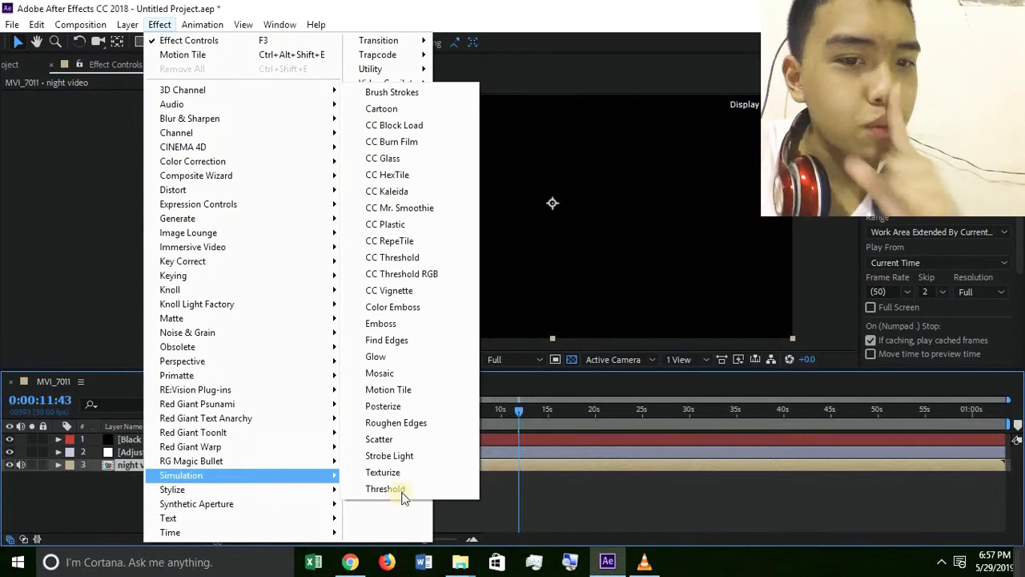
{"action": "mouse_move", "coordinate": [285, 483]}
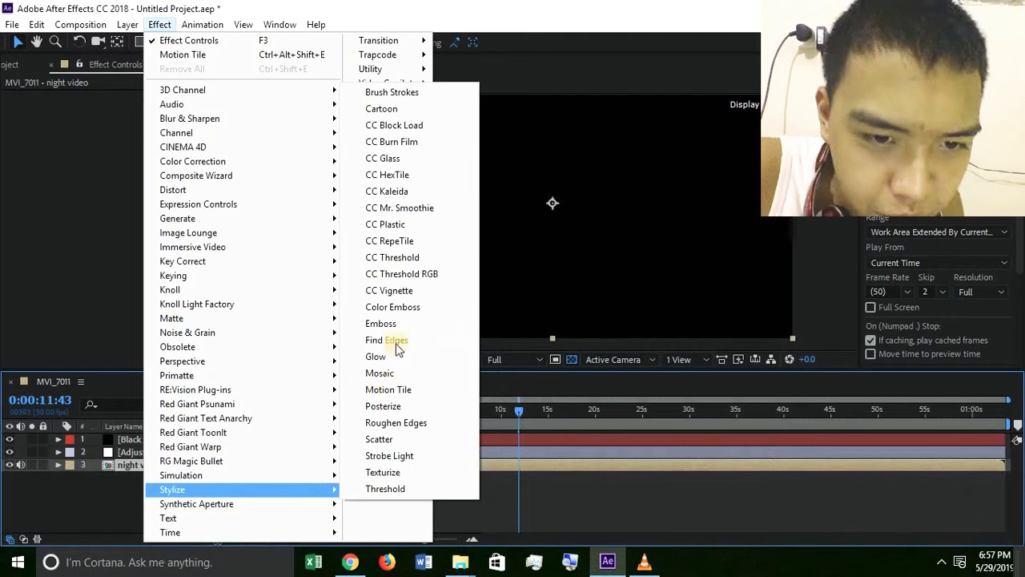
{"action": "left_click", "coordinate": [391, 389]}
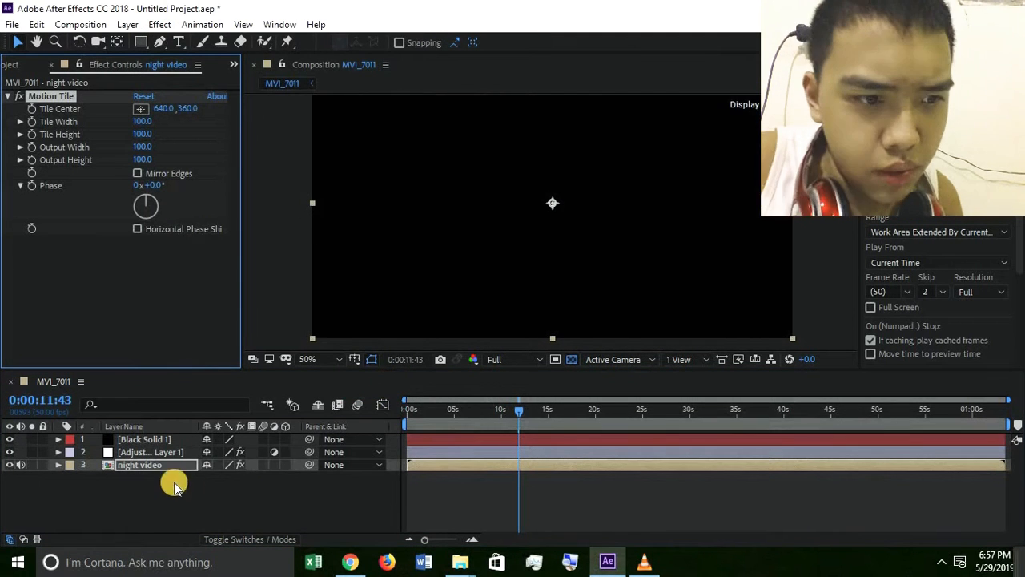
{"action": "left_click", "coordinate": [147, 439]}
{"action": "key", "text": "Delete"}
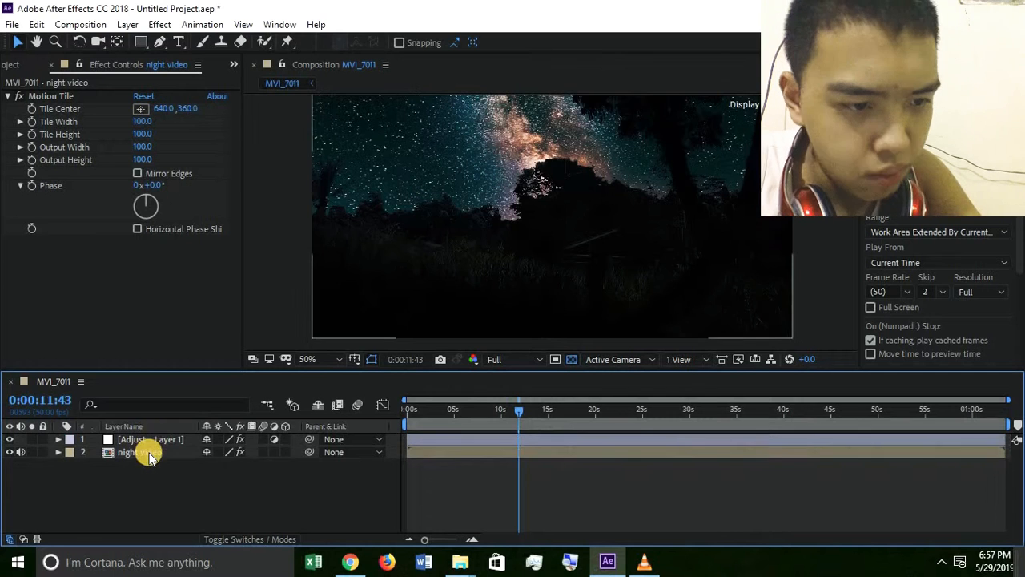
Try a narrower Motion Tile output width on the night video layer, and turn off the transparency grid
{"action": "left_click", "coordinate": [143, 119]}
{"action": "left_click_drag", "start_coordinate": [142, 123], "coordinate": [151, 150]}
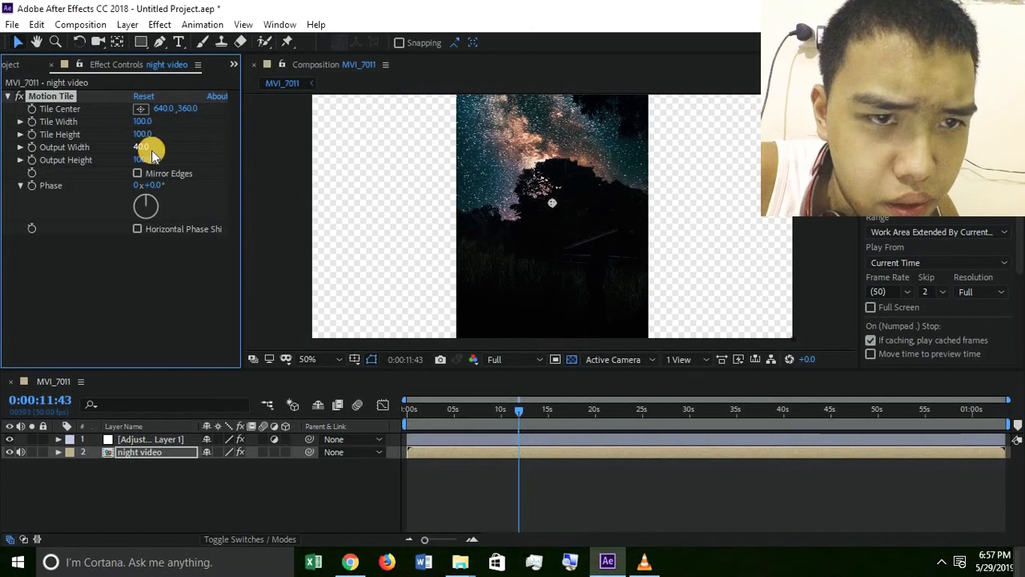
{"action": "left_click", "coordinate": [142, 159]}
{"action": "left_click", "coordinate": [574, 359]}
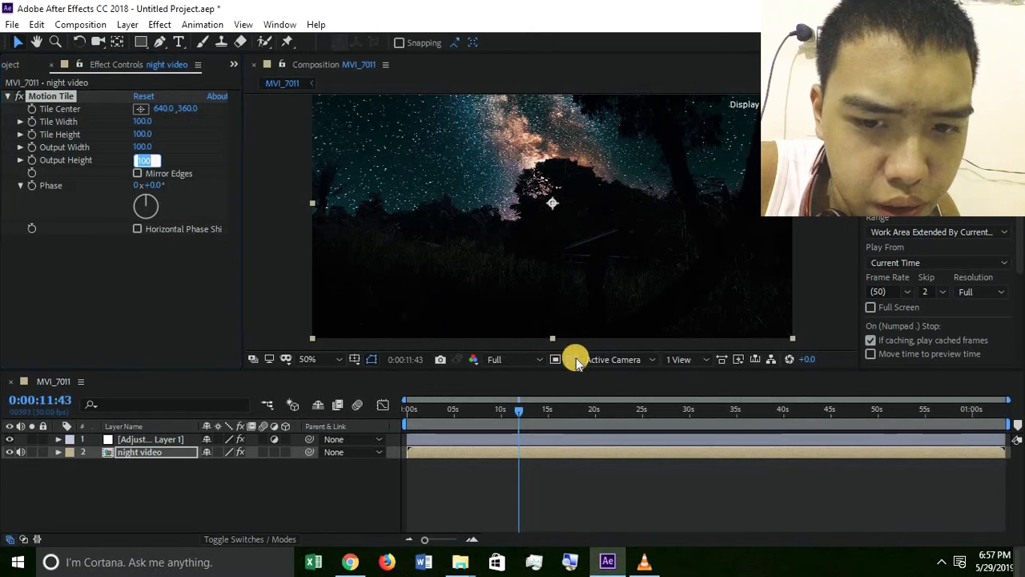
Set the Motion Tile output height of the night video layer to 76
{"action": "left_click_drag", "start_coordinate": [134, 159], "coordinate": [135, 160]}
{"action": "left_click_drag", "start_coordinate": [490, 185], "coordinate": [453, 229]}
{"action": "scroll", "coordinate": [451, 196], "scroll_direction": "down", "scroll_amount": 2}
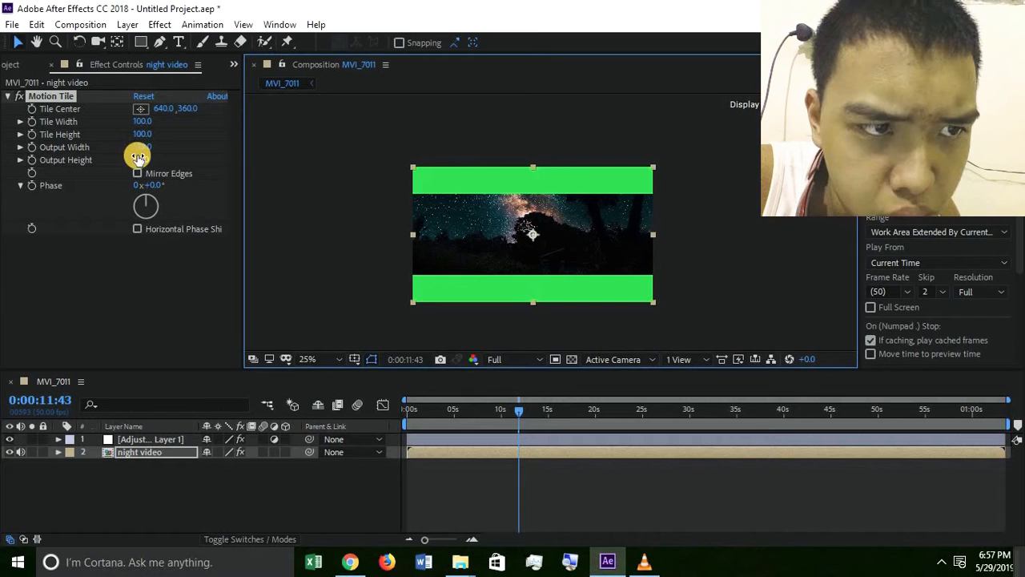
{"action": "left_click_drag", "start_coordinate": [142, 158], "coordinate": [146, 160]}
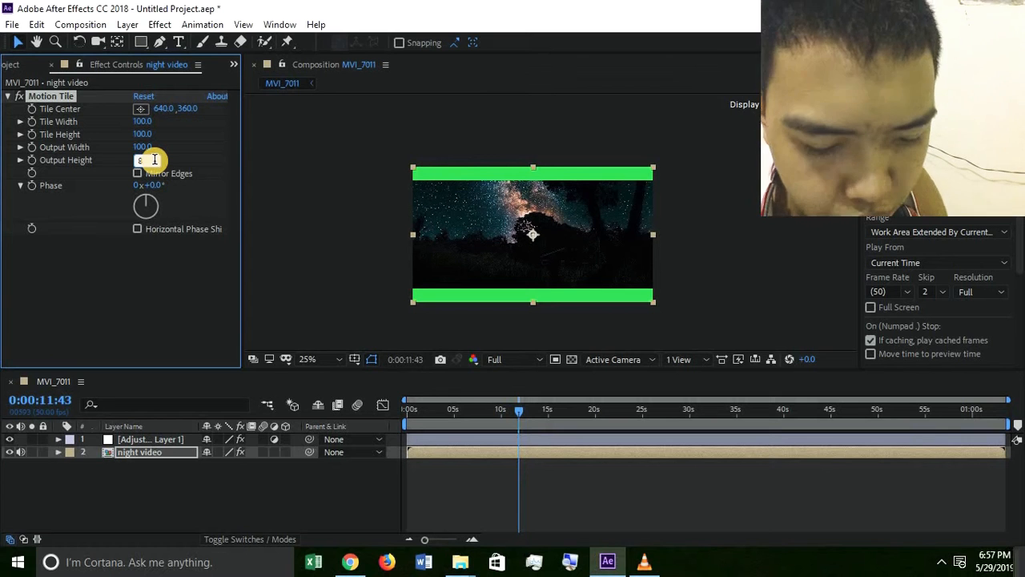
{"action": "left_click", "coordinate": [141, 161]}
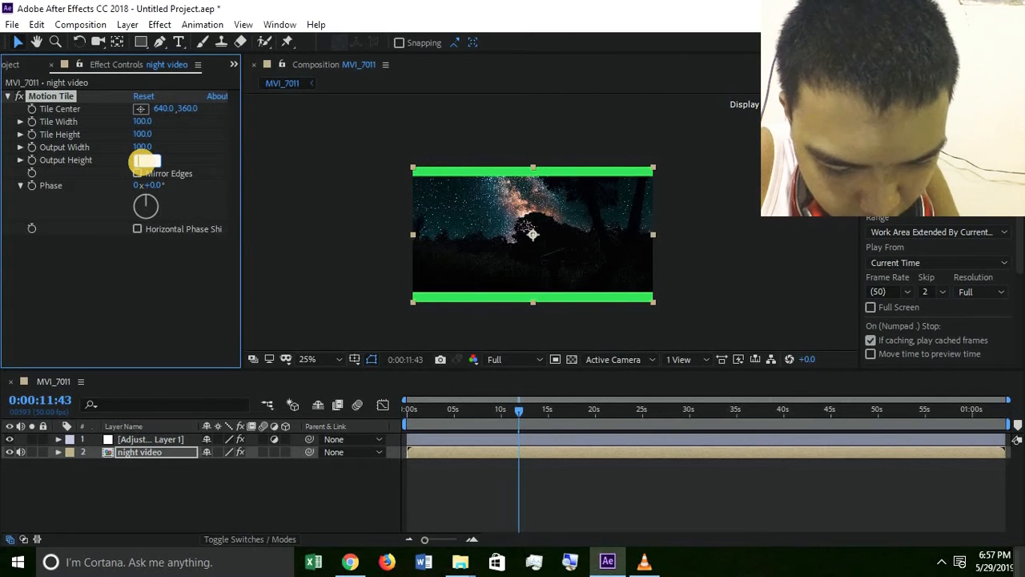
{"action": "type", "text": "76"}
{"action": "key", "text": "Return"}
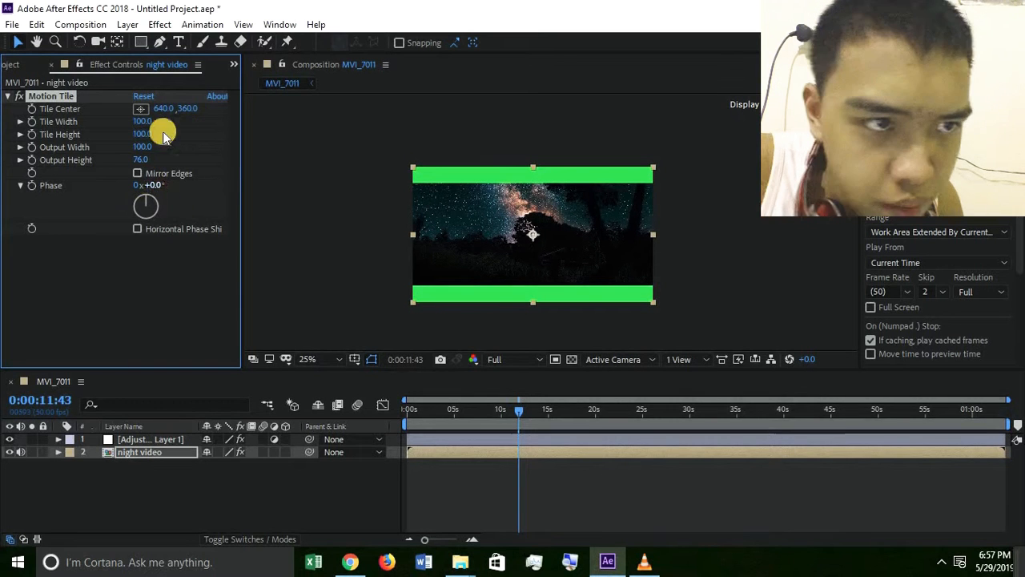
Change the background color of the MVI_7011 composition to black
{"action": "left_click", "coordinate": [92, 25]}
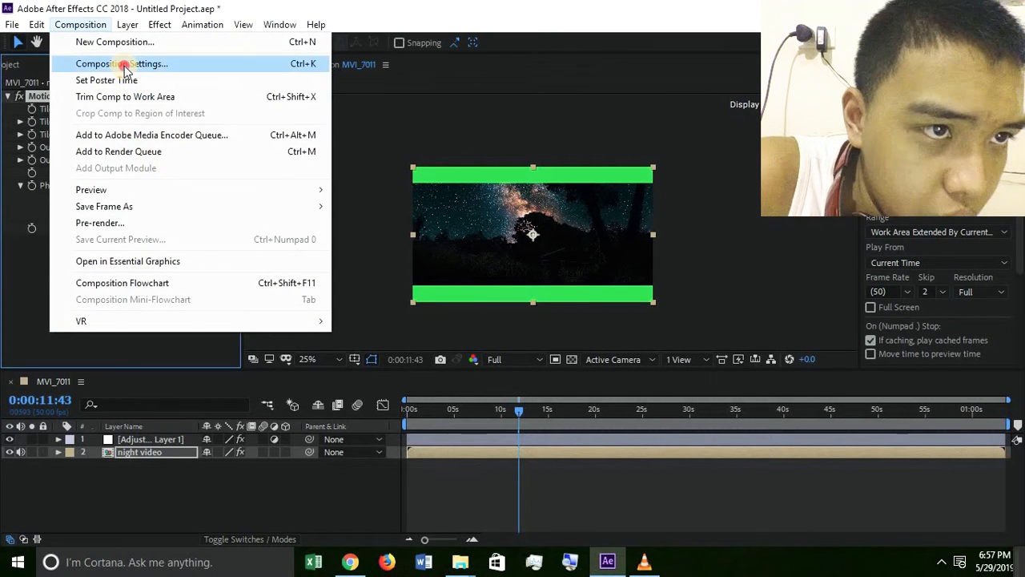
{"action": "left_click", "coordinate": [393, 306]}
{"action": "key", "text": "ctrl+k"}
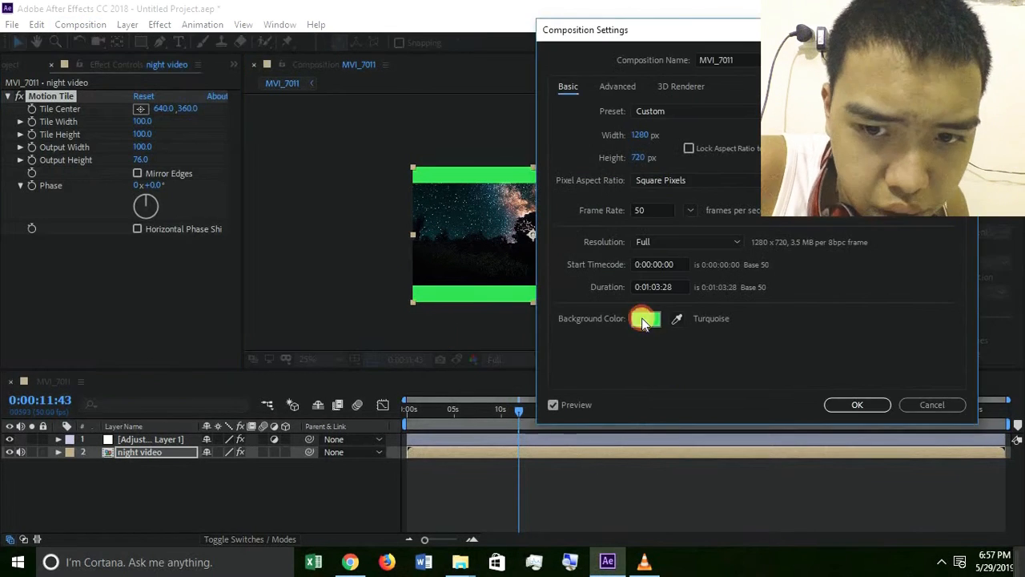
{"action": "left_click", "coordinate": [646, 318]}
{"action": "left_click", "coordinate": [378, 351]}
{"action": "left_click", "coordinate": [373, 397]}
{"action": "left_click", "coordinate": [847, 404]}
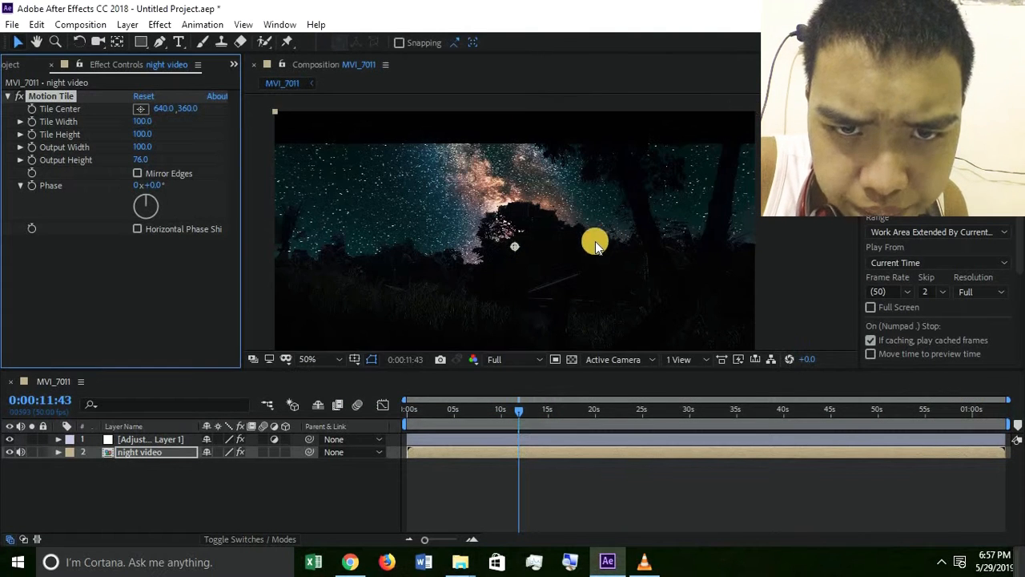
Fit the whole composition in the viewer and preview the night scene's playback from about 20 seconds
{"action": "left_click", "coordinate": [313, 359]}
{"action": "left_click", "coordinate": [335, 108]}
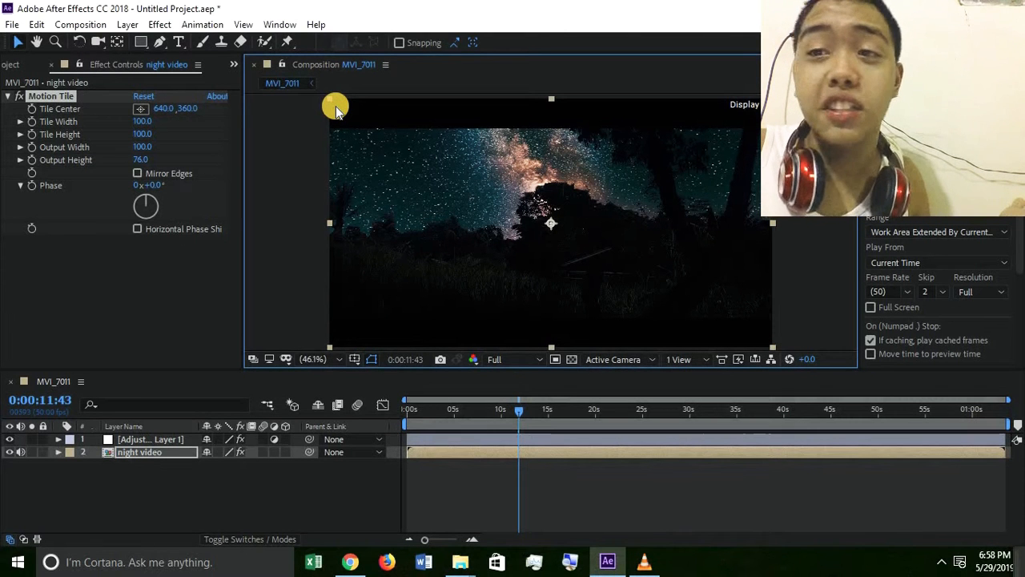
{"action": "left_click_drag", "start_coordinate": [536, 415], "coordinate": [601, 425]}
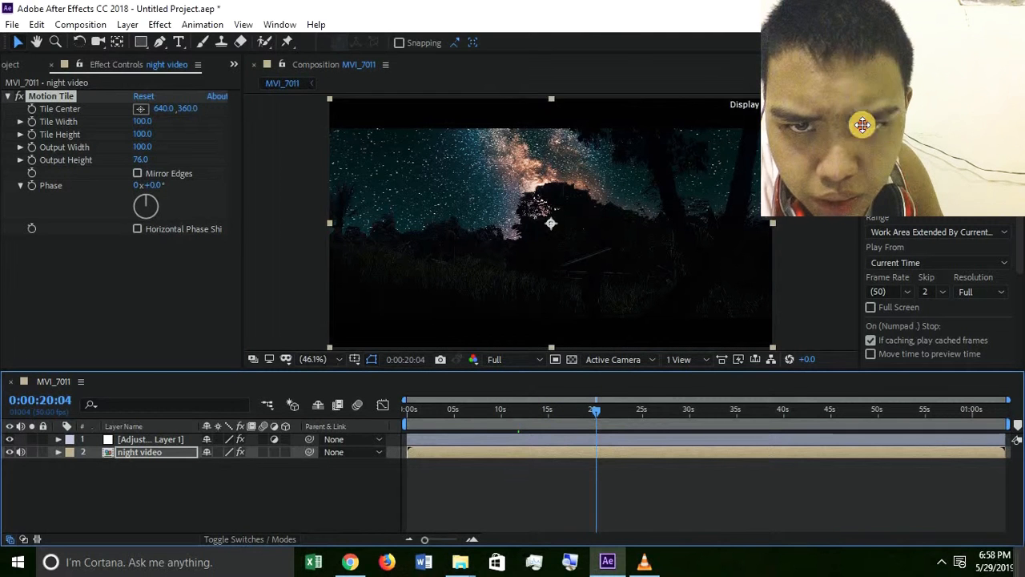
{"action": "left_click", "coordinate": [938, 130]}
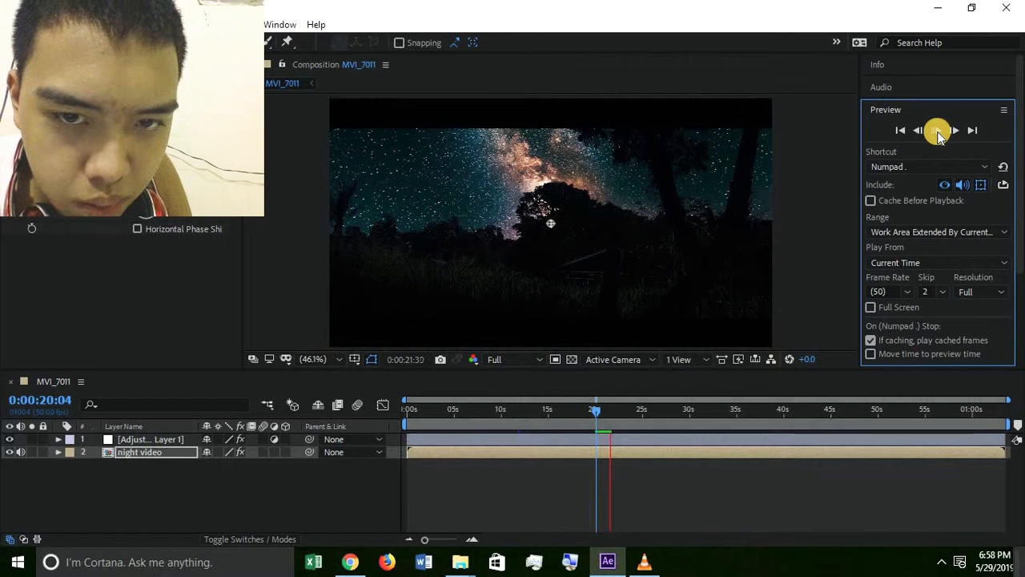
{"action": "left_click", "coordinate": [942, 136]}
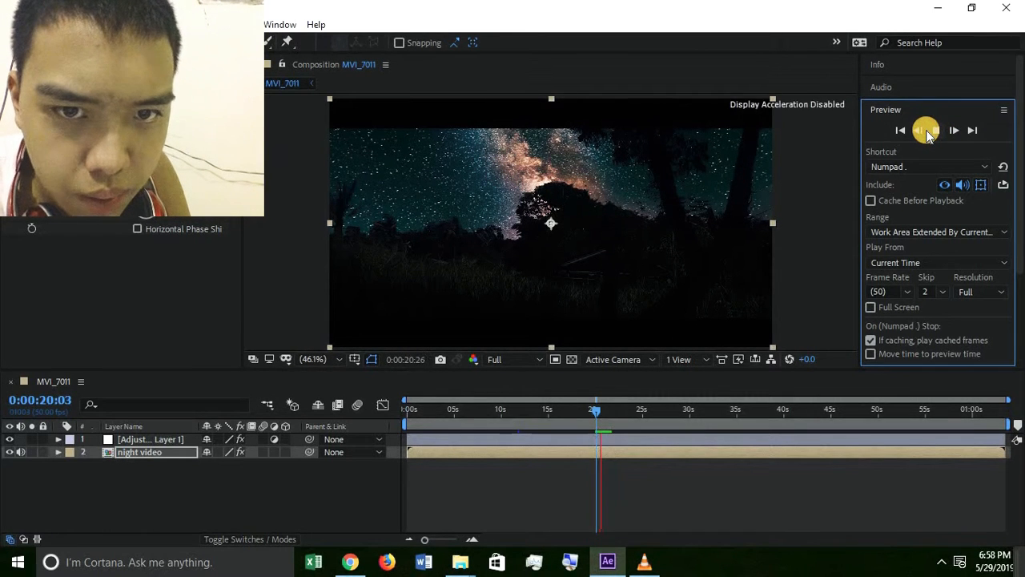
{"action": "left_click", "coordinate": [934, 134]}
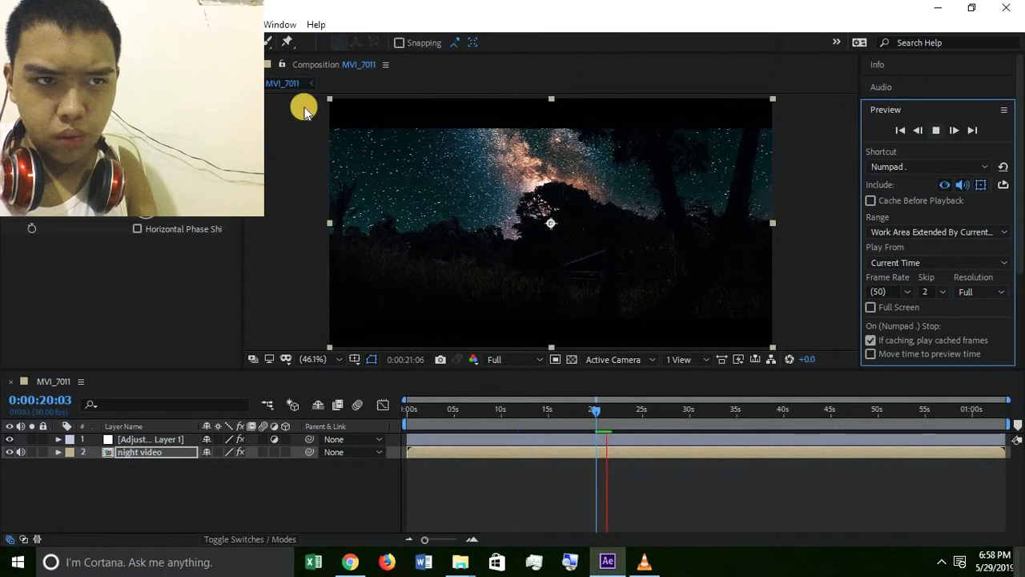
{"action": "left_click_drag", "start_coordinate": [224, 124], "coordinate": [985, 124]}
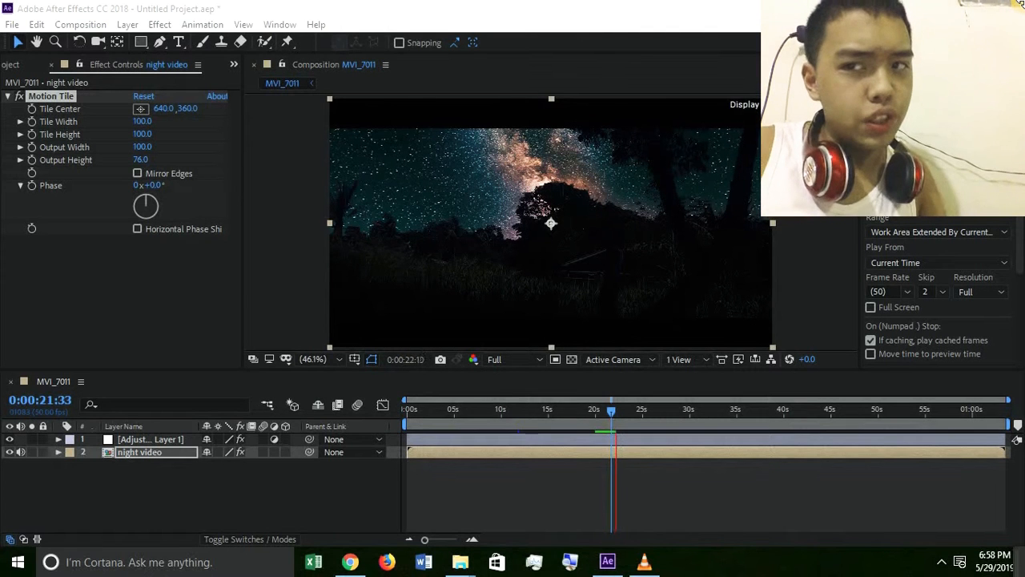
{"action": "key", "text": "space"}
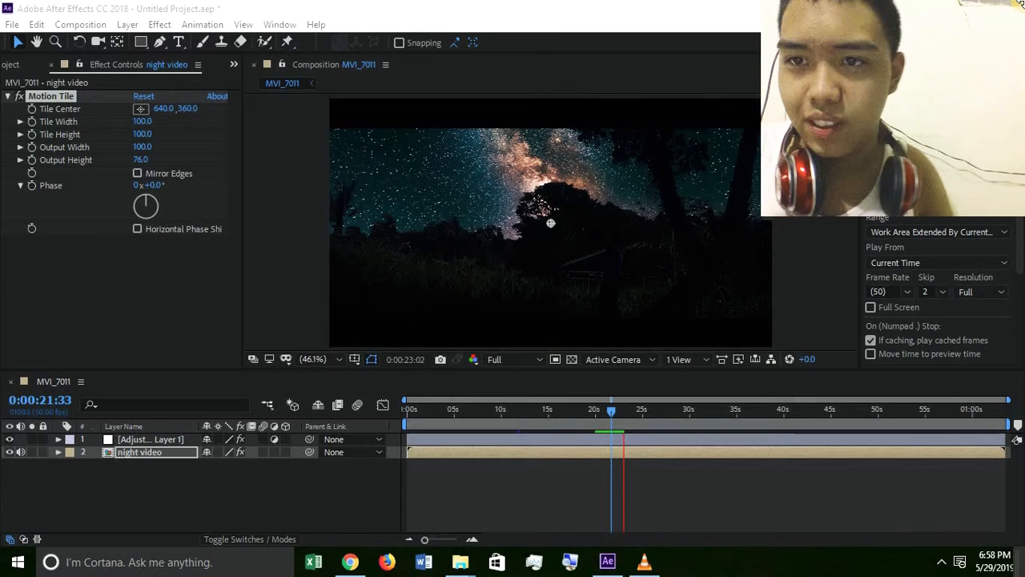
{"action": "key", "text": "space"}
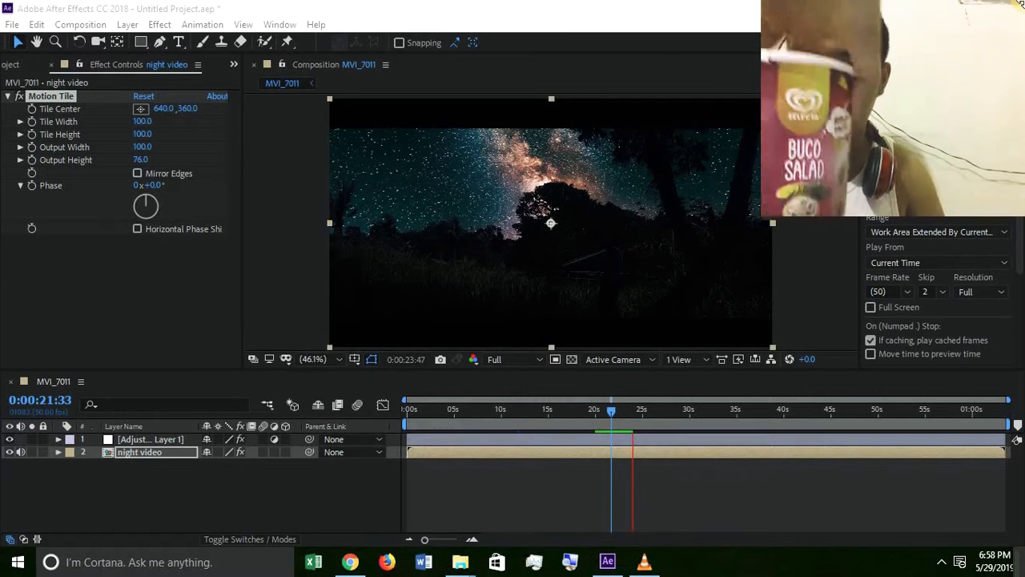